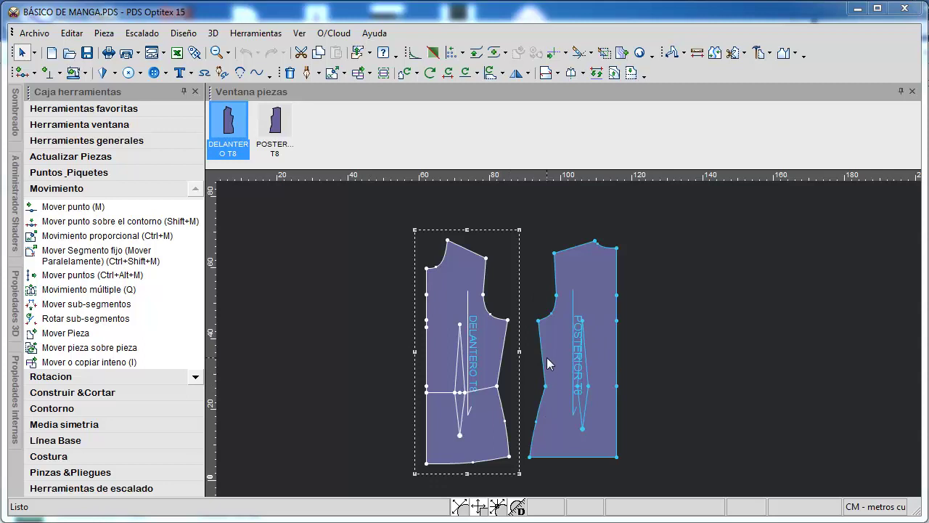
left_click(578, 280)
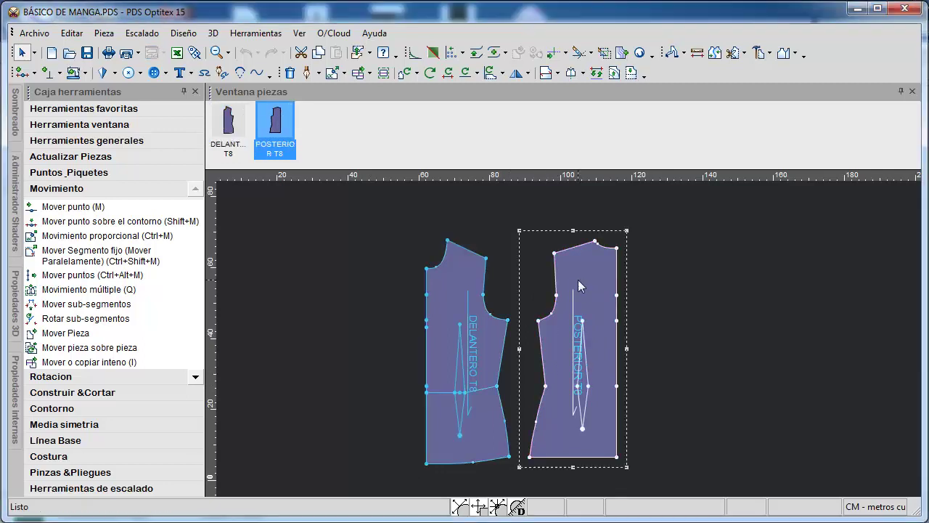
scroll(569, 338, "down", 2)
scroll(570, 338, "up", 2)
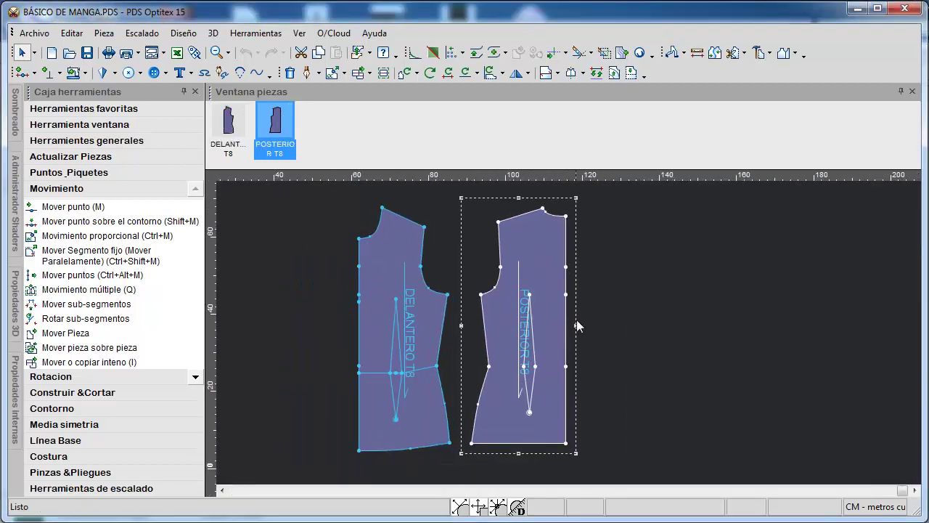
scroll(563, 338, "down", 1)
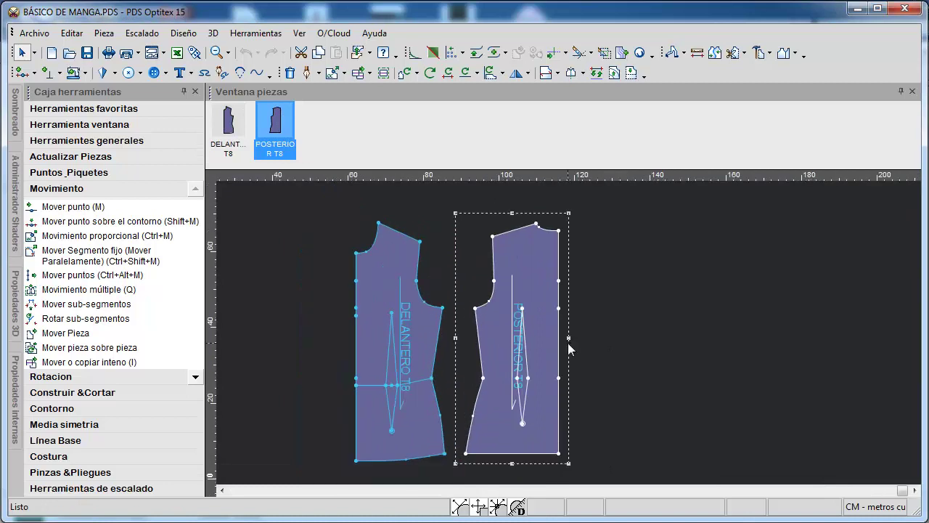
scroll(564, 350, "up", 1)
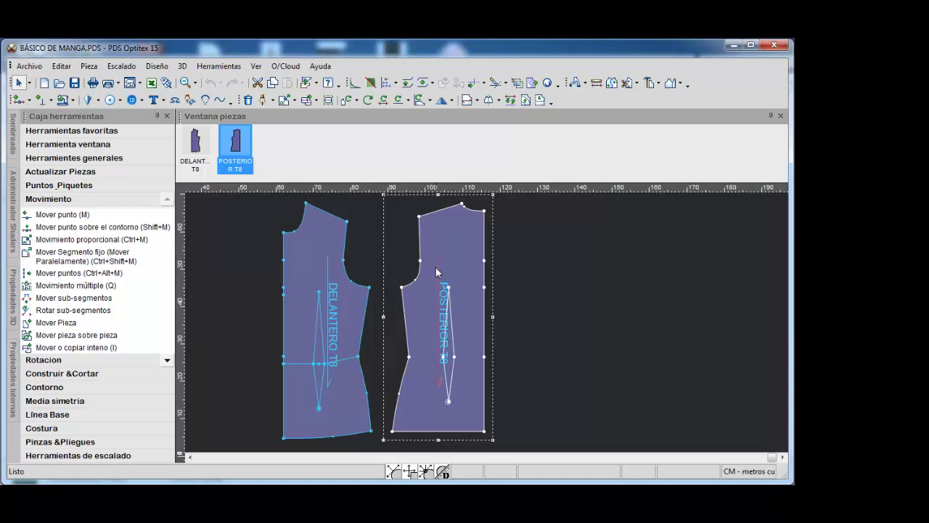
Step: Close the pieces window and the toolbox to enlarge the work area around the front and back pieces
left_click(780, 116)
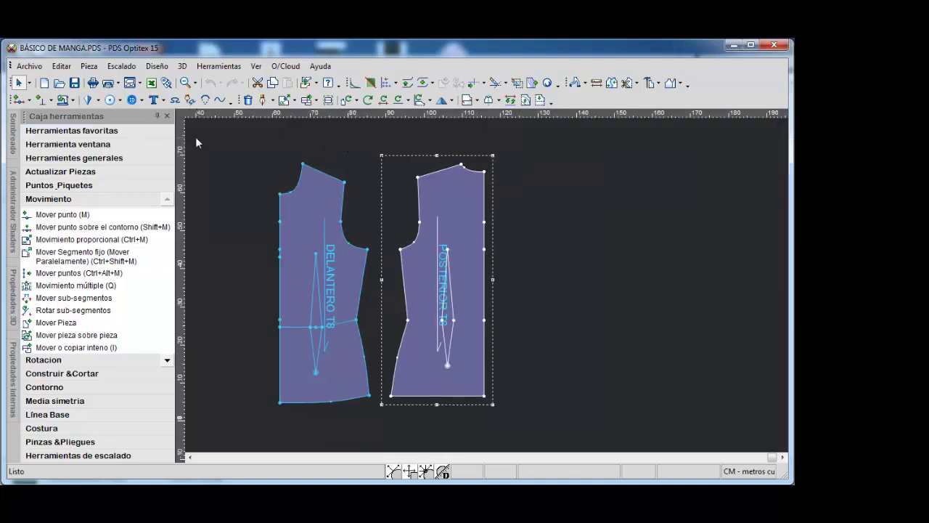
left_click(167, 116)
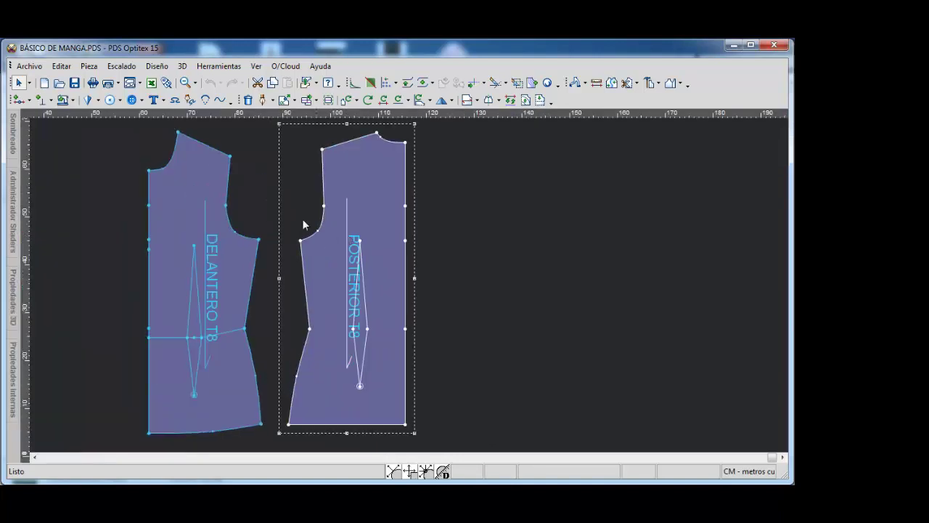
left_click(255, 193)
scroll(409, 291, "down", 2)
scroll(409, 293, "up", 2)
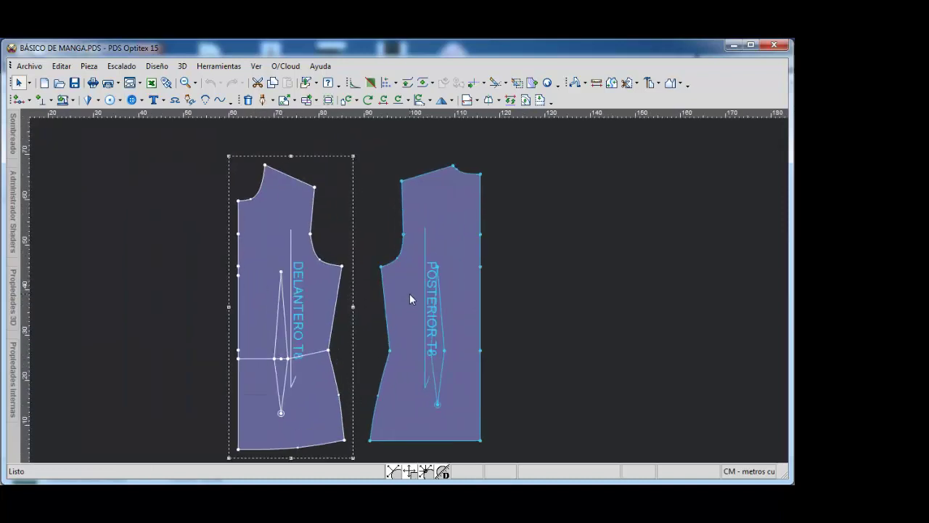
scroll(403, 290, "up", 2)
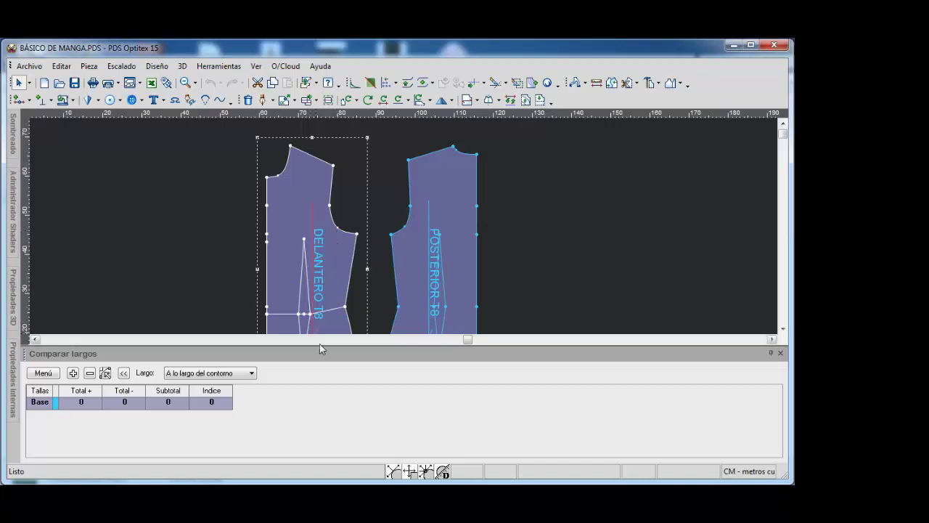
Step: Add the front piece's armhole contour, between the shoulder tip and the underarm point, as a positive length in Comparar largos
left_click(408, 211)
scroll(404, 230, "up", 2)
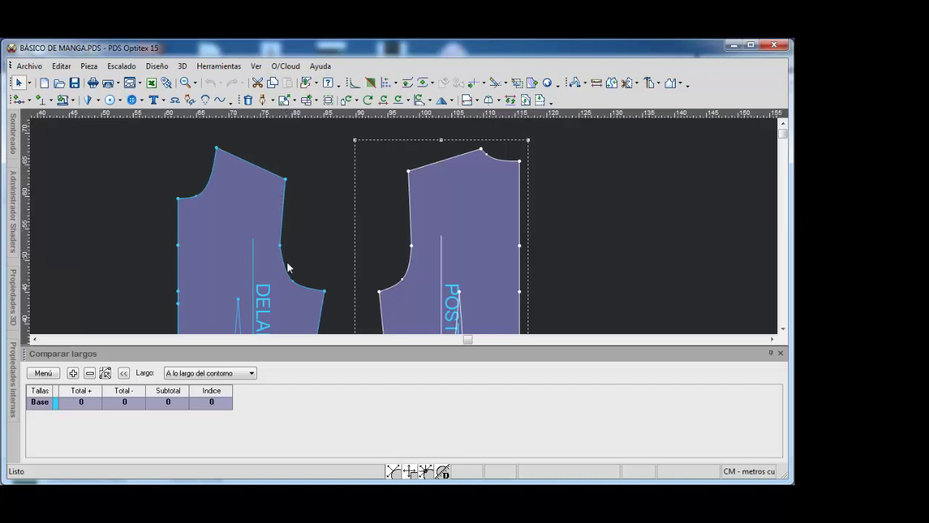
left_click(285, 180)
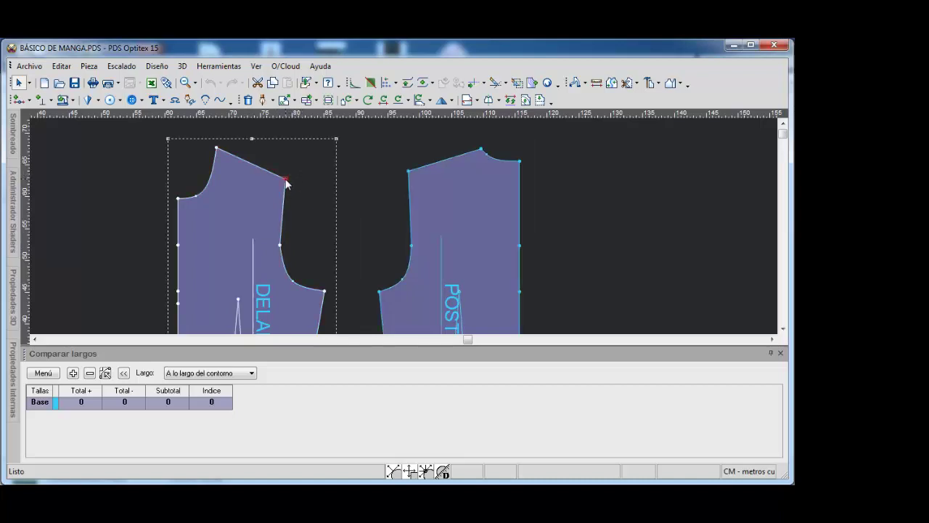
left_click(323, 289)
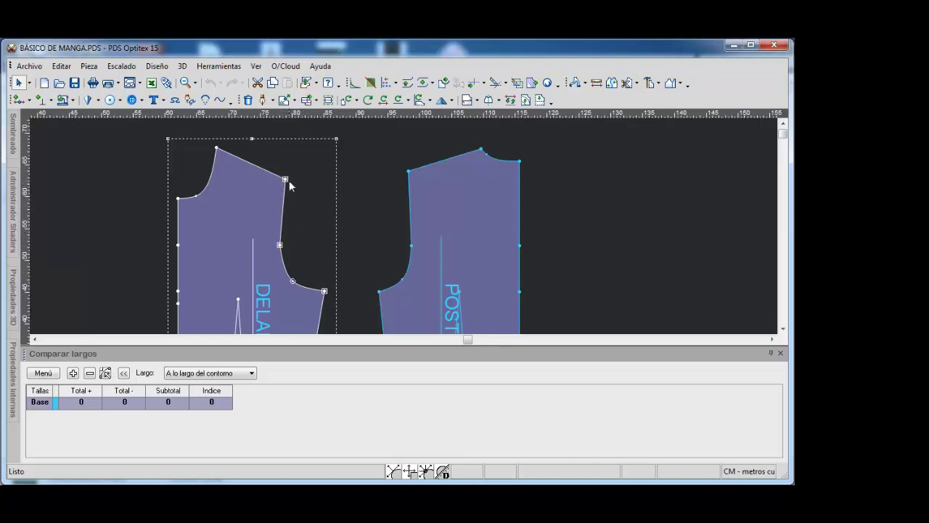
left_click(292, 282)
left_click(73, 373)
left_click(75, 400)
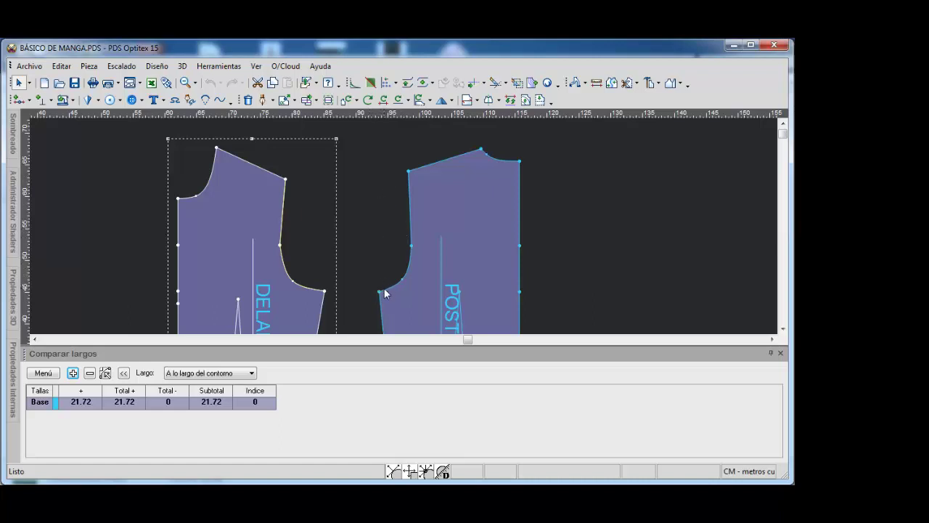
Step: Add the back piece's armhole contour, from the underarm point to the shoulder tip, as a second positive length in the comparison
left_click(408, 172)
left_click(378, 292)
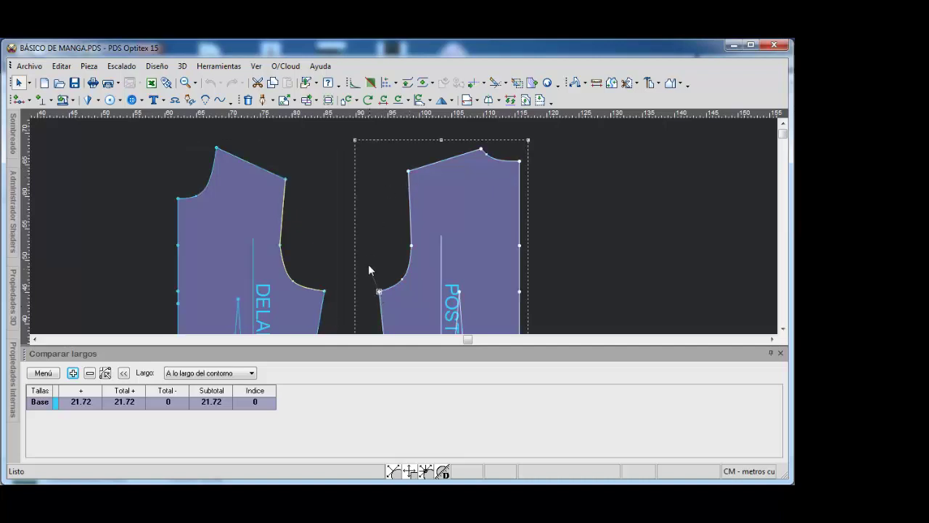
left_click(408, 172)
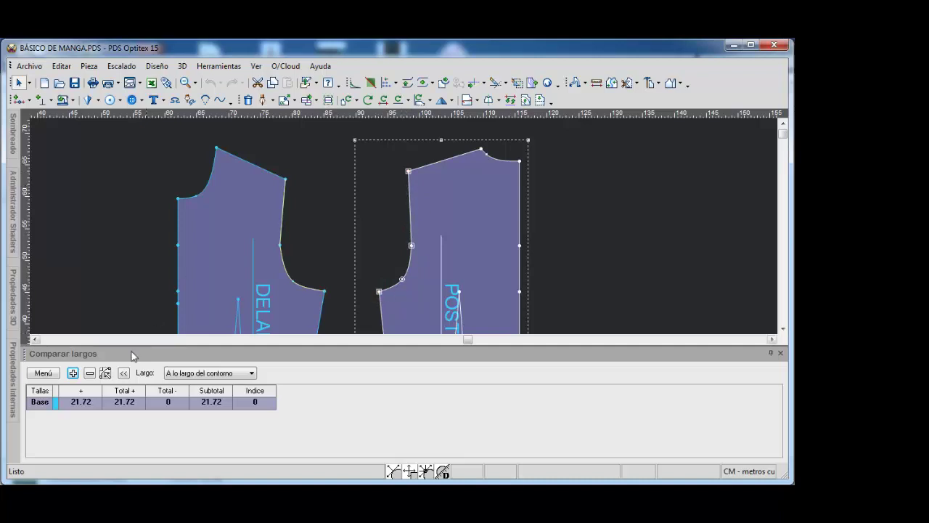
left_click(73, 373)
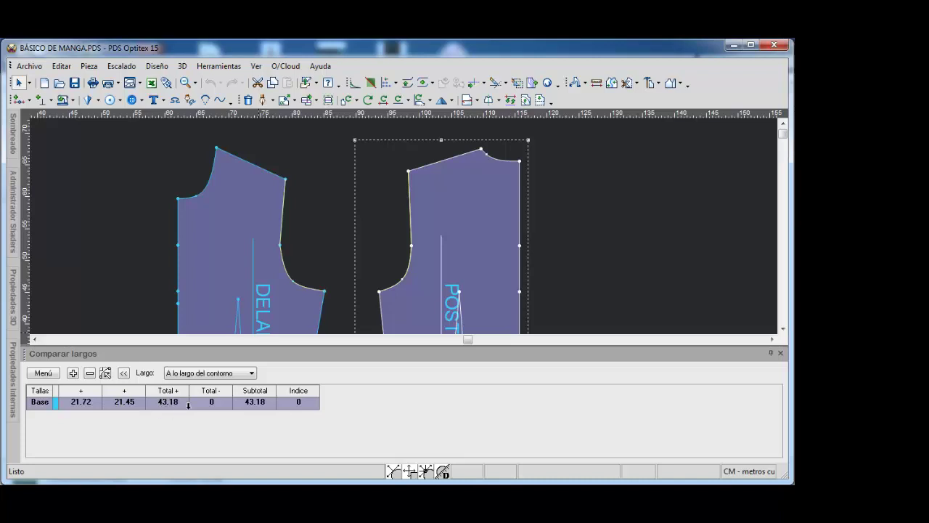
Step: Compare the armhole lengths using A lo largo de la recta and return the measuring mode to A lo largo del contorno
middle_click_drag(383, 224, 407, 229)
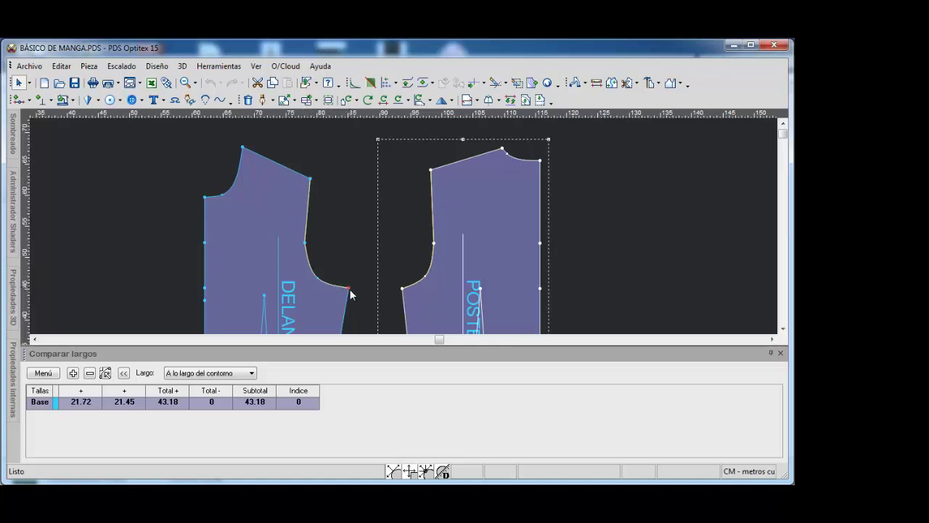
left_click(252, 375)
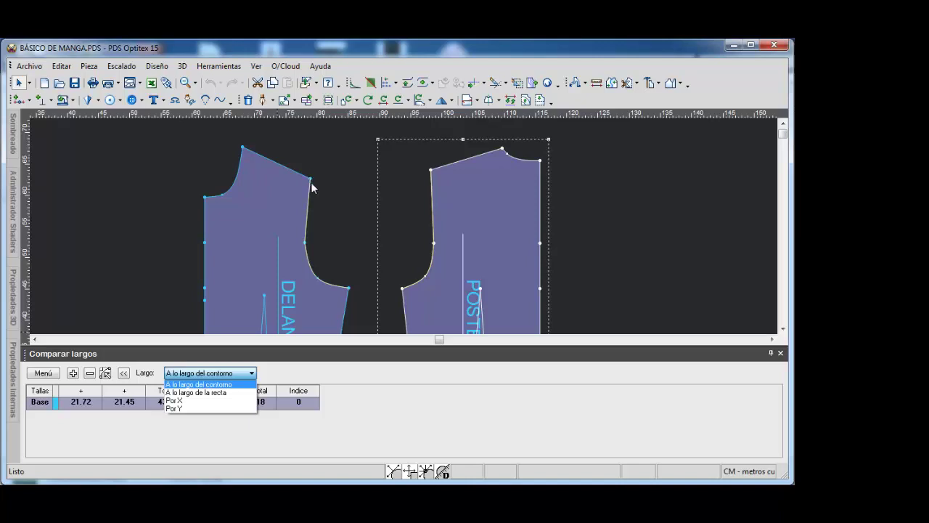
left_click(210, 393)
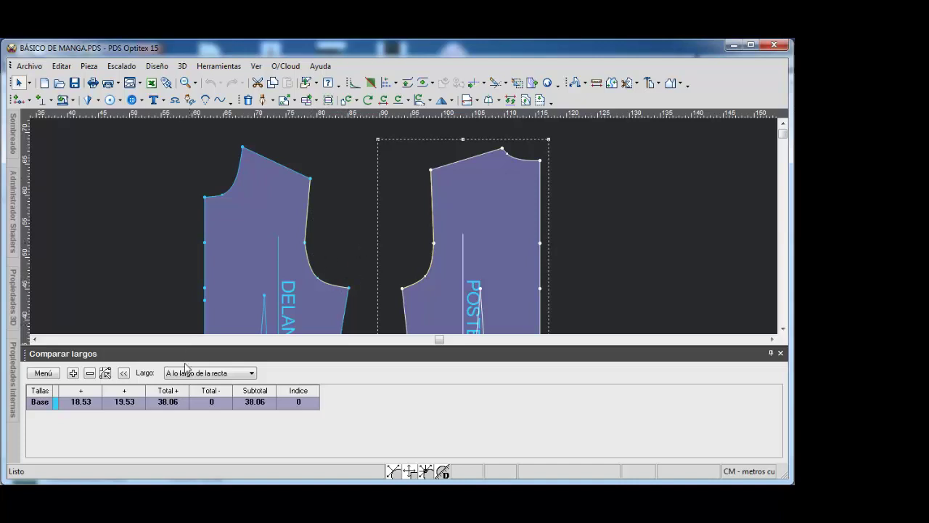
left_click(229, 374)
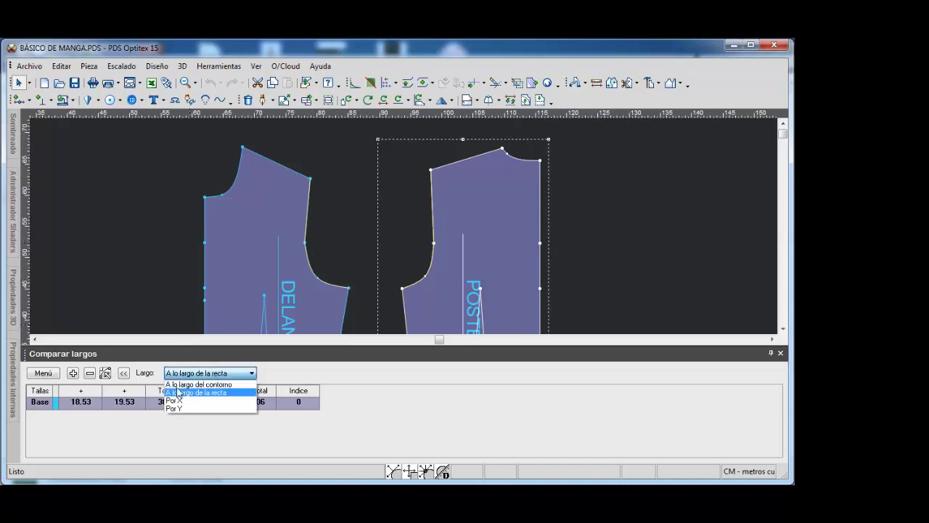
left_click(212, 385)
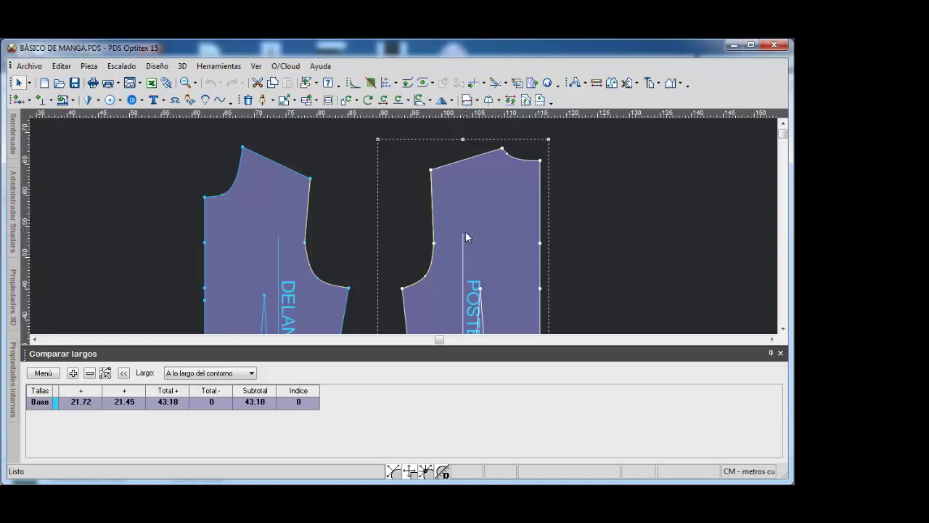
Step: Reduce the height of the Comparar largos panel and fit both bodice pieces in the work area
scroll(396, 222, "down", 2)
scroll(404, 228, "down", 1)
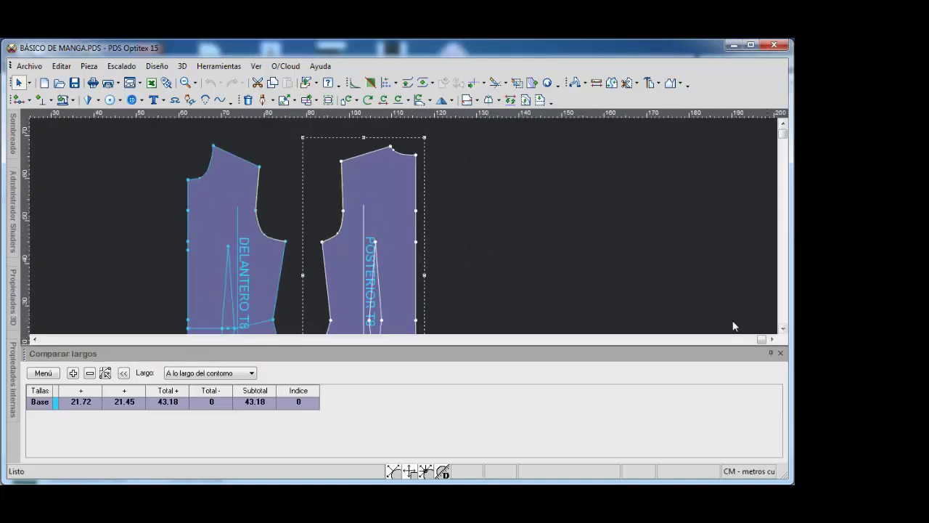
left_click_drag(585, 354, 591, 402)
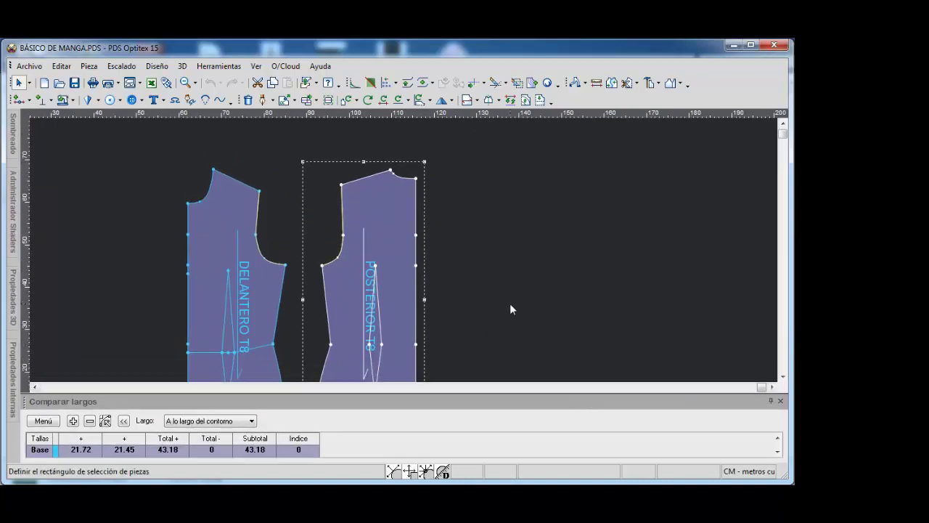
scroll(409, 254, "down", 2)
scroll(409, 254, "up", 2)
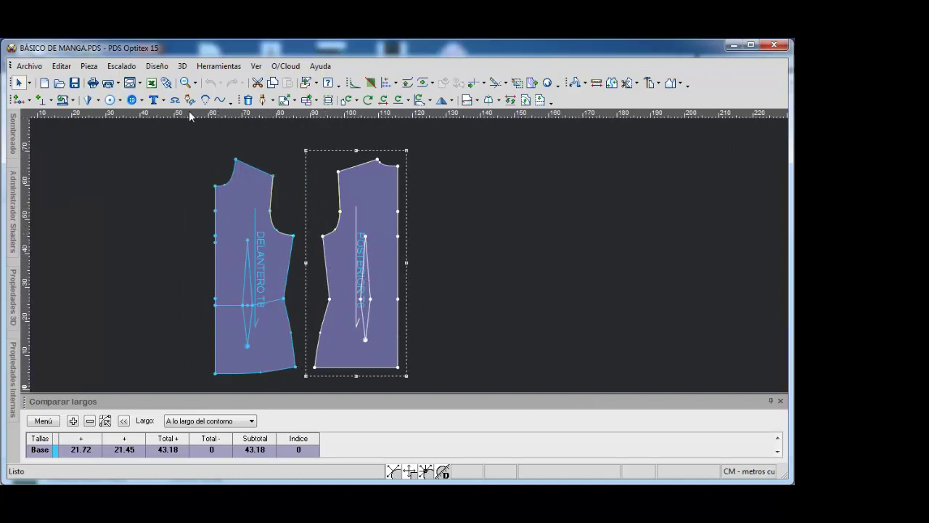
Step: Create a new rectangular piece 43.18 cm wide and 58 cm long beside the back piece
left_click(89, 66)
mouse_move(106, 122)
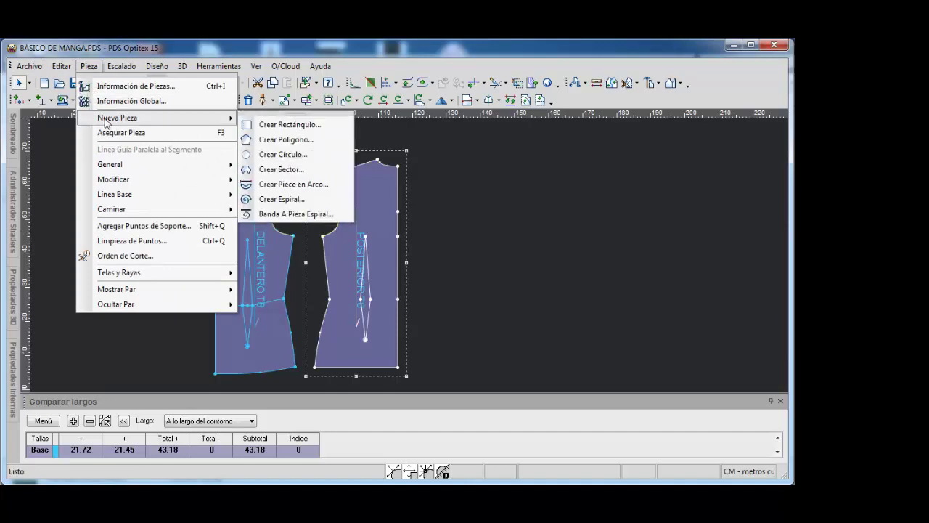
left_click(272, 128)
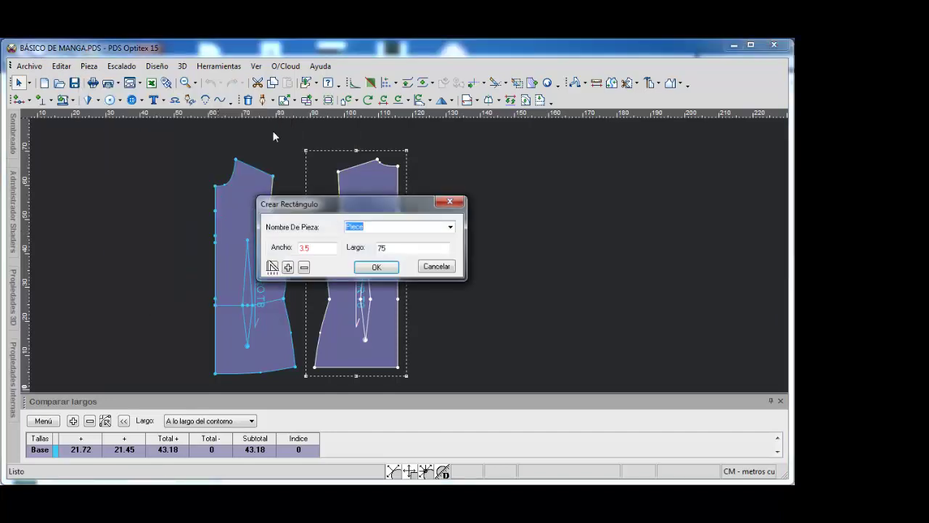
left_click_drag(300, 207, 485, 160)
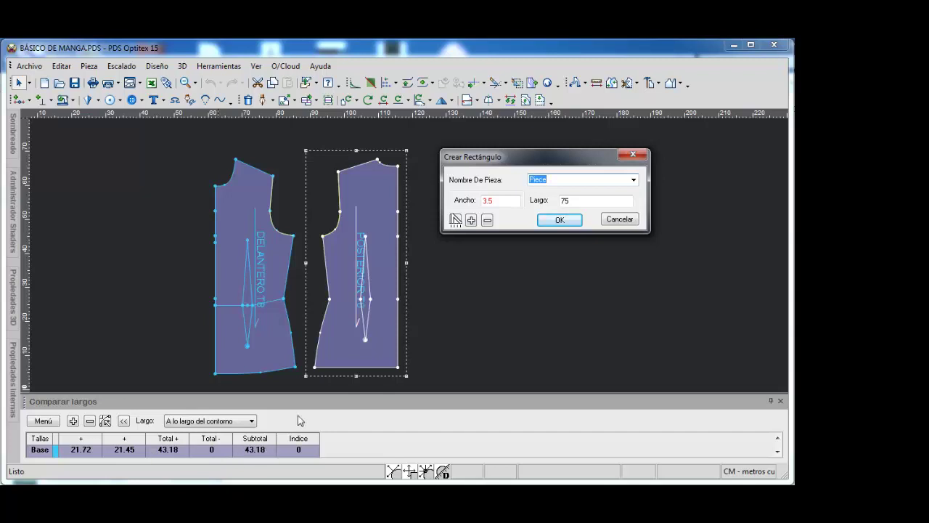
left_click(507, 206)
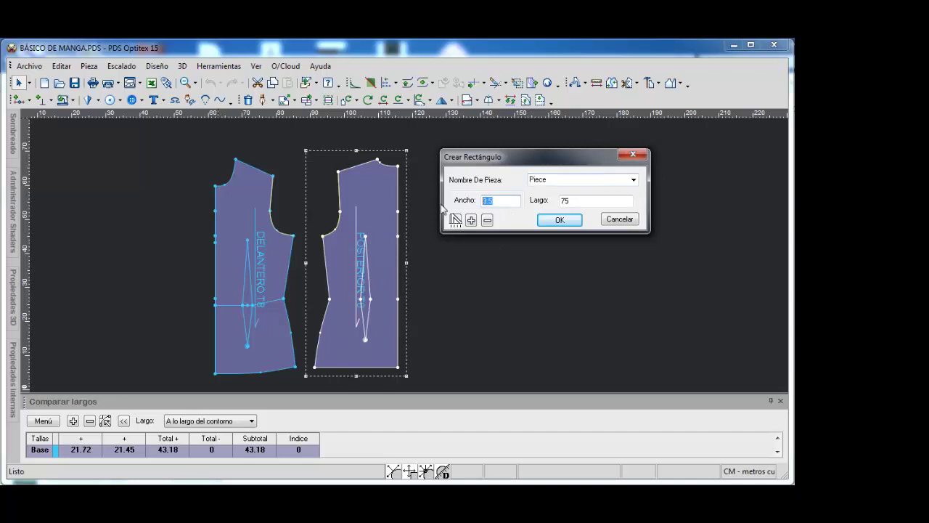
type("4")
left_click(580, 203)
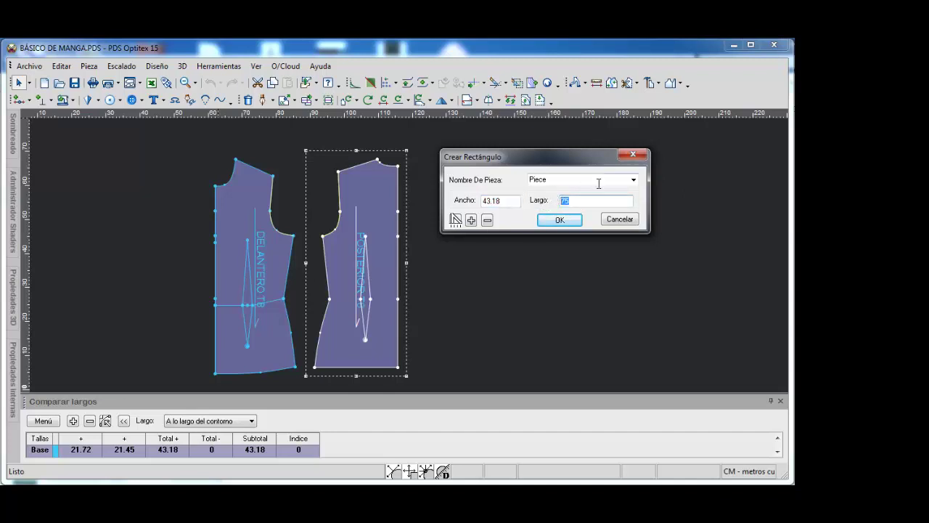
type("58")
left_click(559, 220)
left_click_drag(533, 201, 581, 208)
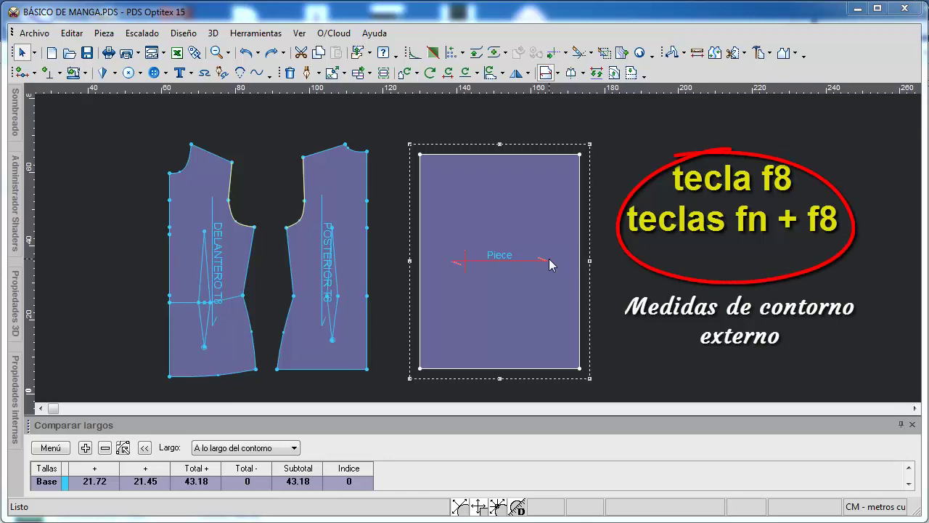
Step: Show the outer contour measurements on the rectangle and the bodice pieces
left_click(496, 279)
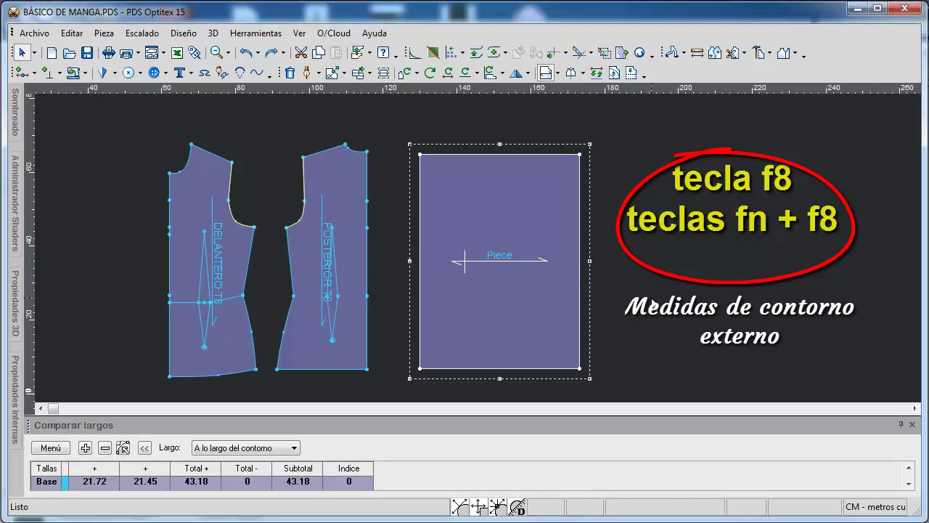
key("F8")
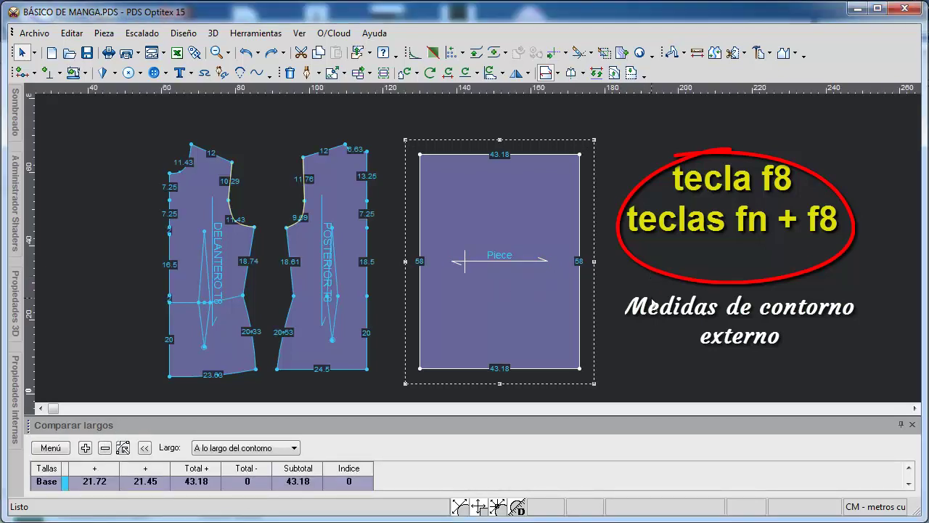
scroll(537, 254, "up", 1)
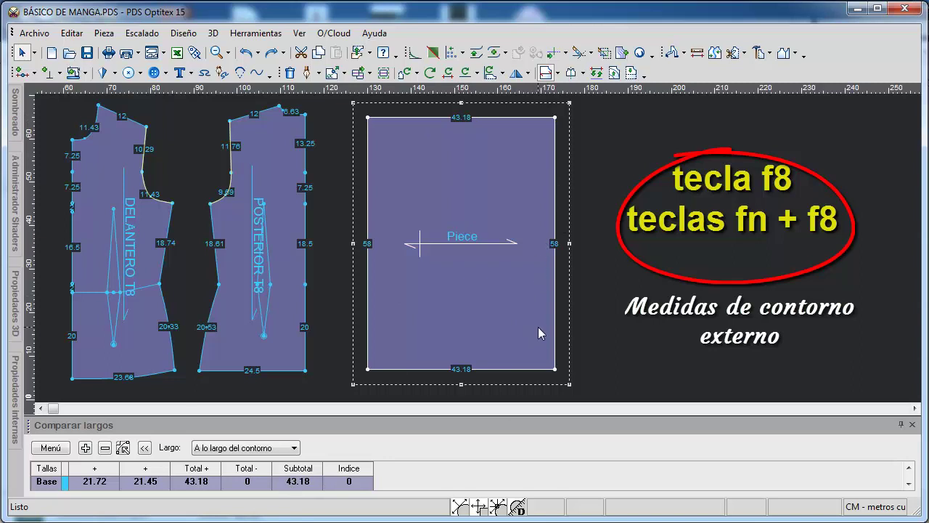
key("F8")
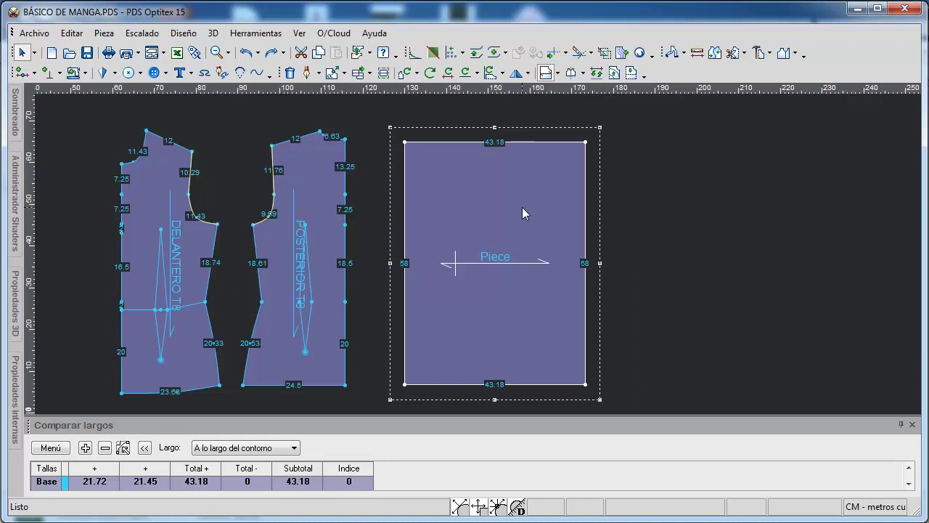
Step: Rotate the rectangular piece counterclockwise in two 90° turns
key("ctrl+y")
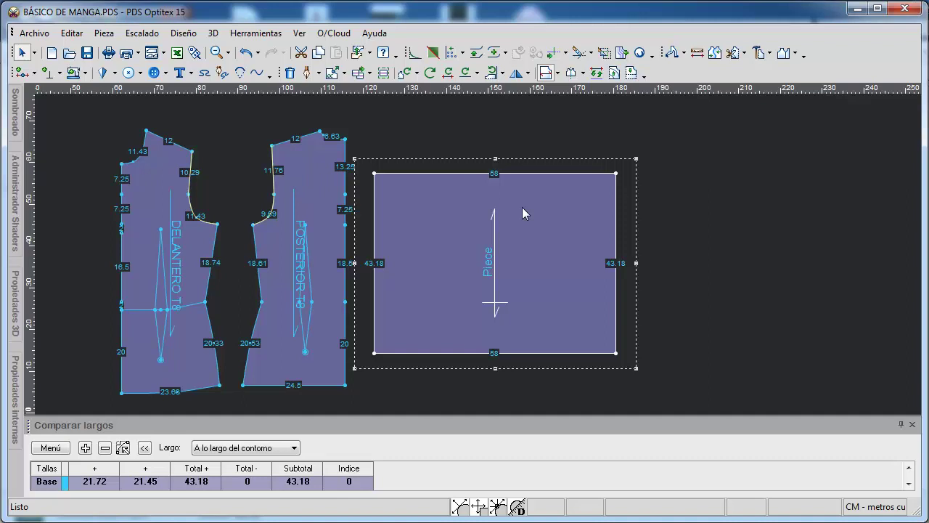
key("ctrl+r")
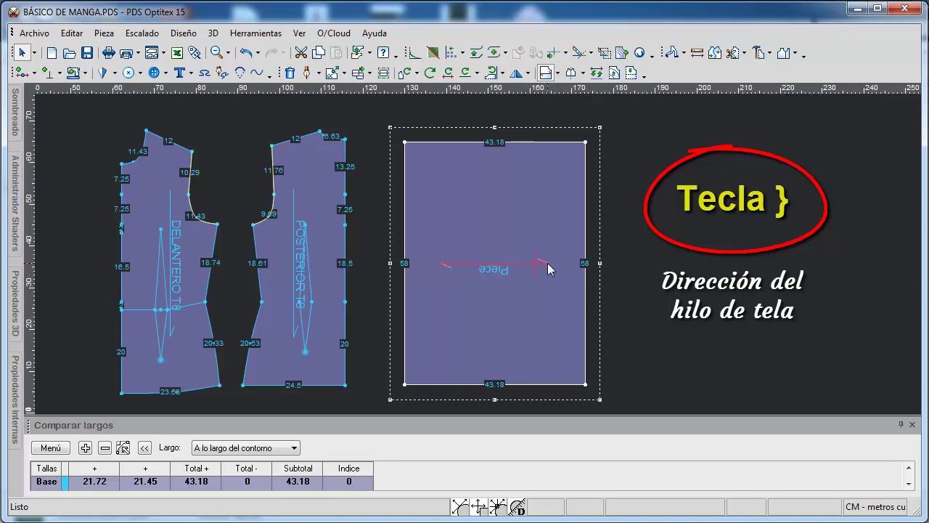
Step: Align the rectangle's grain line vertically, parallel to its long side edge, and adjust the grain line to the piece
key("braceright")
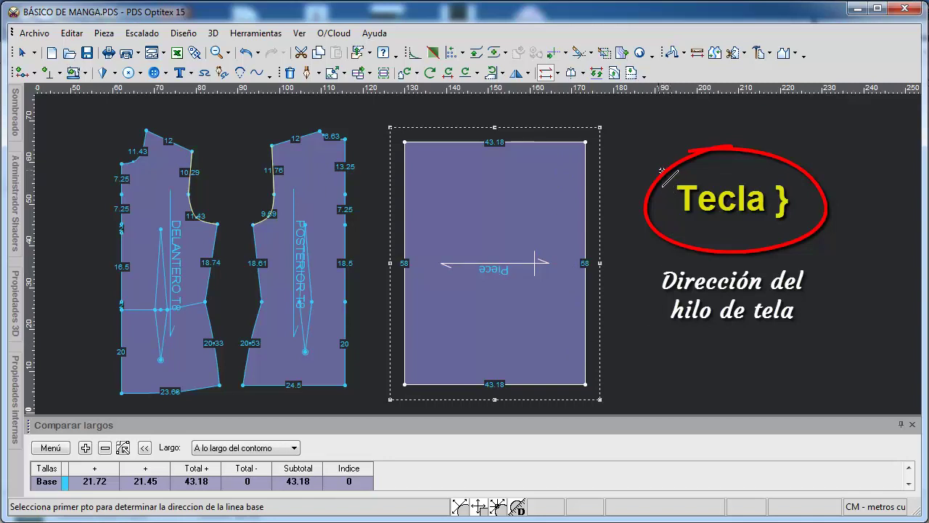
left_click(586, 143)
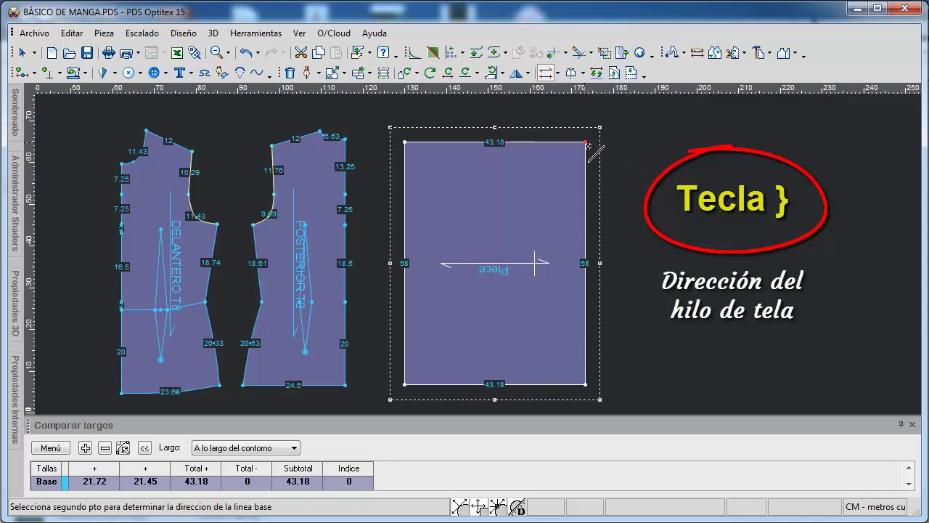
left_click(600, 390)
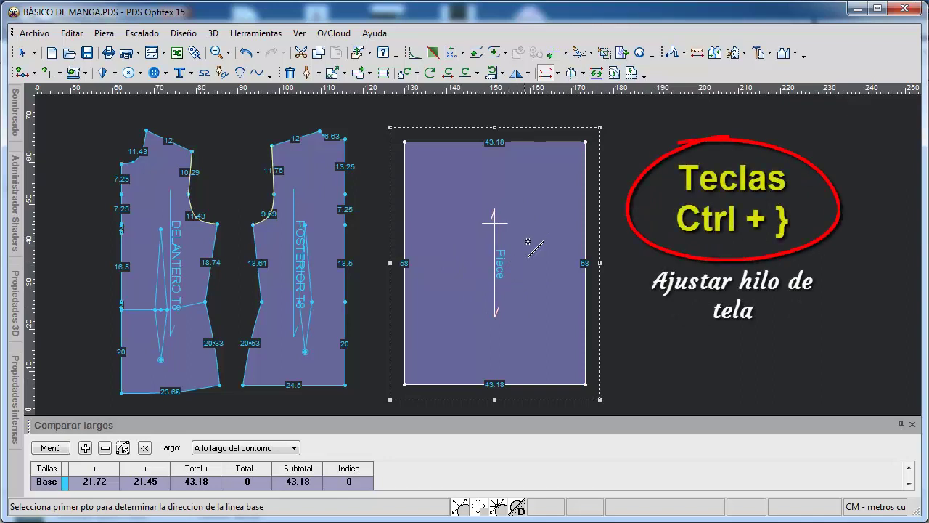
key("ctrl+braceright")
right_click(617, 191)
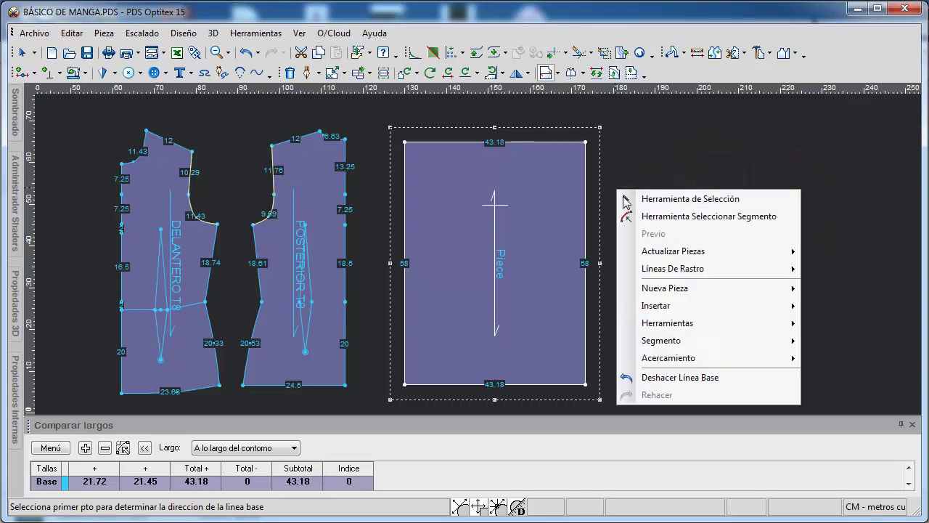
left_click(623, 199)
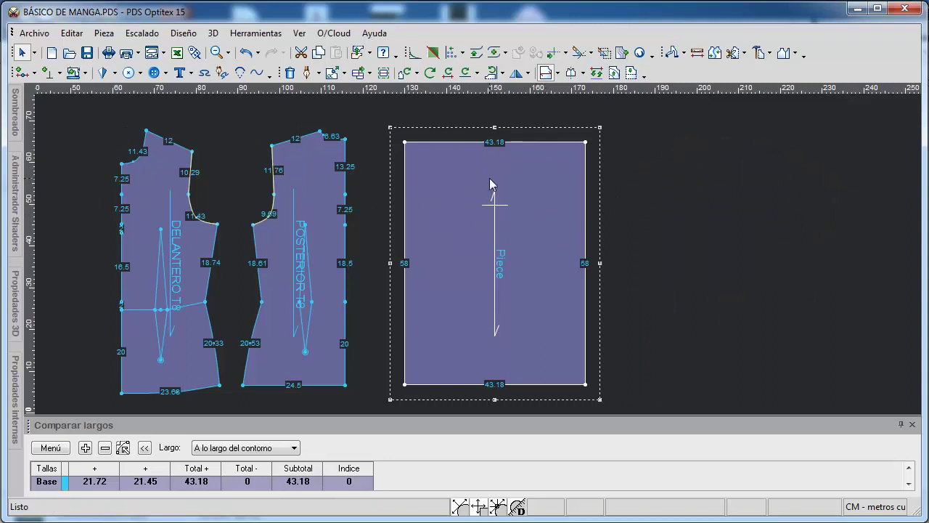
Step: Hide the contour measurements on the rectangle and the bodice pieces
key("ctrl+braceright")
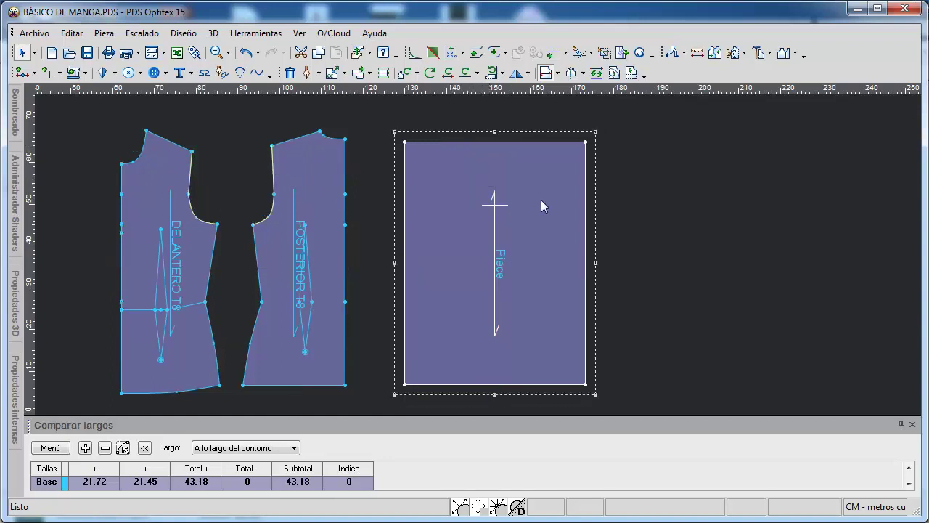
scroll(479, 250, "up", 1)
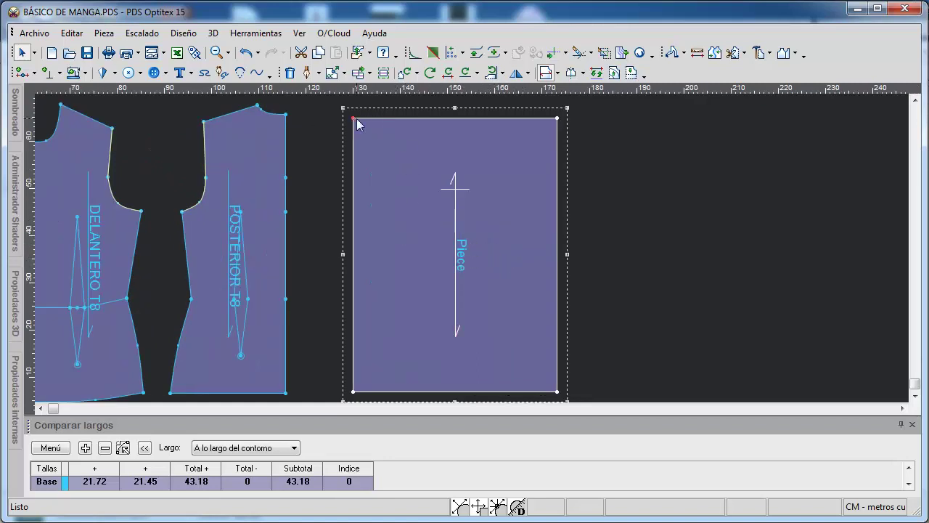
scroll(481, 250, "down", 1)
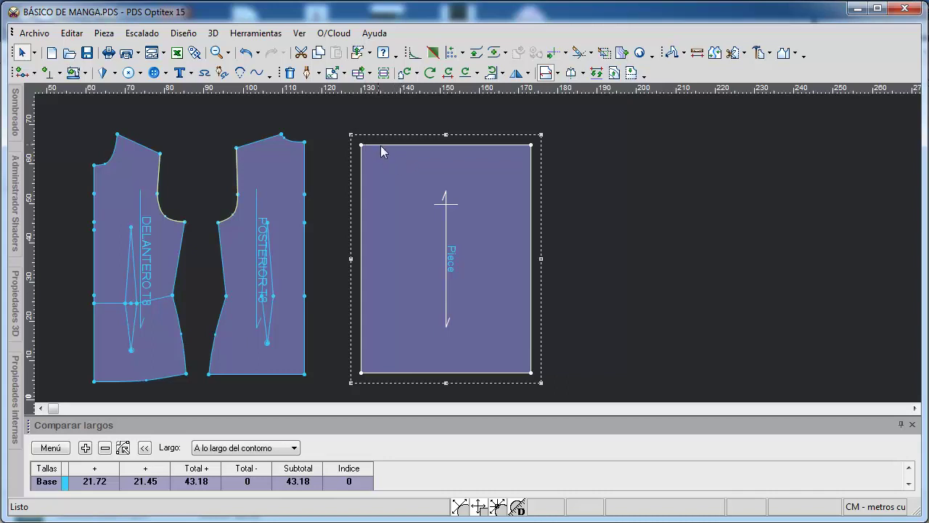
Step: Create an internal line parallel to the rectangle's top edge at 12 cm, extended to both sides with connection points
scroll(472, 248, "up", 1)
scroll(471, 248, "up", 1)
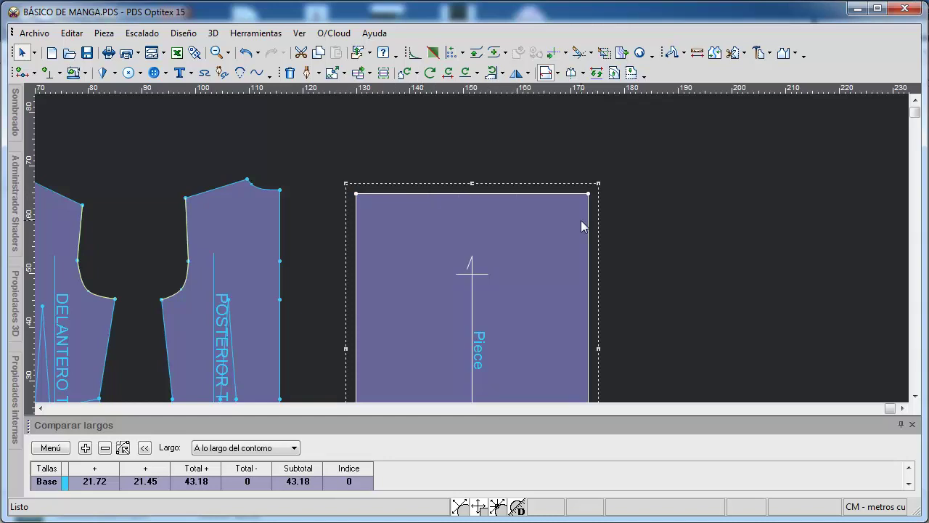
key("p")
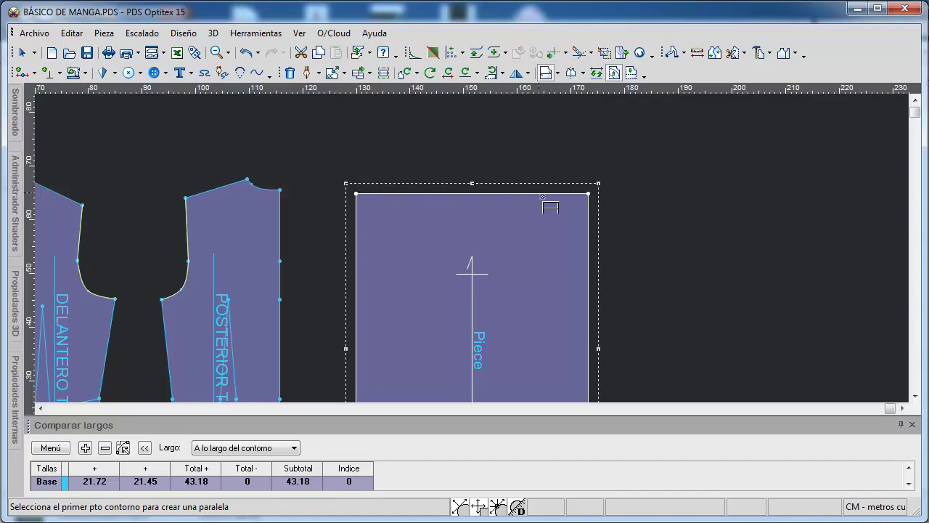
left_click(357, 194)
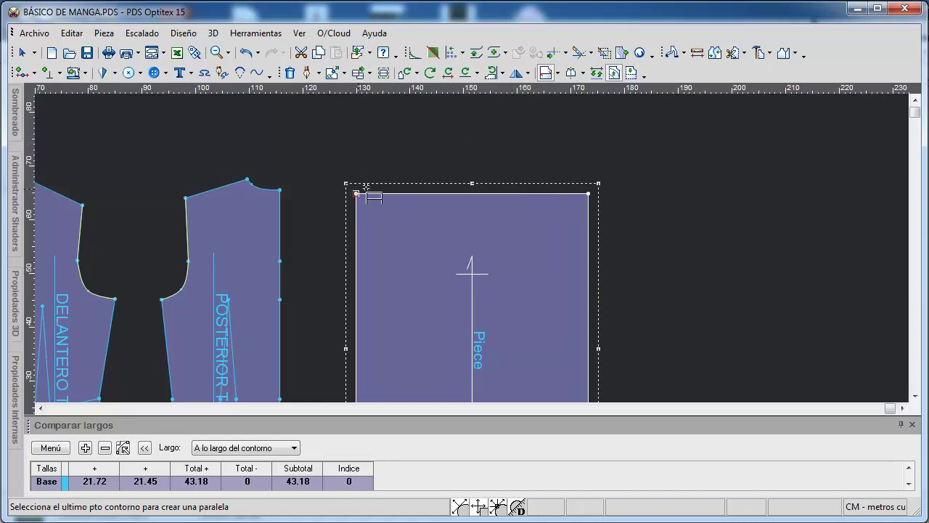
left_click(590, 194)
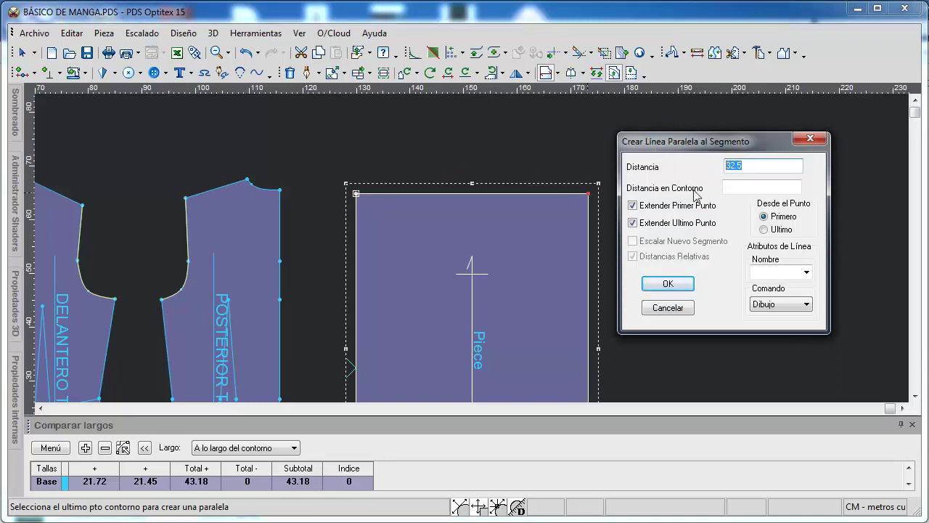
type("12")
left_click(667, 284)
left_click(497, 302)
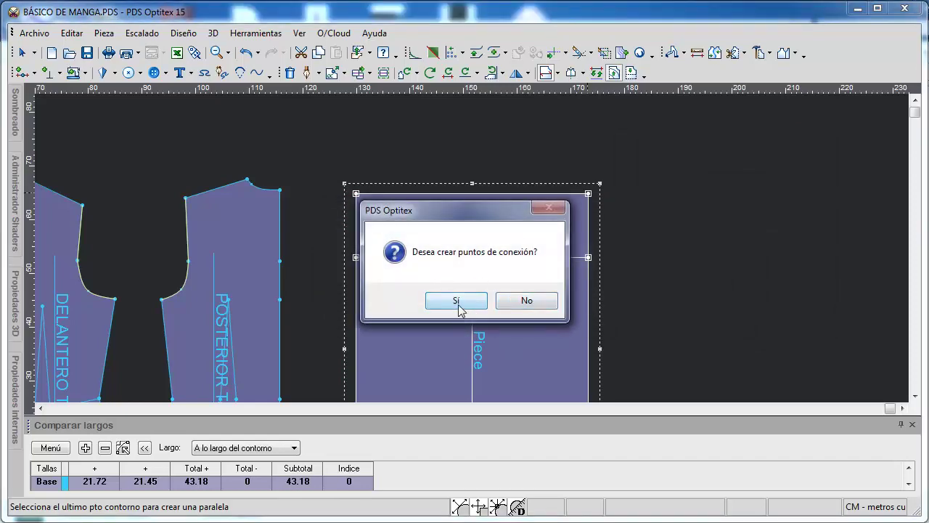
left_click(456, 300)
Step: Create a second internal line parallel to the rectangle's top edge at 32.5 cm, with connection points on both sides
scroll(477, 291, "down", 2)
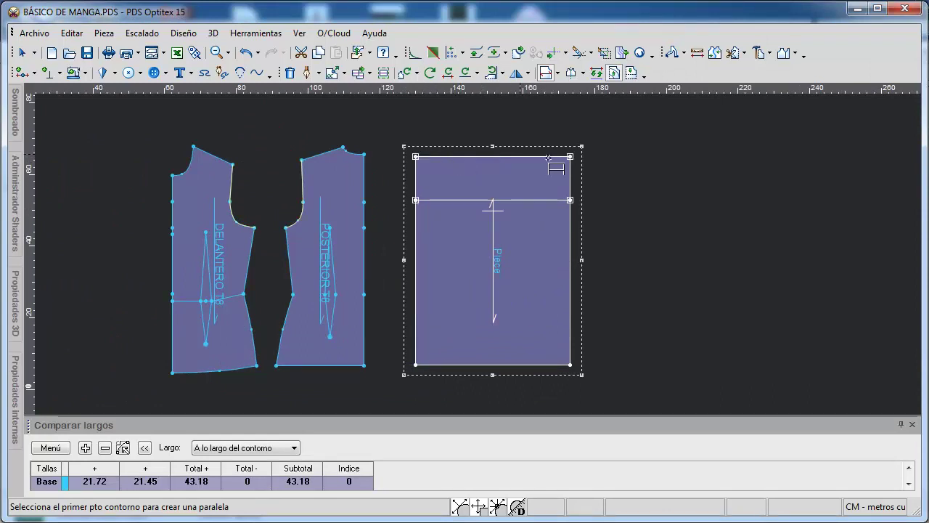
scroll(559, 157, "up", 2)
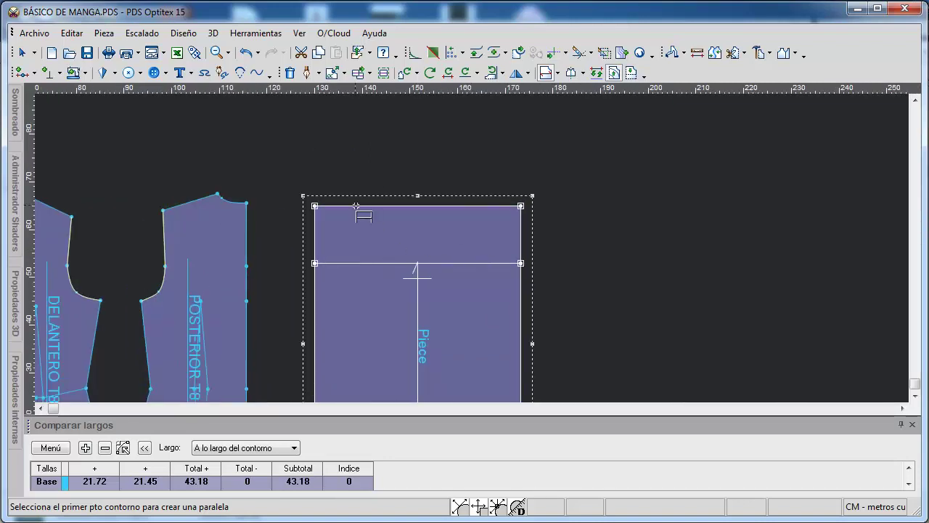
left_click(315, 206)
left_click(521, 207)
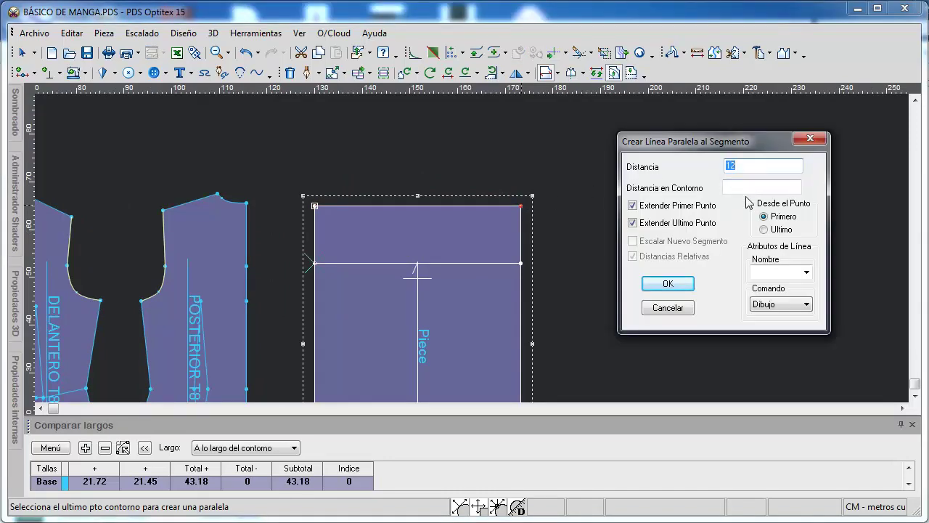
type("32.5")
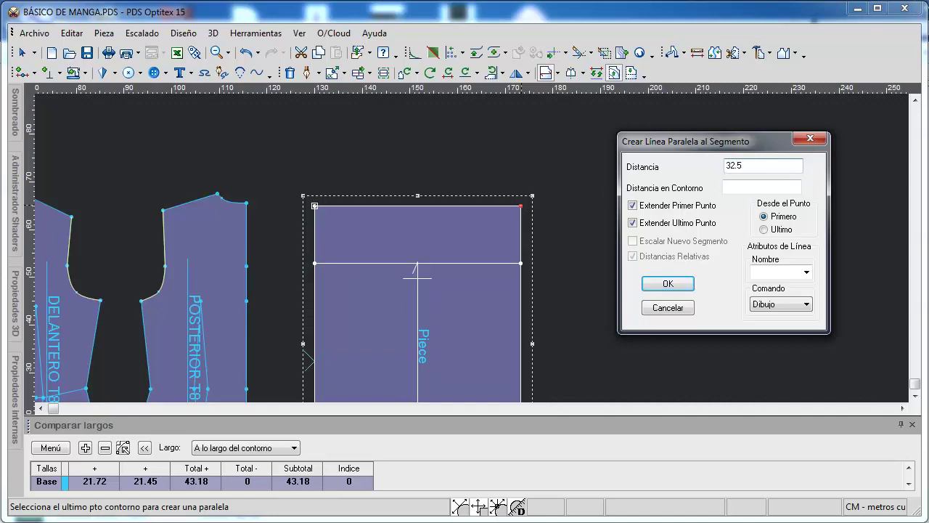
left_click(650, 285)
left_click(506, 303)
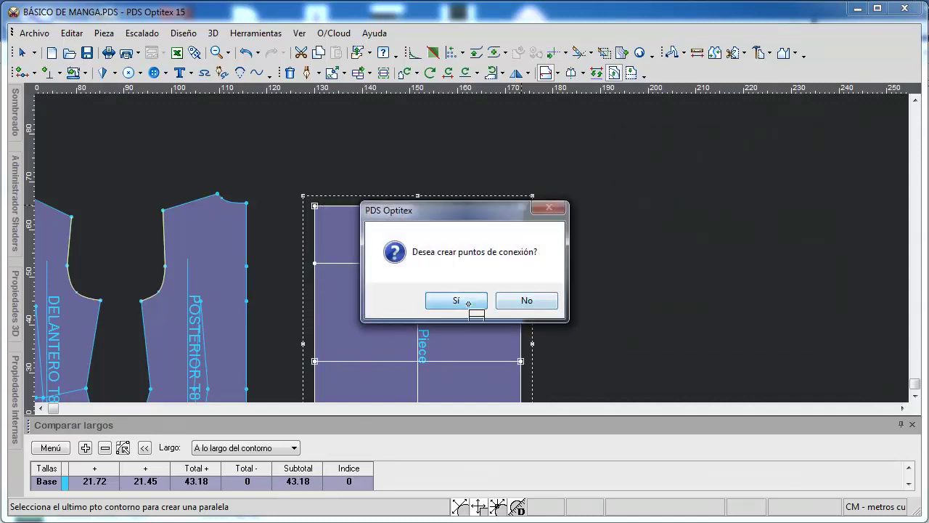
left_click(467, 304)
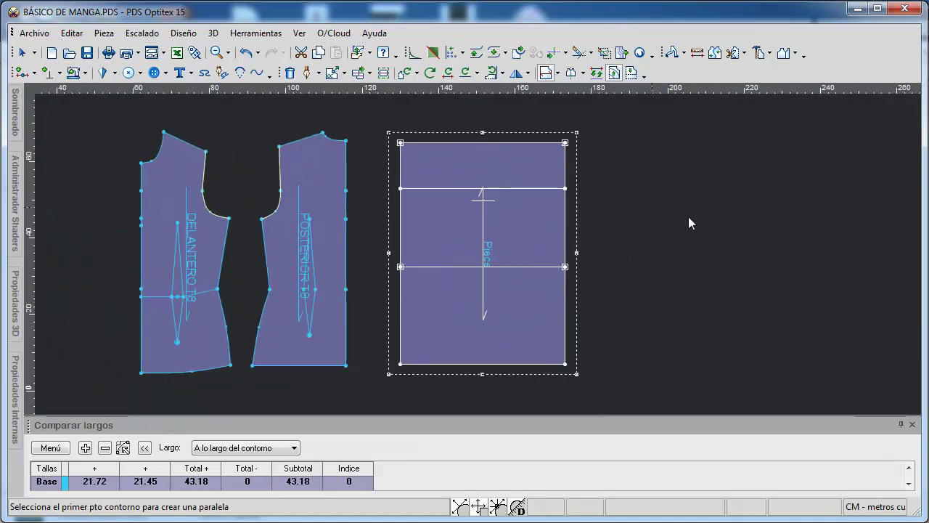
right_click(688, 217)
left_click(679, 210)
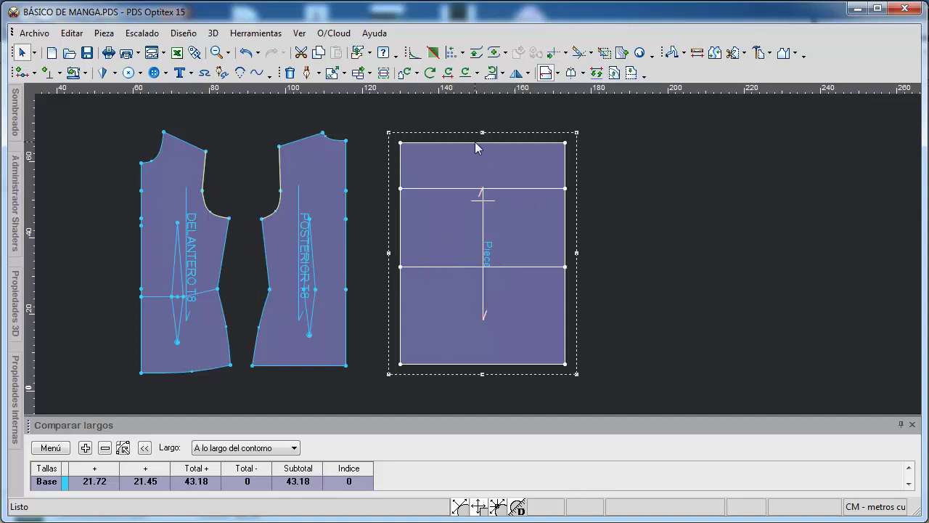
Step: Start an internal contour at the midpoint of the rectangle's top edge, proportion 0.5, adding a connected point on the outline
scroll(476, 256, "up", 1)
scroll(479, 254, "down", 1)
scroll(479, 254, "up", 1)
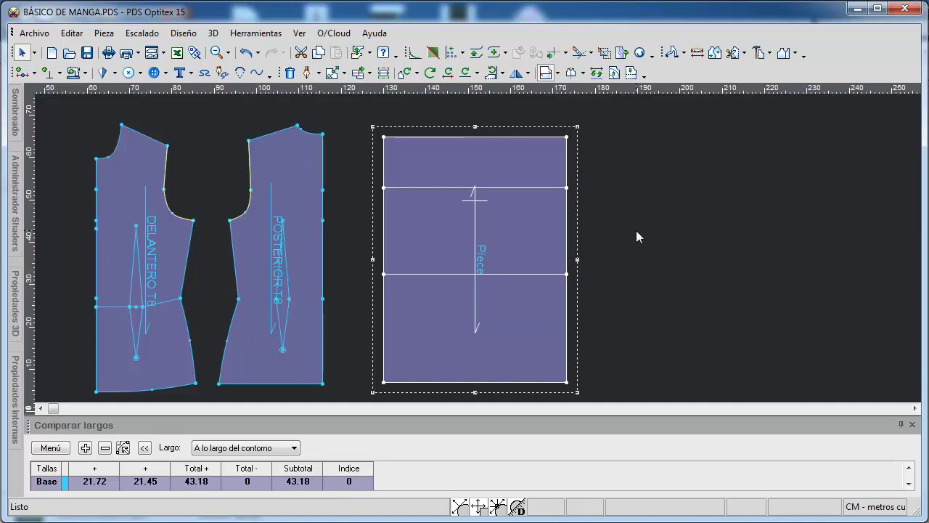
key("i")
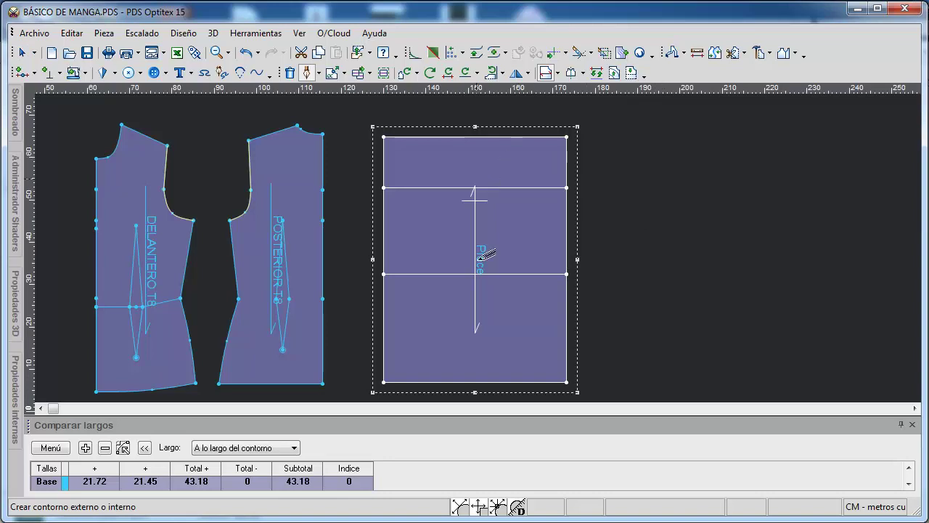
scroll(487, 183, "up", 3)
scroll(484, 255, "up", 3)
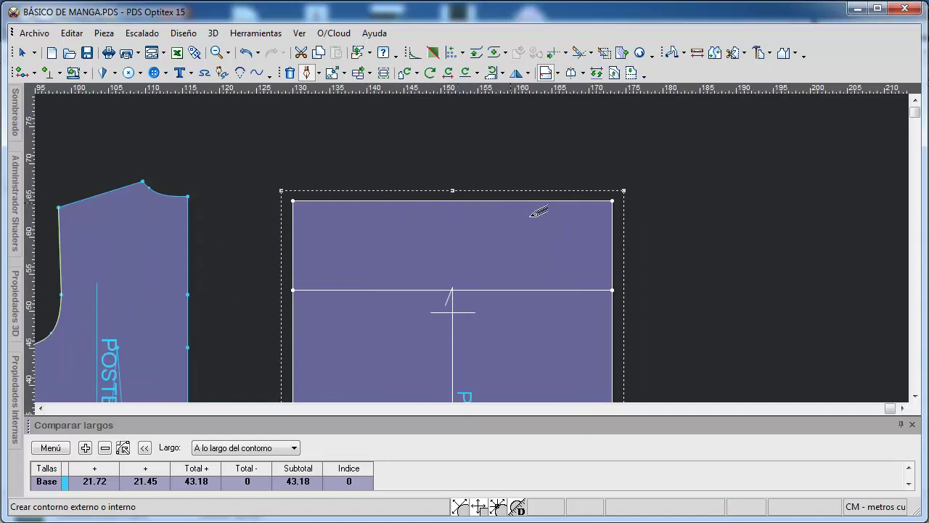
left_click(453, 201)
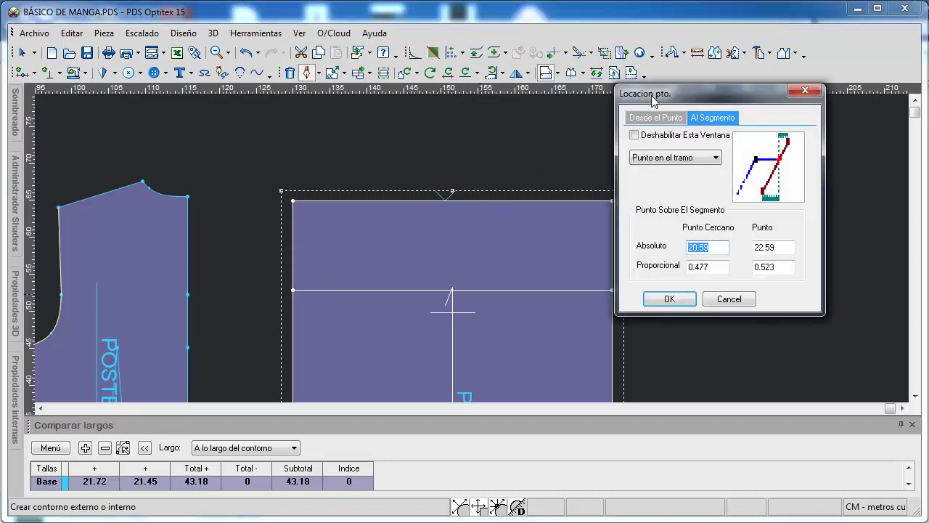
left_click_drag(636, 103, 609, 87)
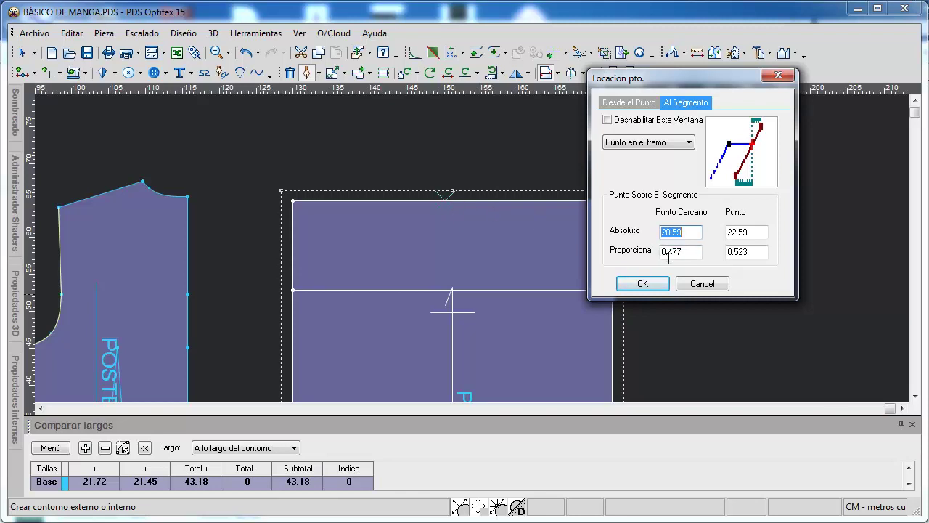
left_click_drag(692, 260, 664, 259)
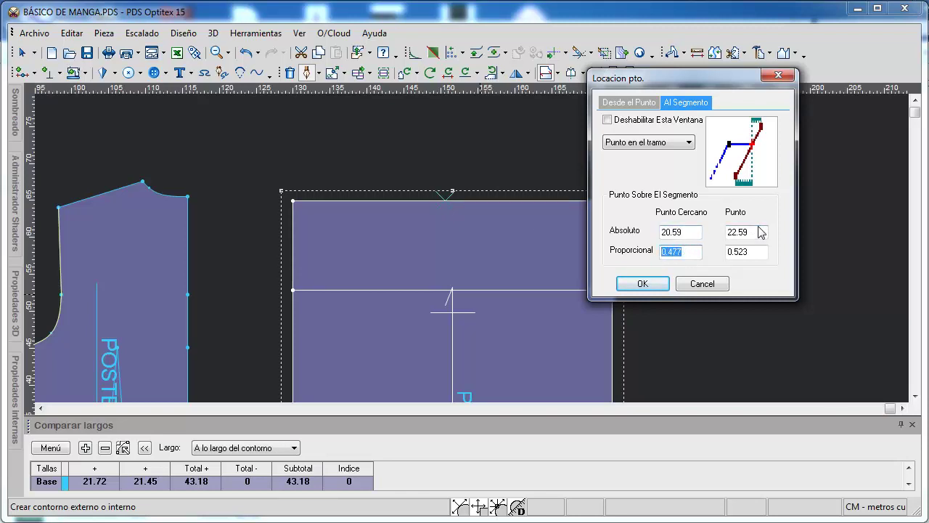
type("0.5")
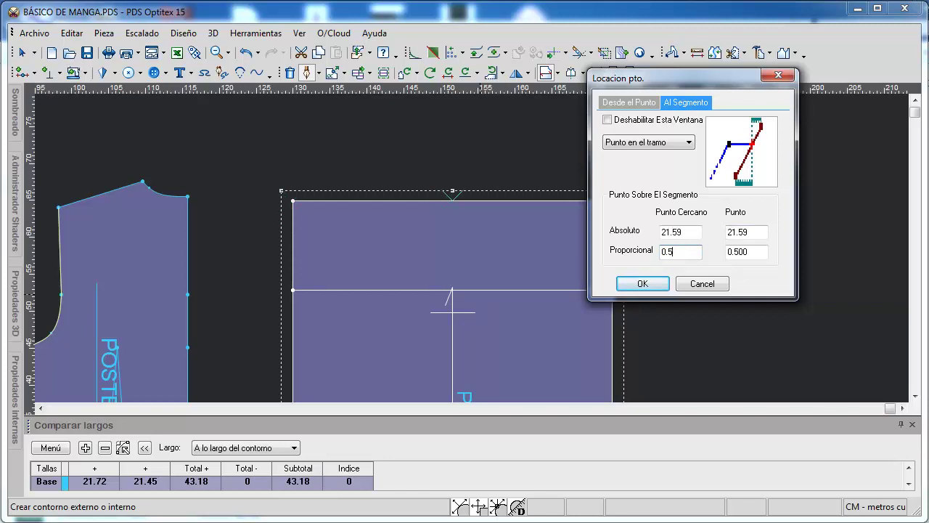
left_click(647, 285)
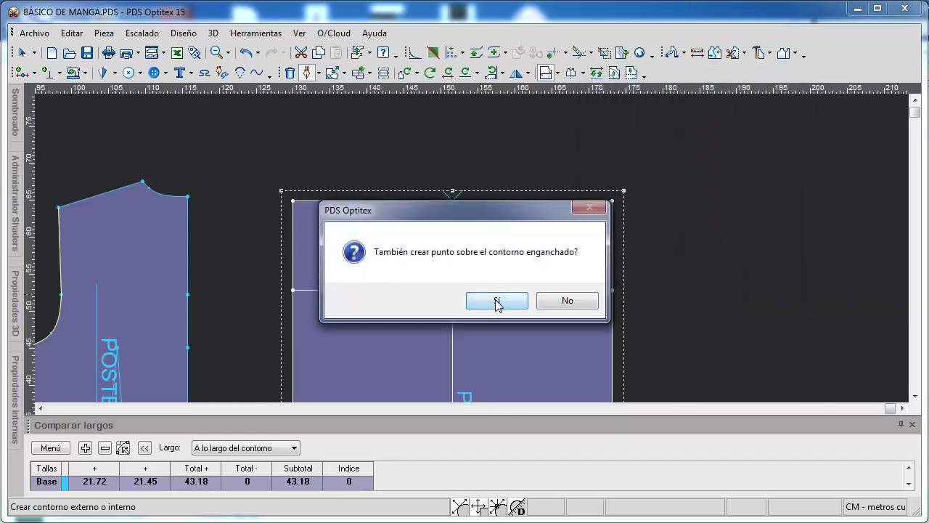
left_click(496, 300)
left_click(610, 290)
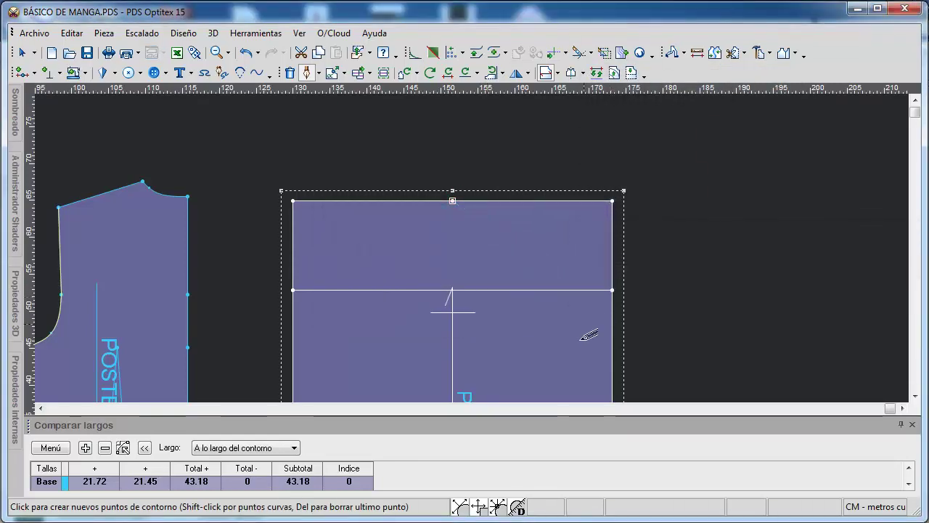
Step: Draw the contour straight down at -90° to the bottom edge's midpoint, adding a point there connected to the outline
scroll(483, 253, "down", 3)
scroll(485, 253, "up", 1)
scroll(486, 253, "down", 2)
left_click(473, 138)
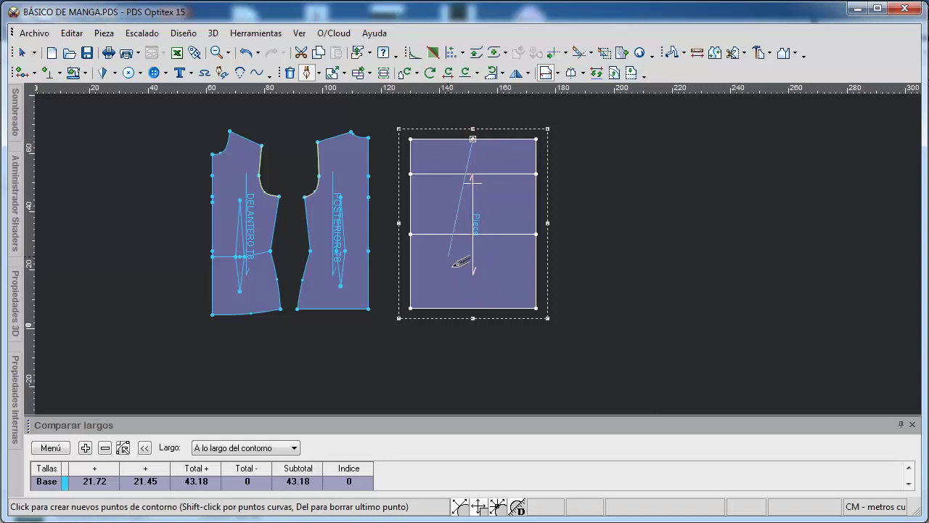
left_click(479, 275)
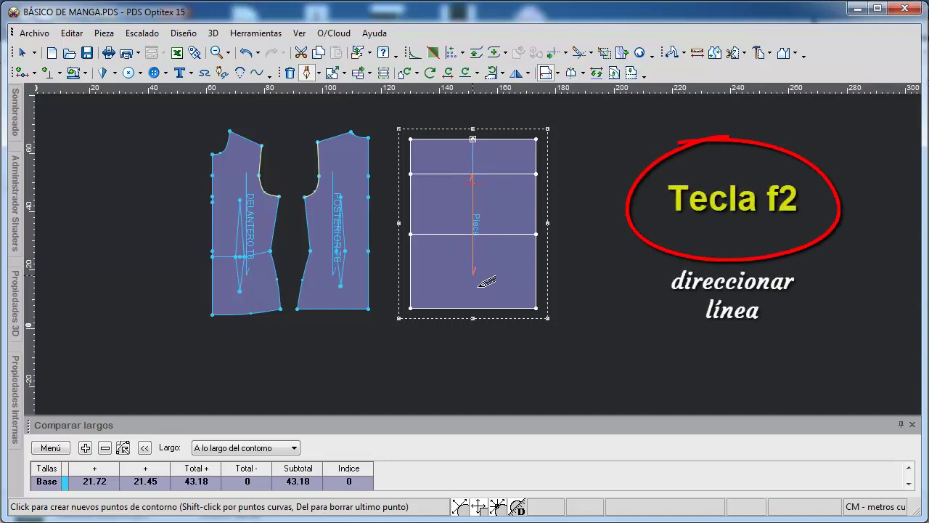
key("F2")
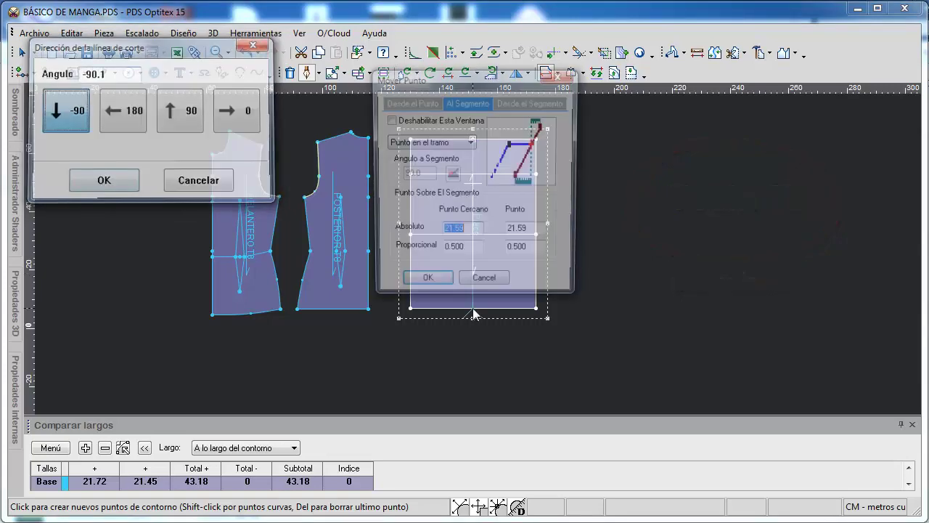
left_click(425, 285)
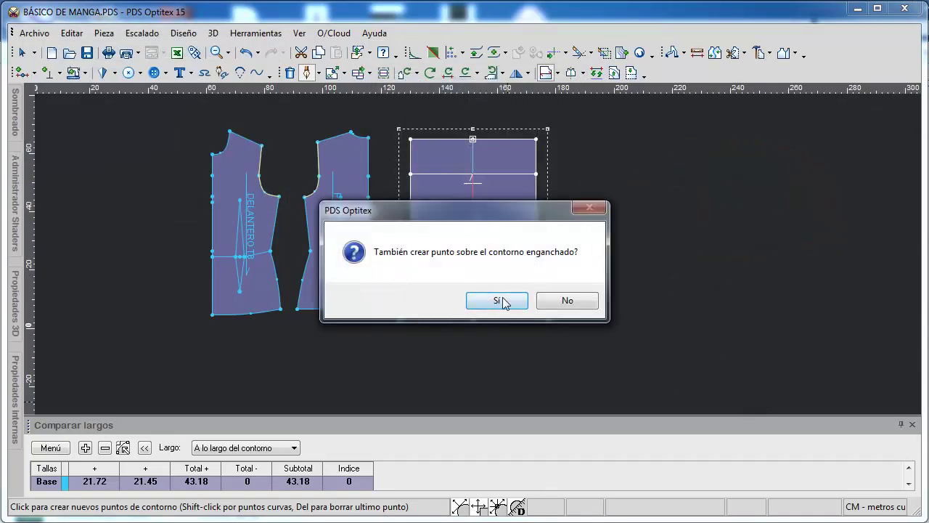
left_click(499, 300)
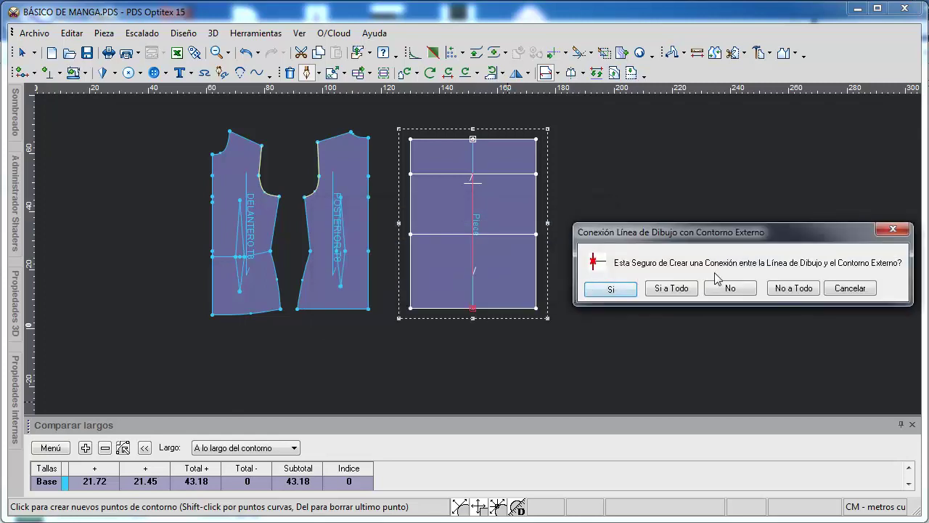
left_click(610, 290)
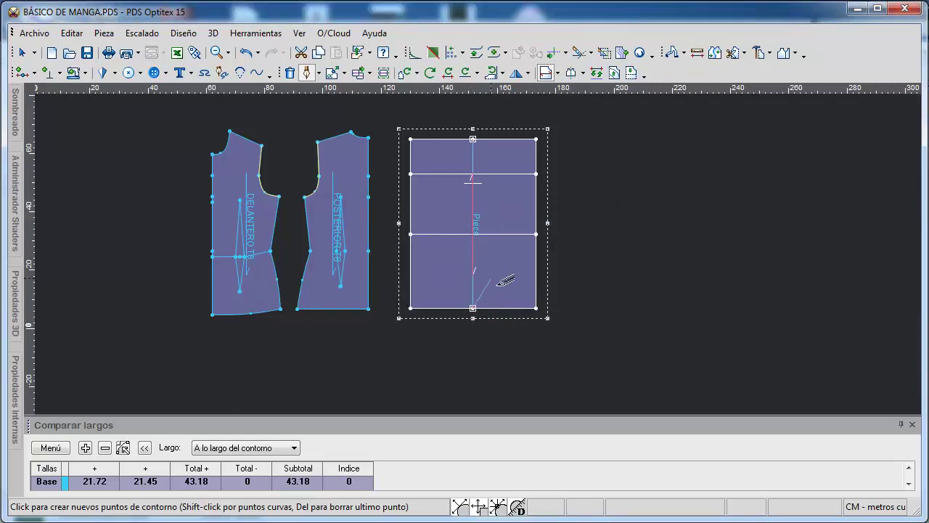
Step: Finish the vertical centre contour at the rectangle's bottom edge and leave the contour drawing command
scroll(505, 283, "up", 1)
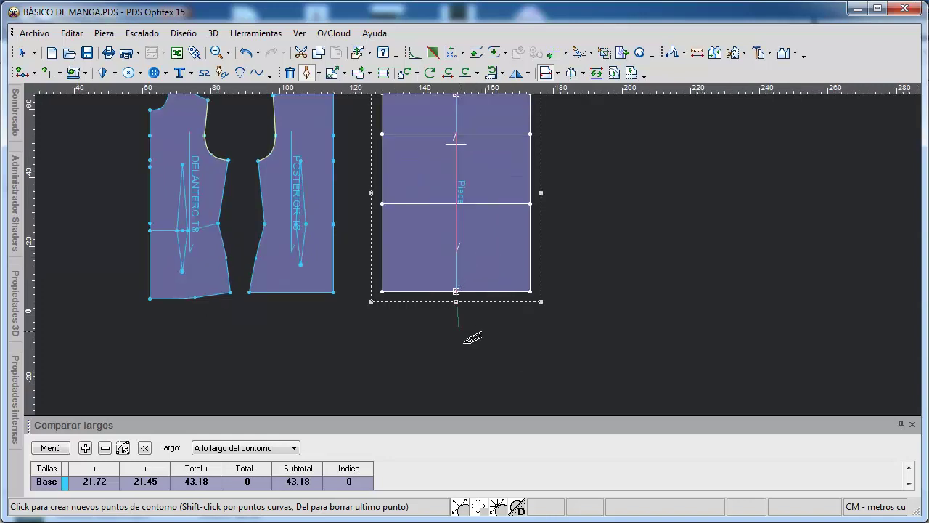
key("Escape")
scroll(479, 254, "down", 1)
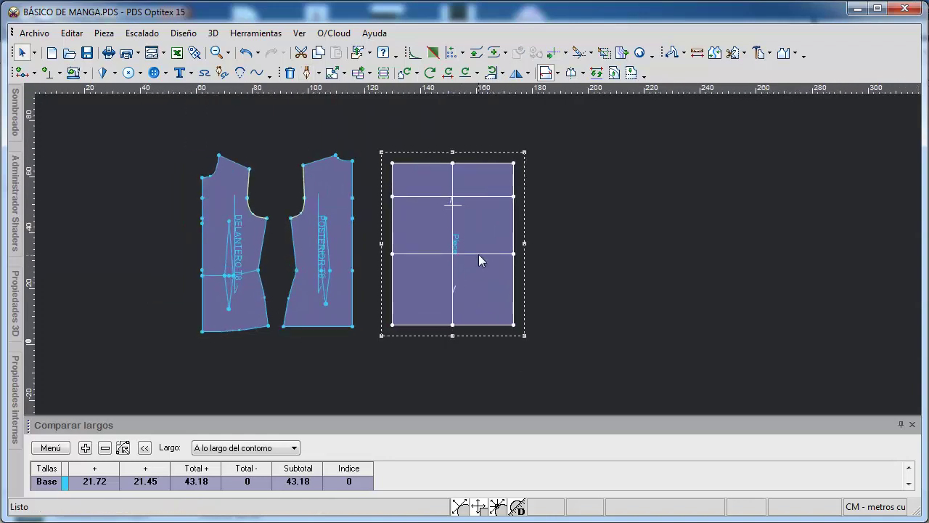
scroll(478, 254, "up", 1)
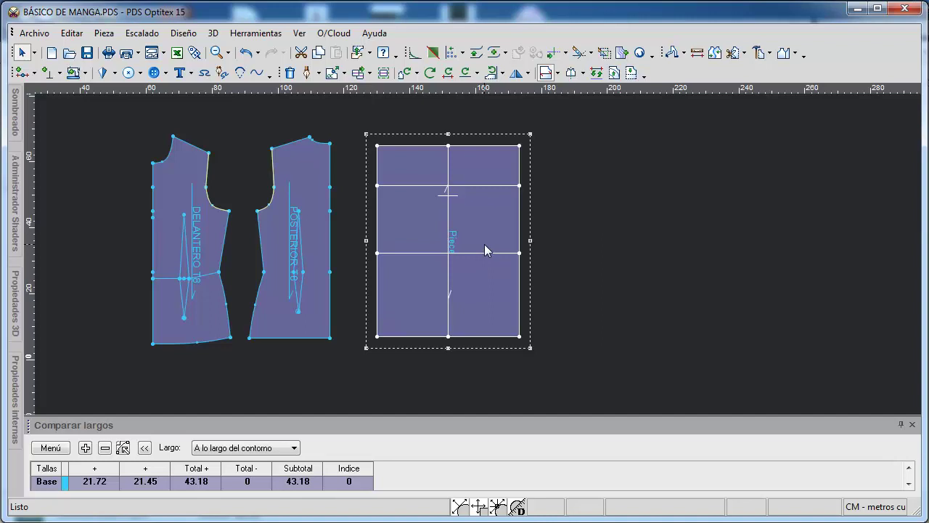
Step: Display the segment lengths on all pieces to check the rectangle's divisions, and hide them again
key("ctrl+l")
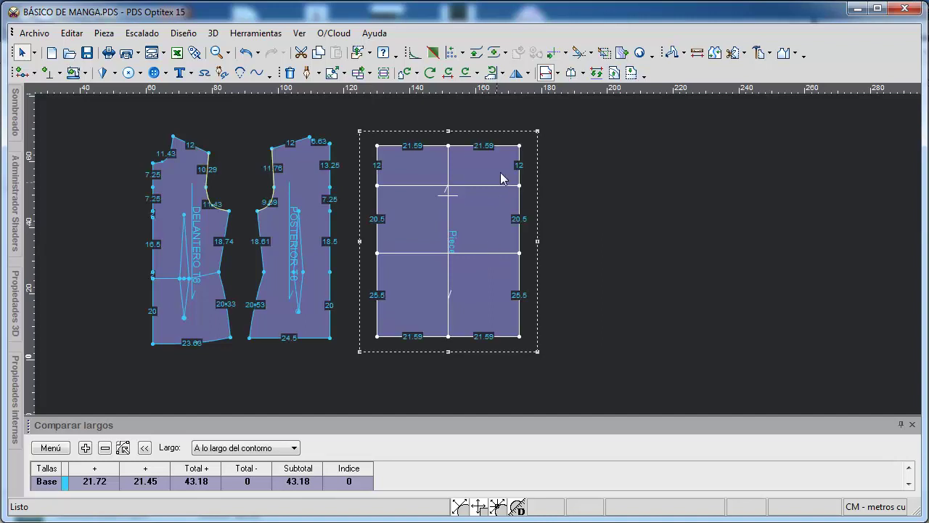
scroll(454, 222, "up", 1)
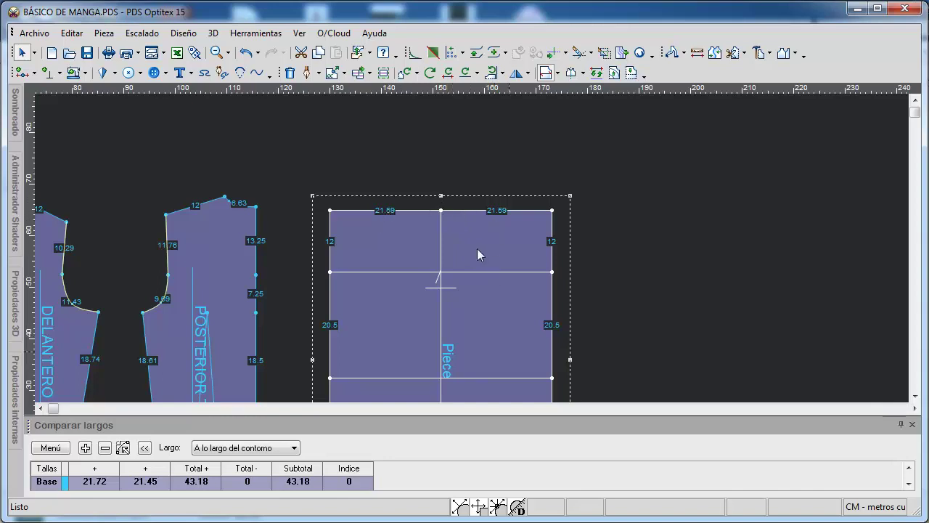
scroll(477, 249, "down", 1)
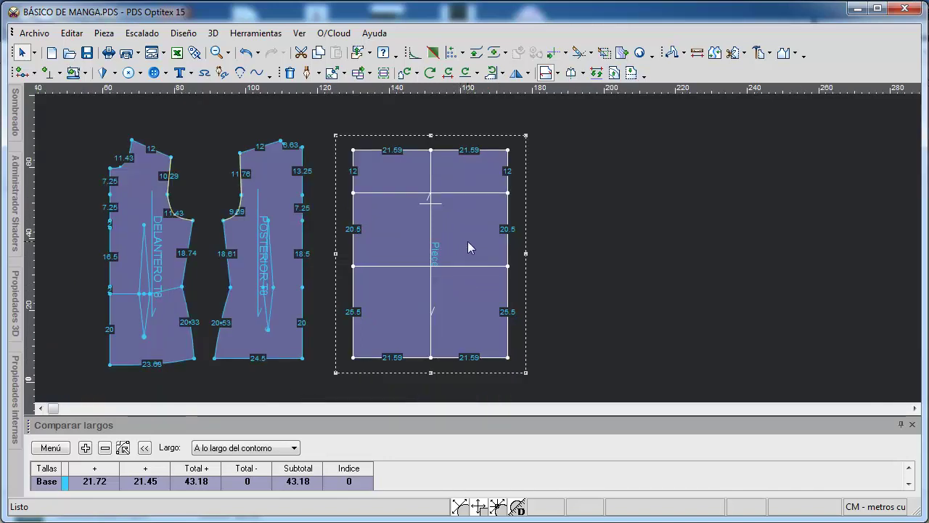
key("l")
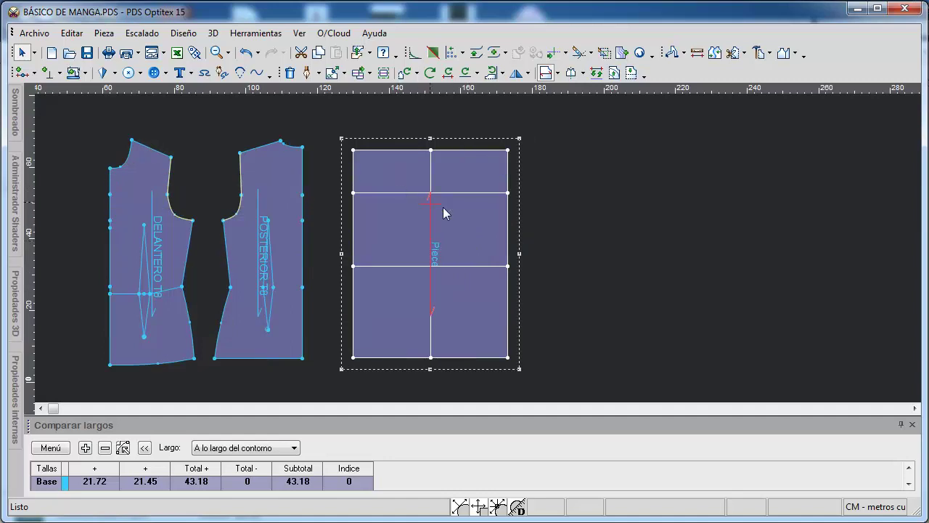
Step: Start an internal contour at the midpoint of the rectangle's top edge, connected to the outer contour
scroll(472, 247, "up", 2)
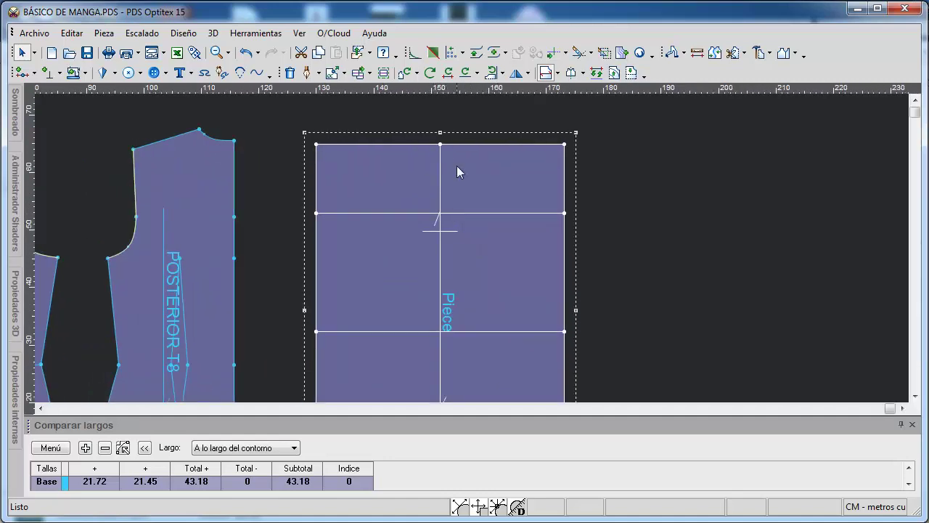
scroll(472, 248, "up", 2)
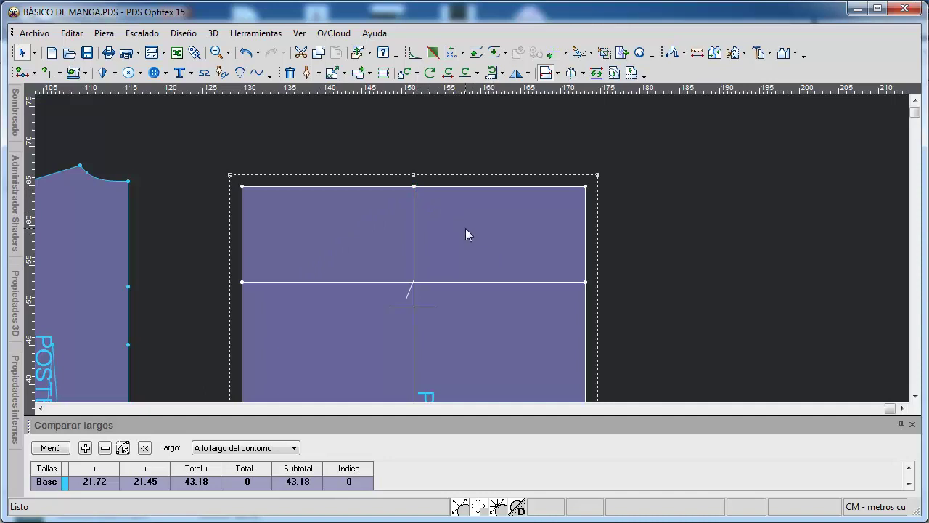
key("d")
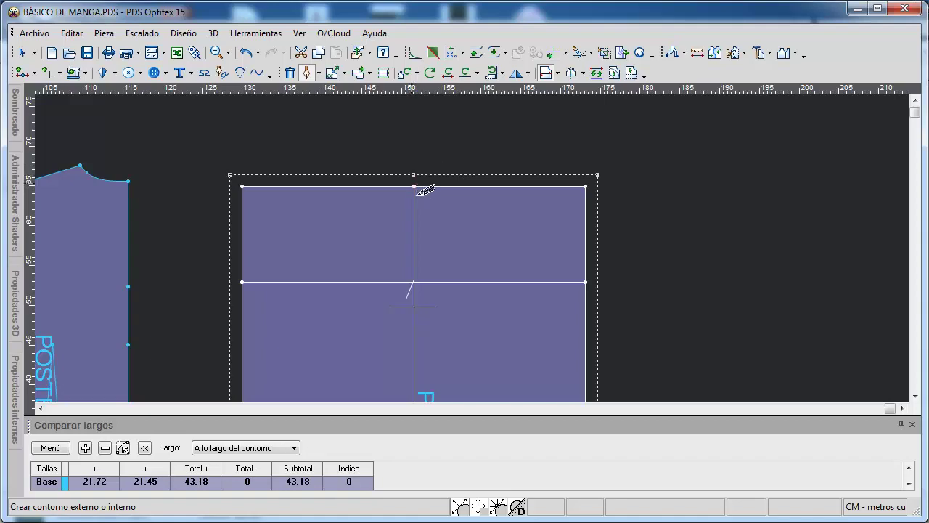
key("Return")
left_click(650, 283)
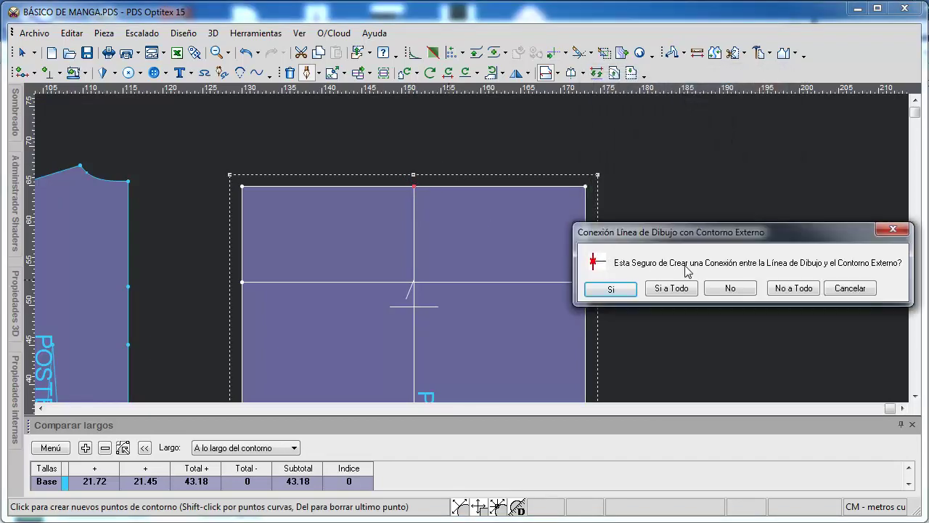
left_click(612, 289)
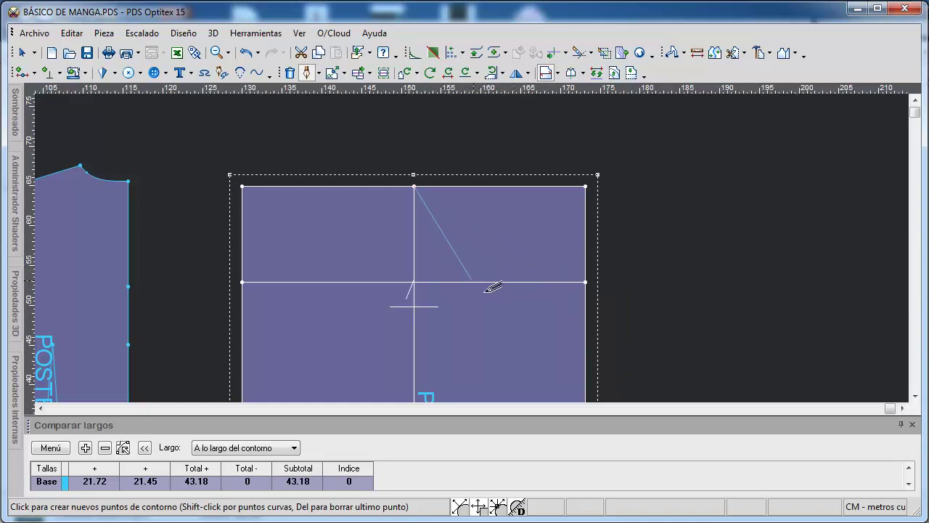
Step: End the contour on the 12 cm cap line, about 6.7 cm from its right end, with an added and connected point
left_click(537, 292)
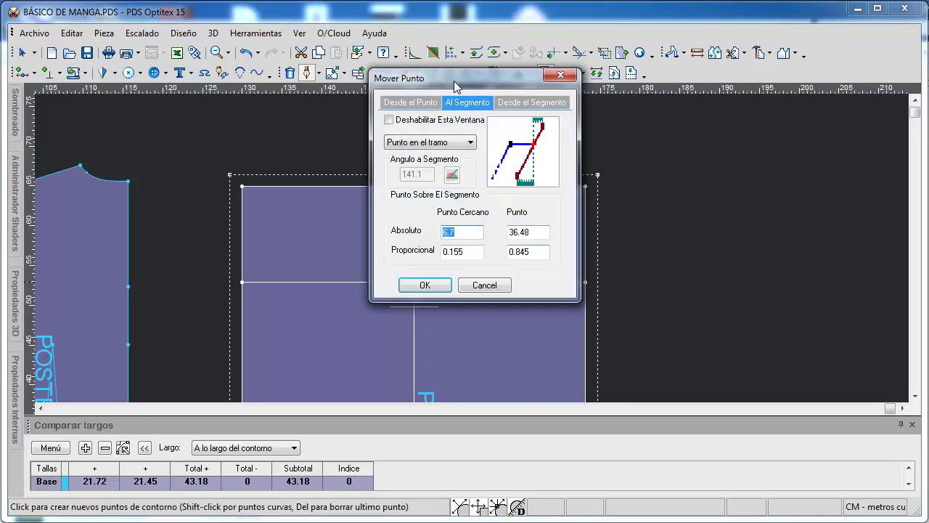
left_click_drag(457, 81, 697, 93)
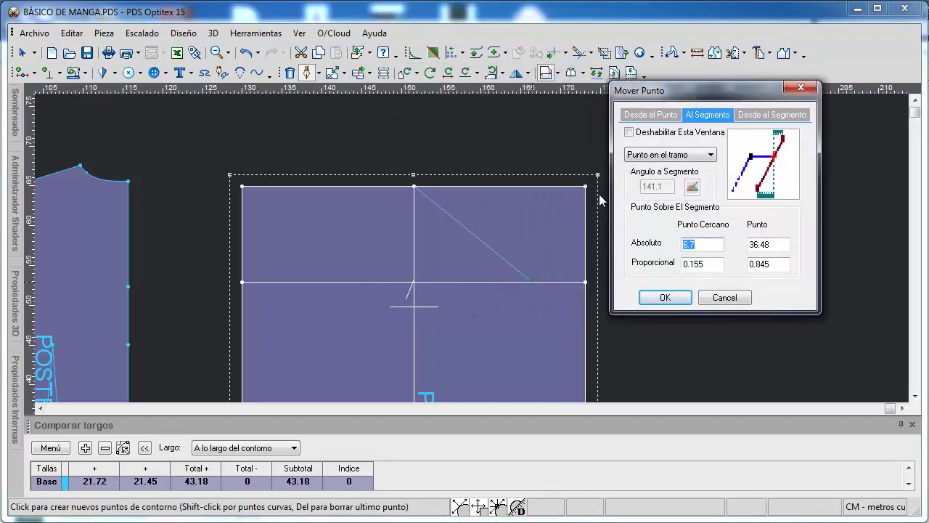
left_click(666, 298)
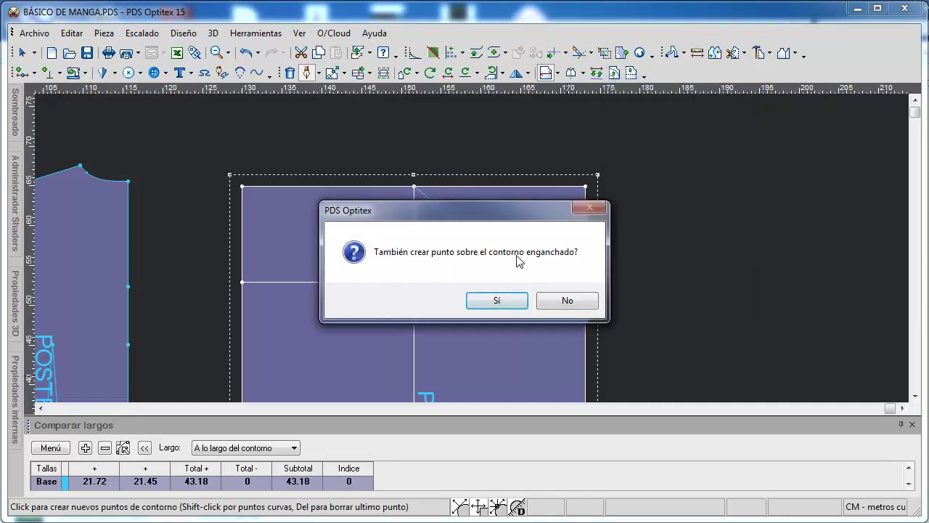
left_click(509, 305)
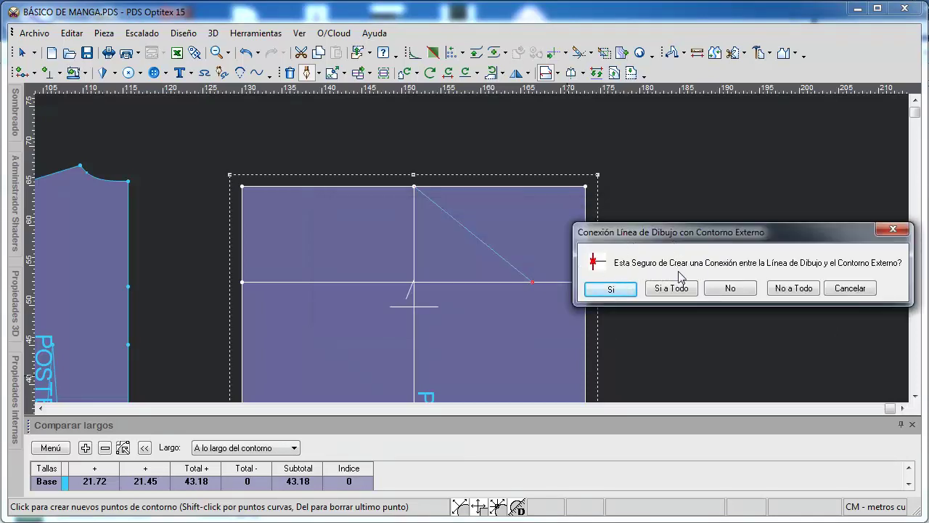
left_click(613, 289)
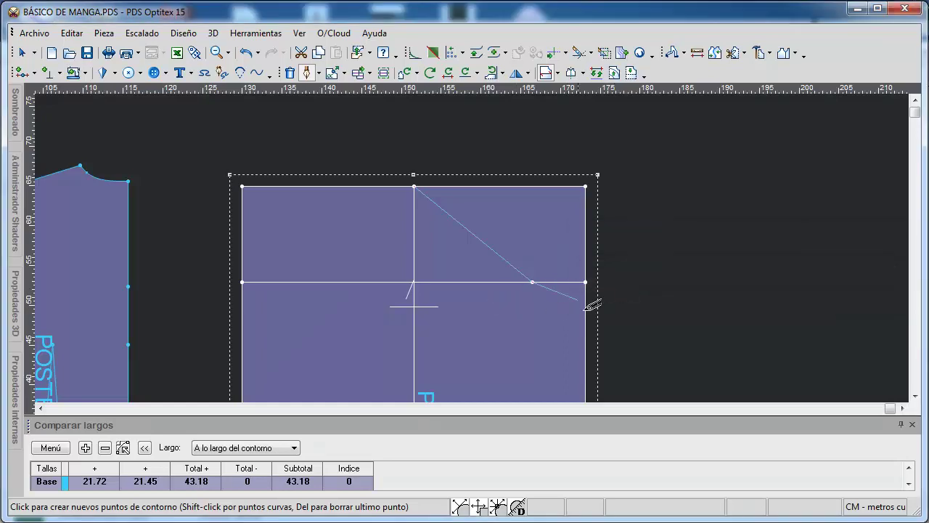
key("Escape")
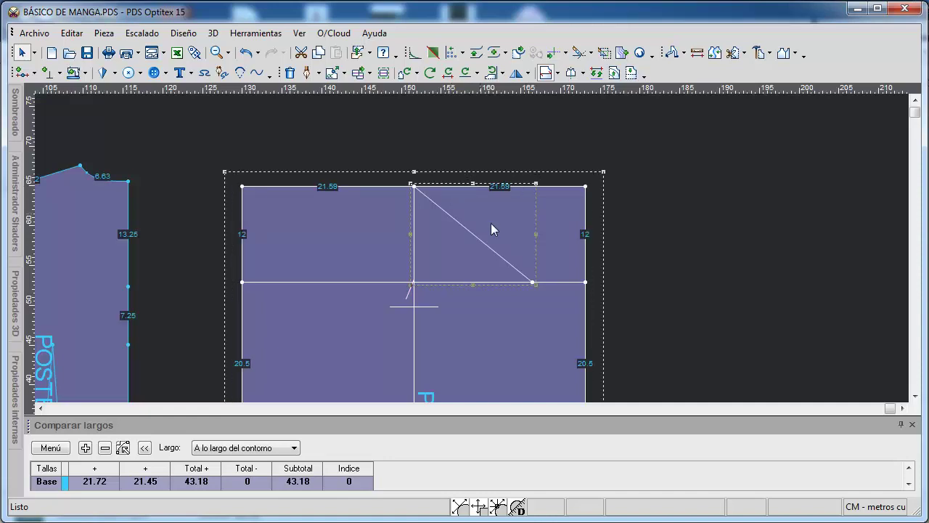
Step: Enter 21.59 cm as the segment length of the right diagonal cap line
scroll(508, 218, "up", 1)
scroll(474, 250, "up", 1)
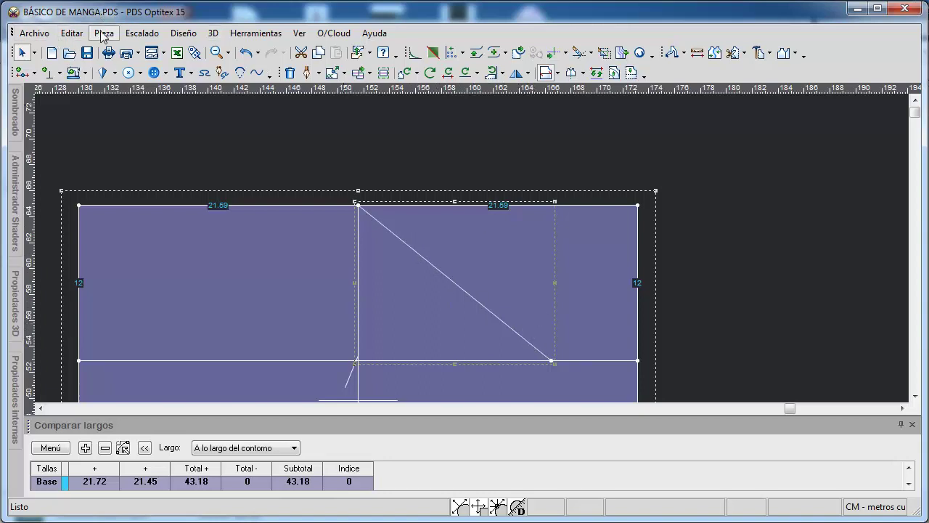
left_click(183, 35)
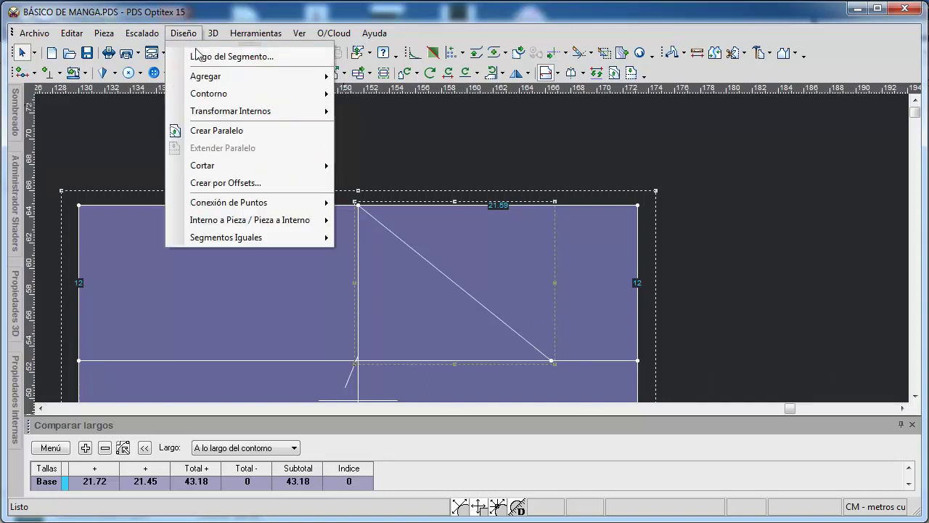
left_click(199, 56)
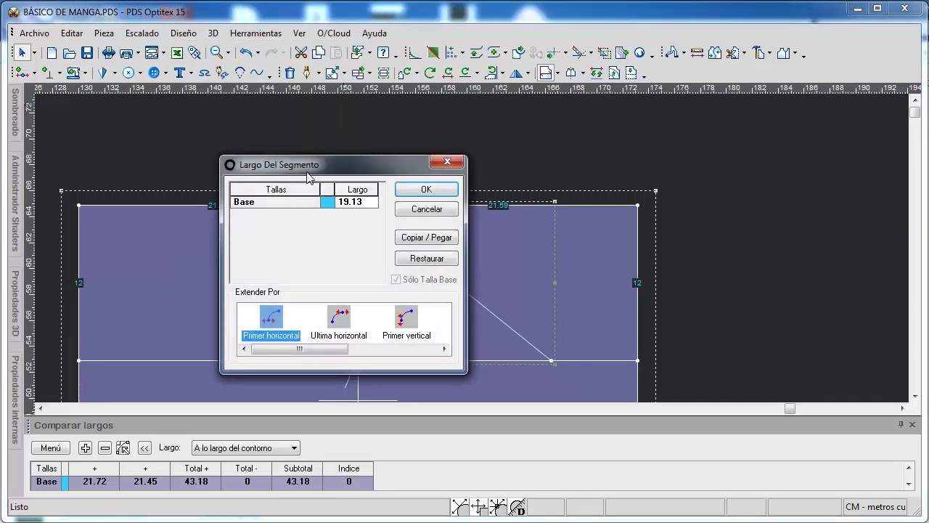
left_click_drag(303, 168, 168, 86)
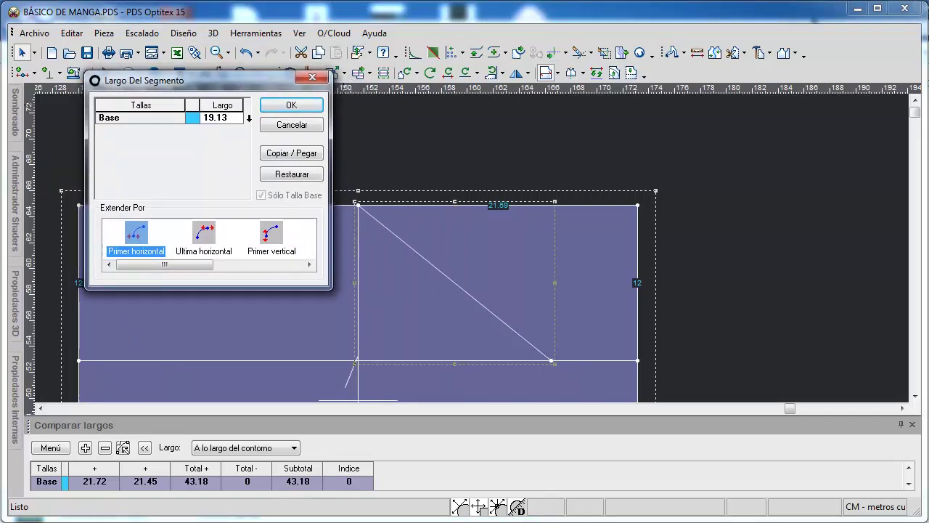
left_click(230, 120)
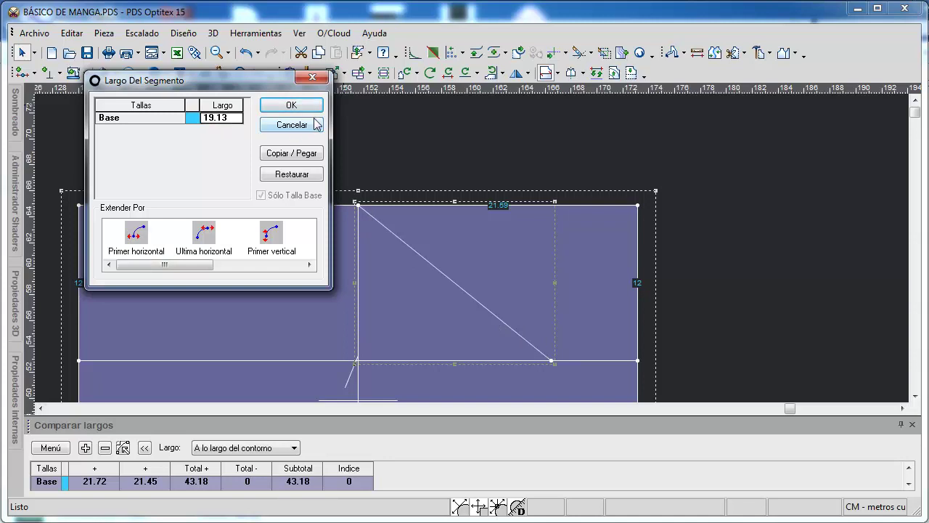
type("21.59")
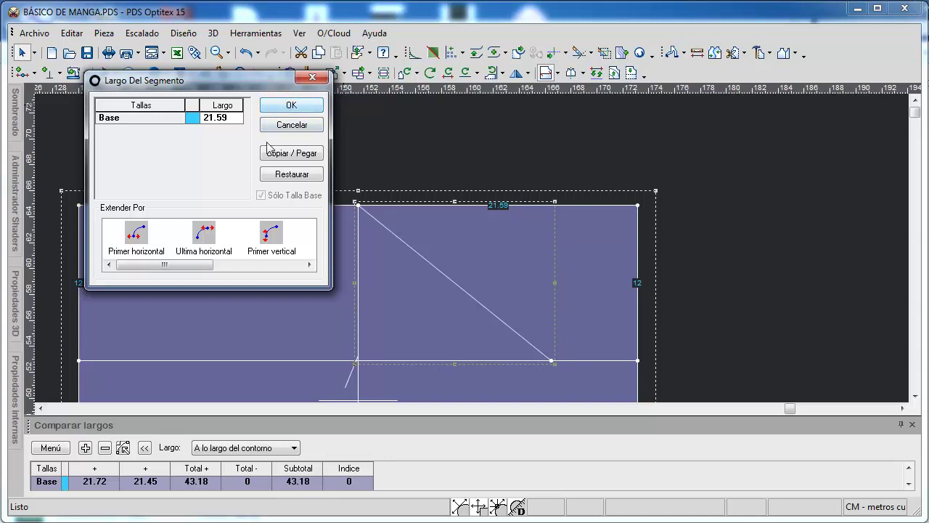
Step: Apply the diagonal's new length with the Ultima horizontal extension, and show the internal contour measurements
mouse_move(173, 269)
left_mouse_down()
mouse_move(251, 266)
mouse_move(164, 269)
left_mouse_up()
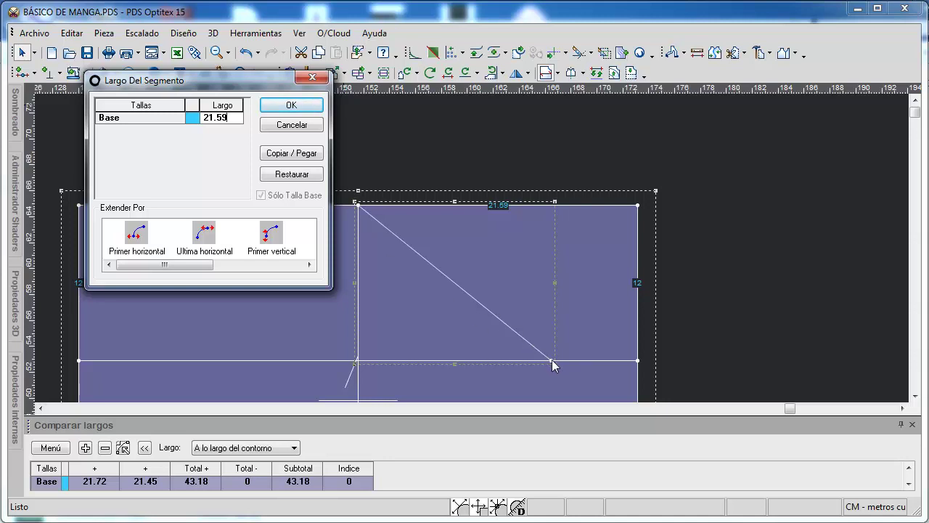
left_click(356, 202)
left_click(357, 205)
left_click(206, 238)
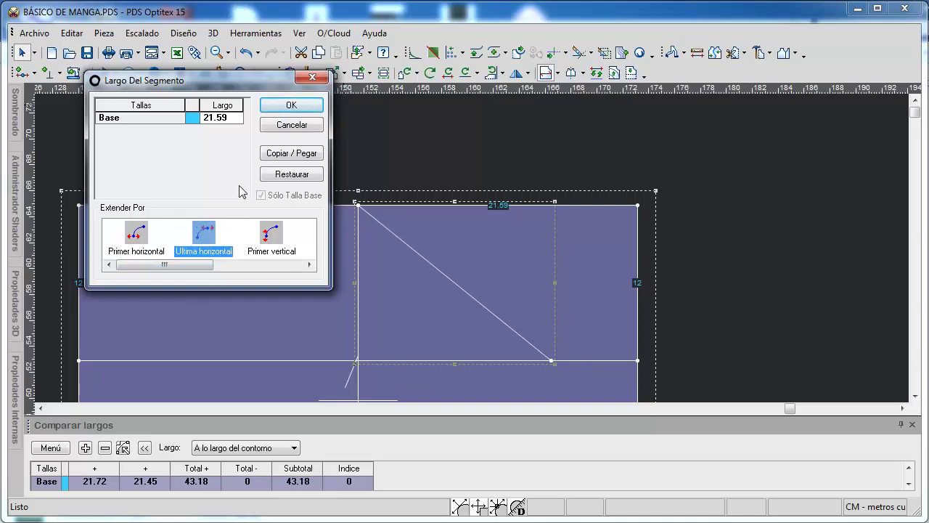
left_click(289, 106)
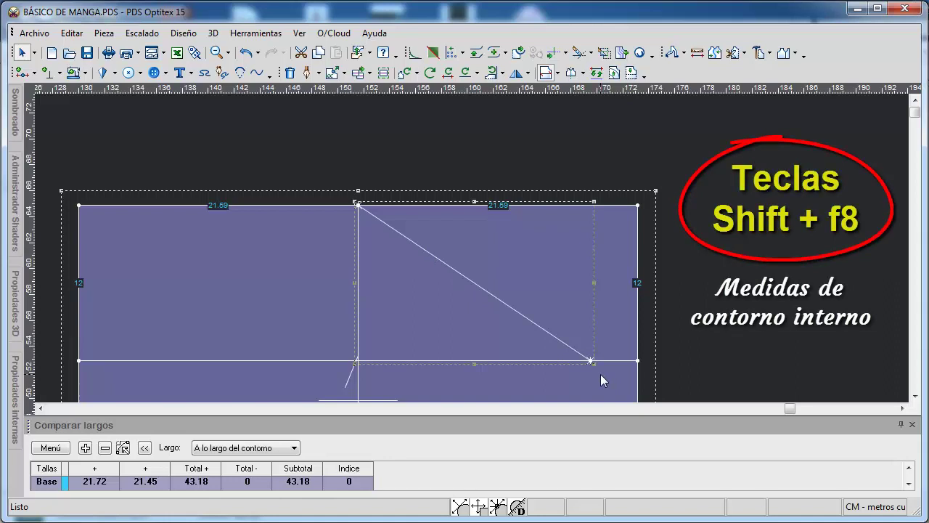
key("shift+F8")
scroll(450, 257, "down", 2)
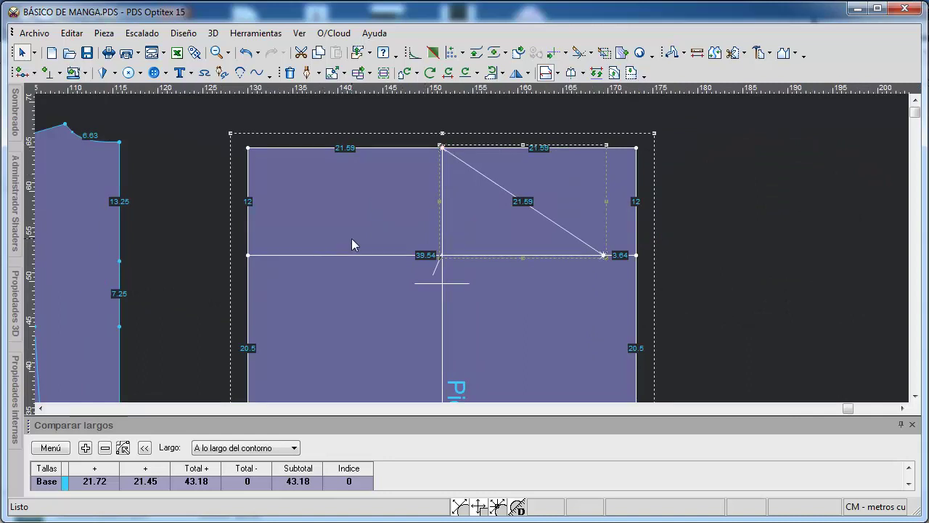
Step: Draw a connected internal contour from the top edge's midpoint to the cap line, about 5.64 cm from its left end, adding a point there
key("d")
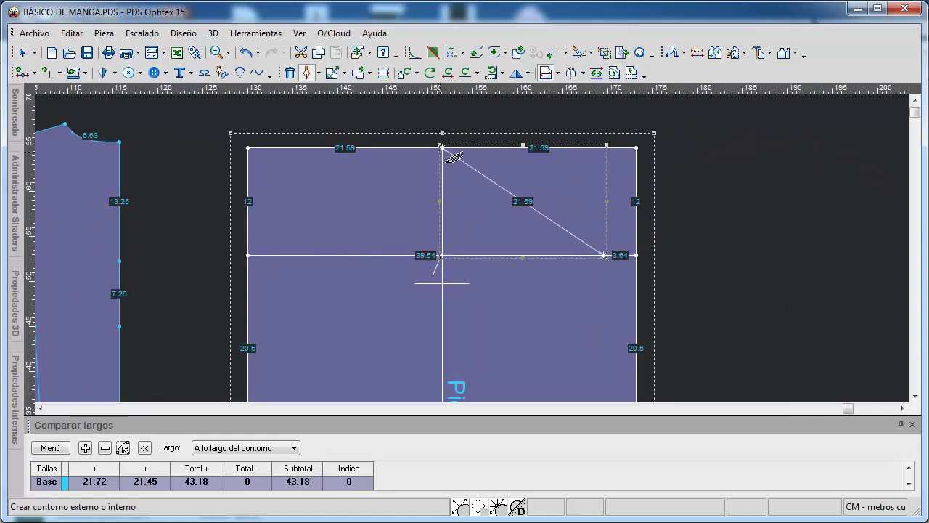
key("Return")
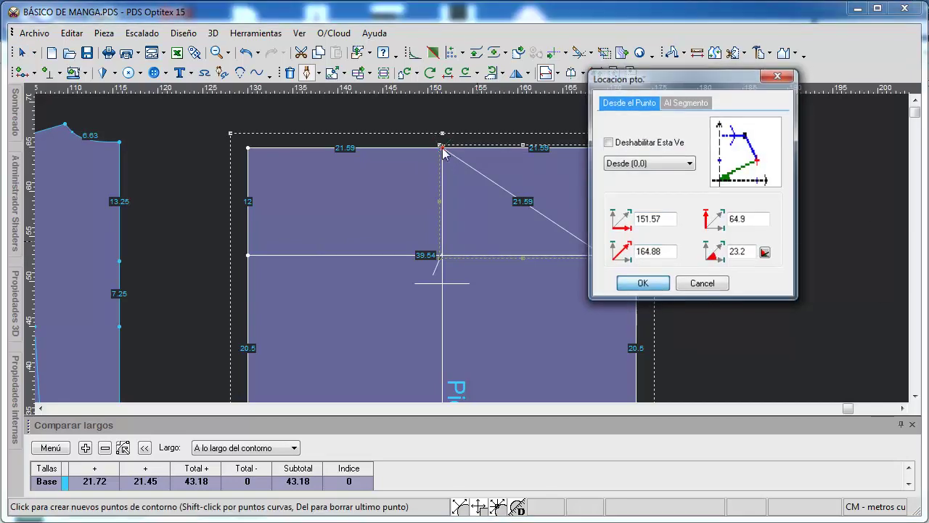
key("Return")
left_click(614, 289)
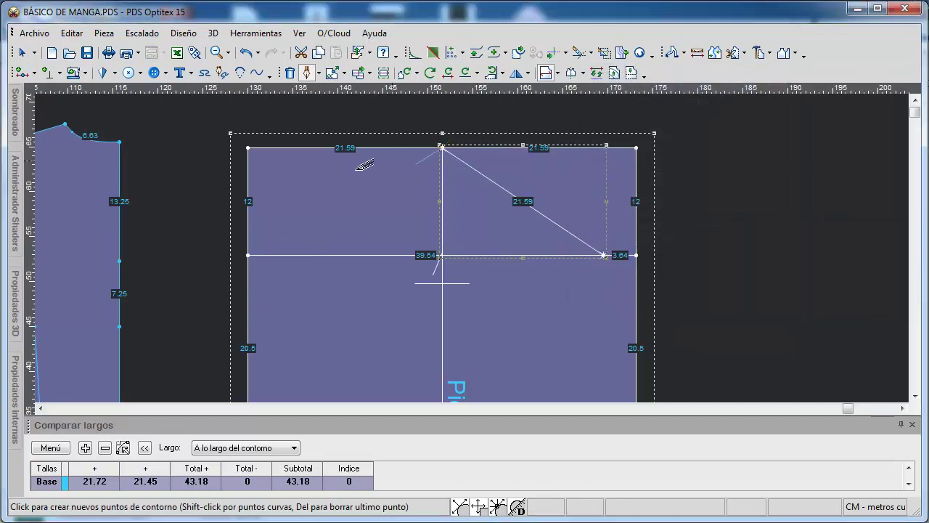
left_click(299, 256)
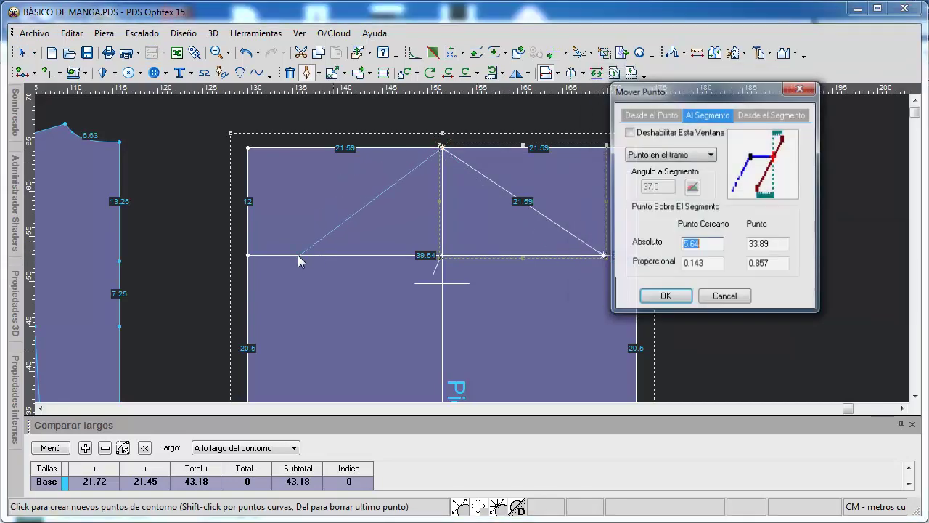
left_click(657, 297)
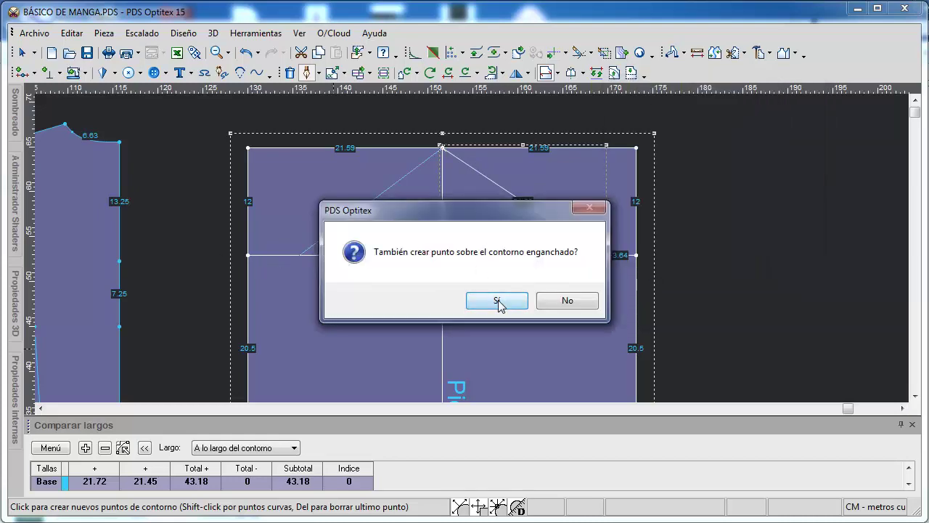
left_click(498, 303)
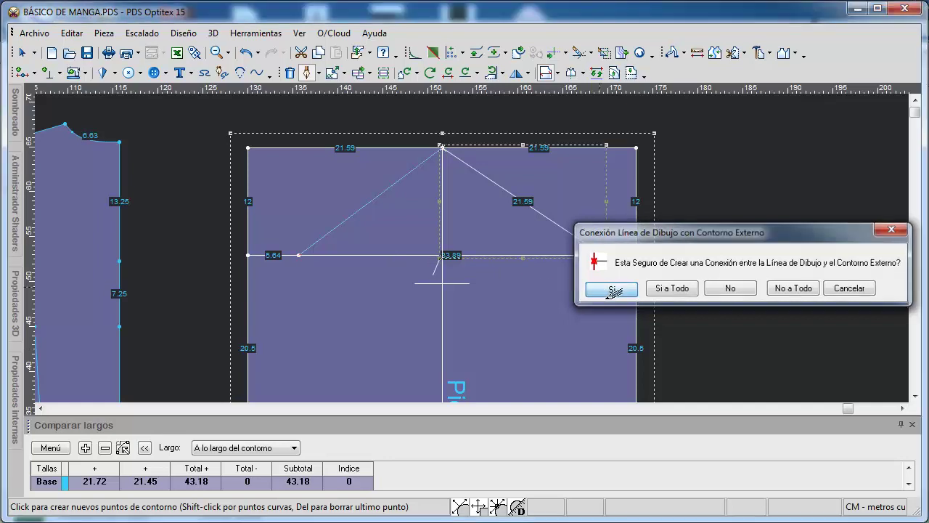
left_click(616, 289)
right_click(324, 288)
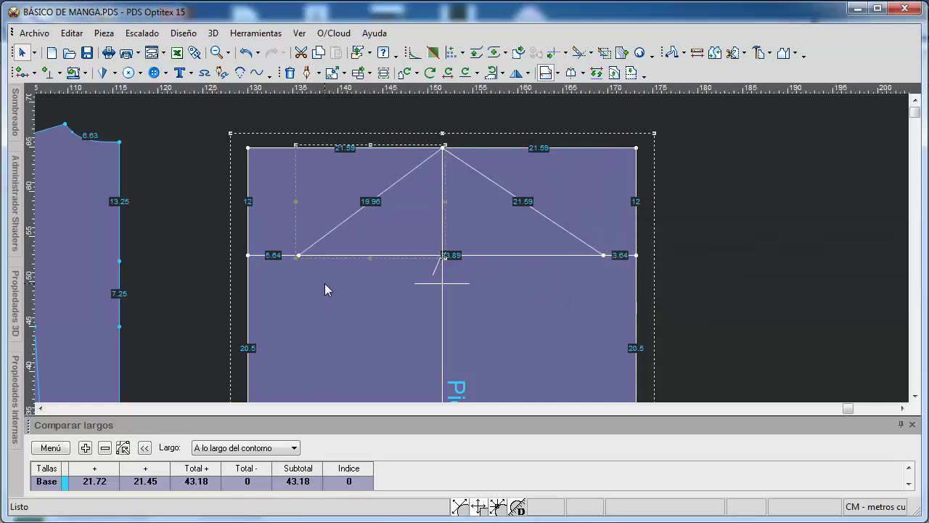
Step: Set the left diagonal cap line's segment length to 21.59 cm, extending it by Ultima horizontal
left_click(183, 32)
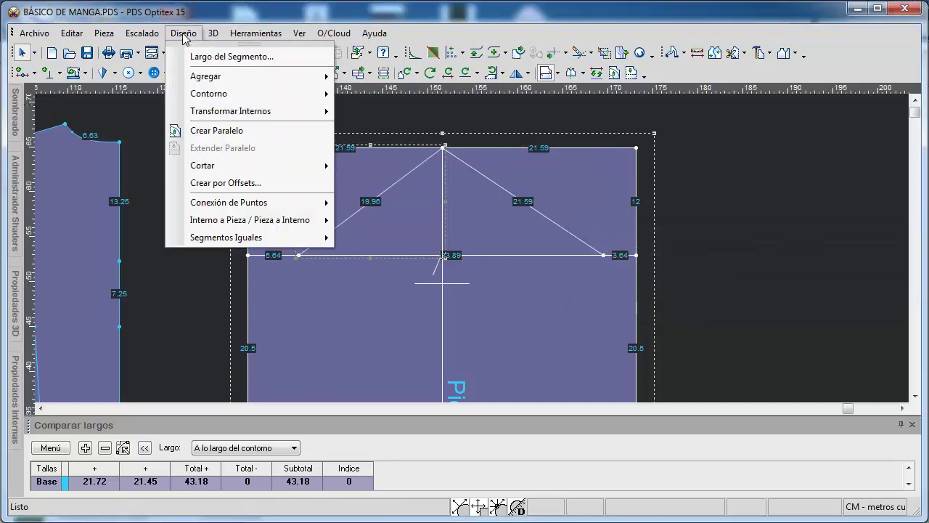
left_click(196, 57)
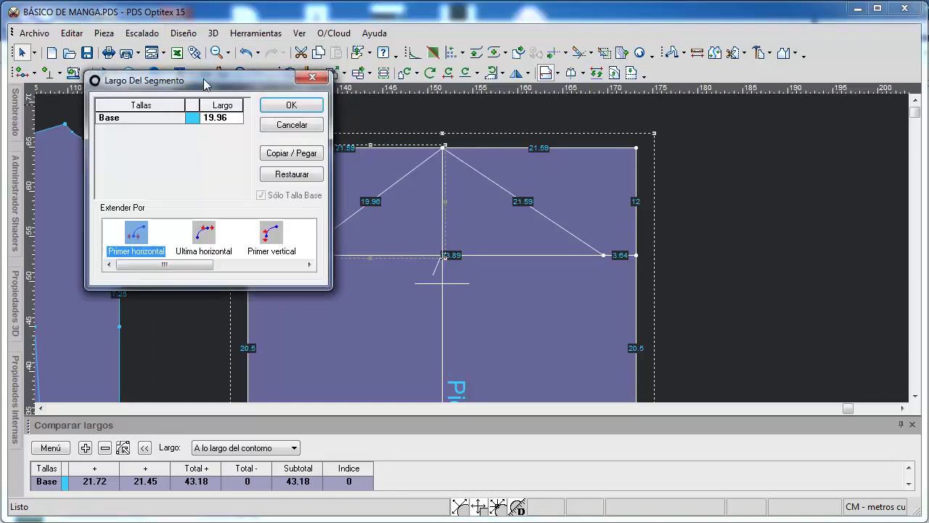
left_click_drag(196, 84, 138, 87)
left_click(169, 121)
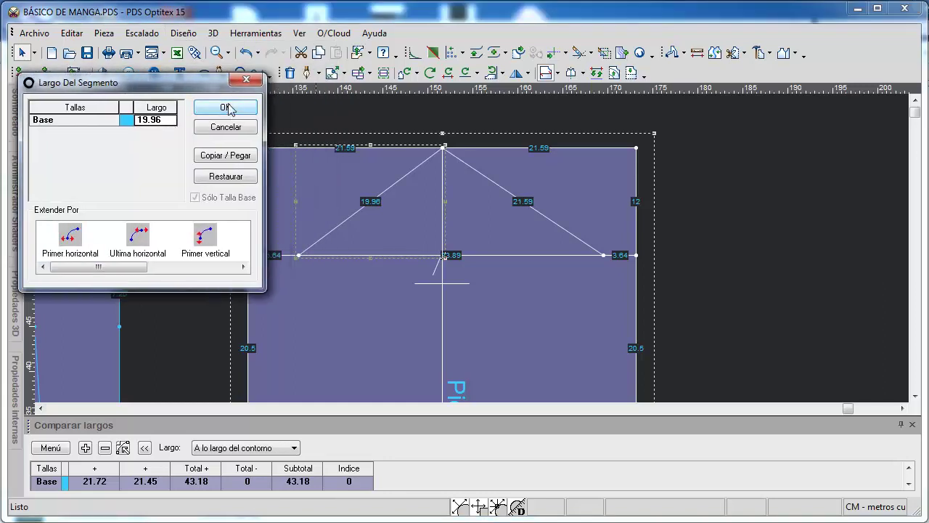
type("21.59")
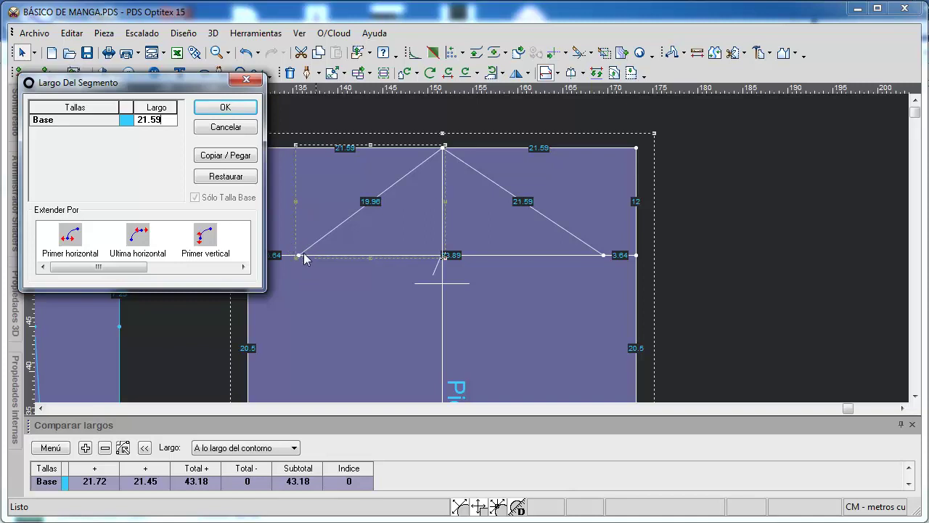
left_click(138, 236)
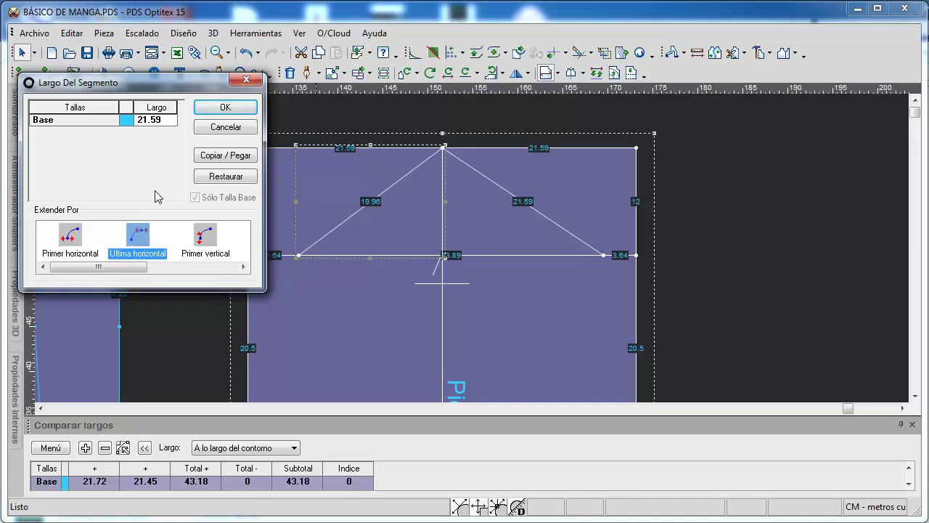
left_click(224, 108)
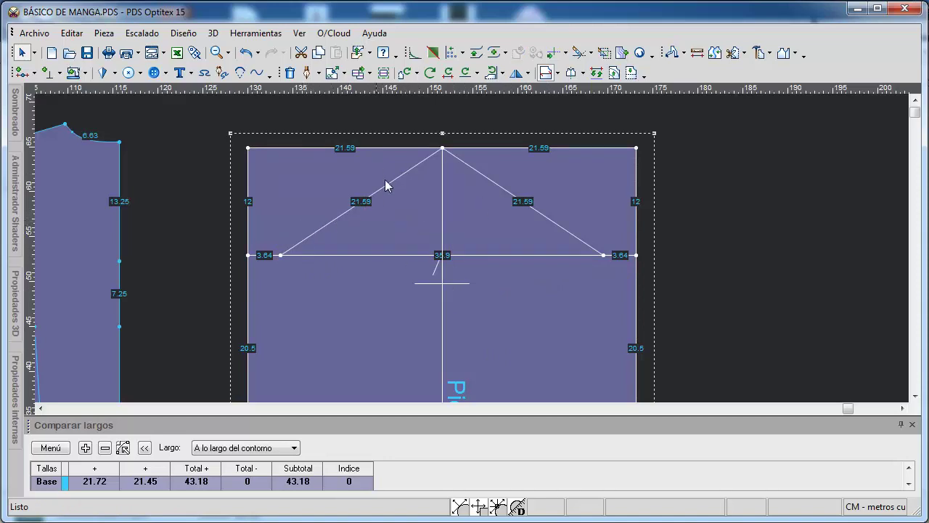
Step: Start an internal contour at the left diagonal's lower end on the cap line, connected to the existing point
scroll(486, 288, "down", 2)
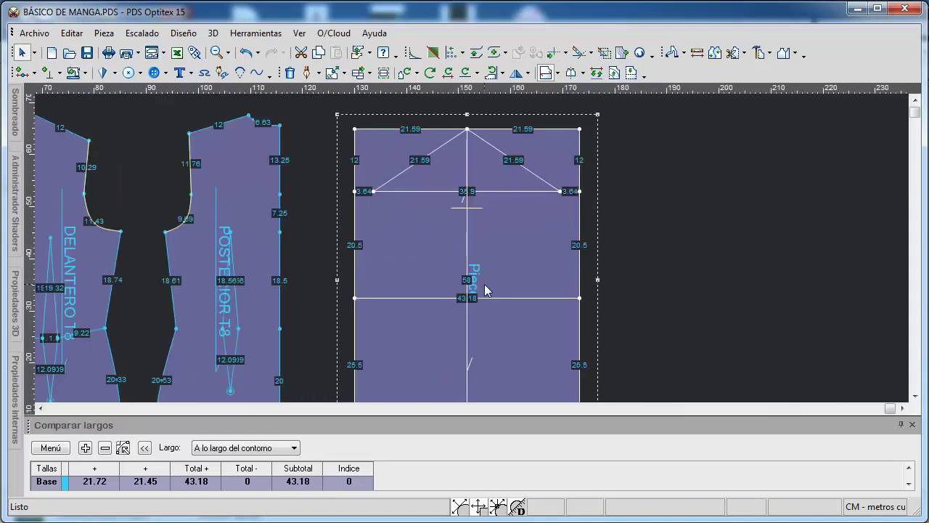
scroll(478, 254, "down", 2)
scroll(478, 249, "up", 1)
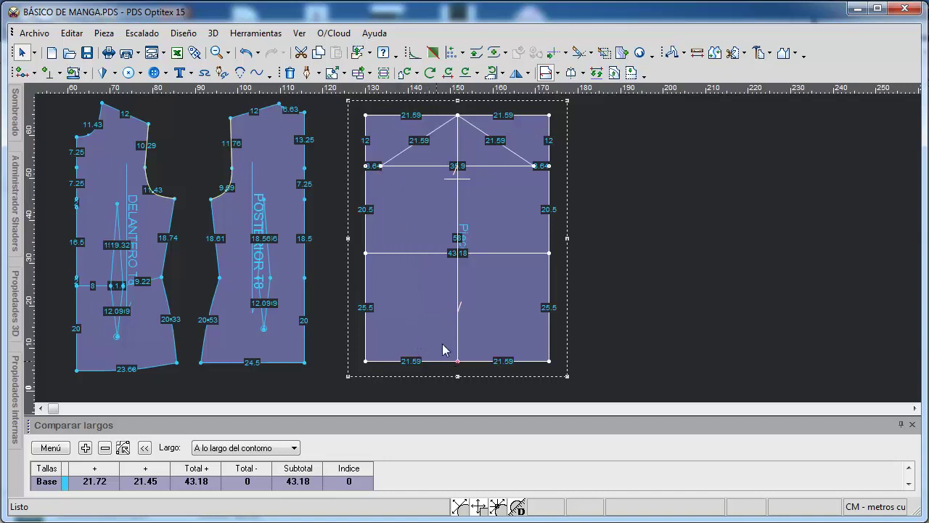
scroll(473, 254, "up", 1)
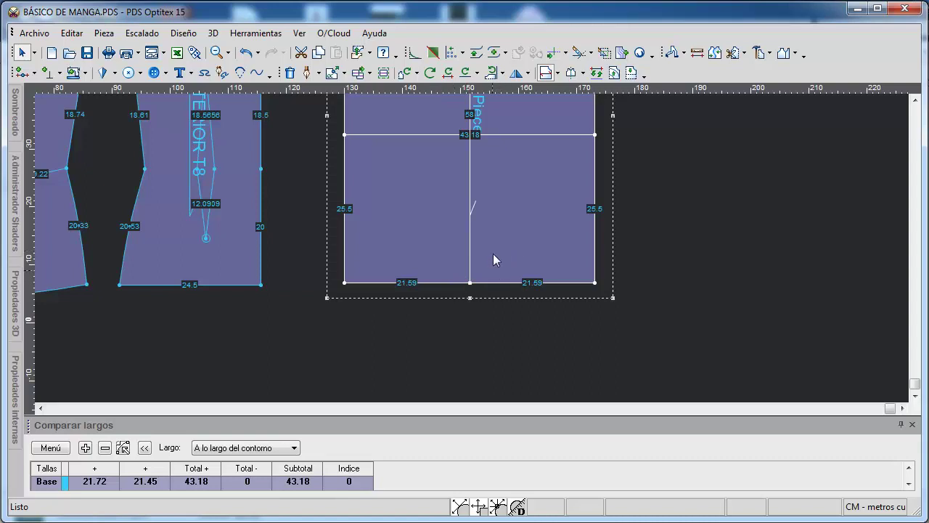
scroll(472, 254, "down", 2)
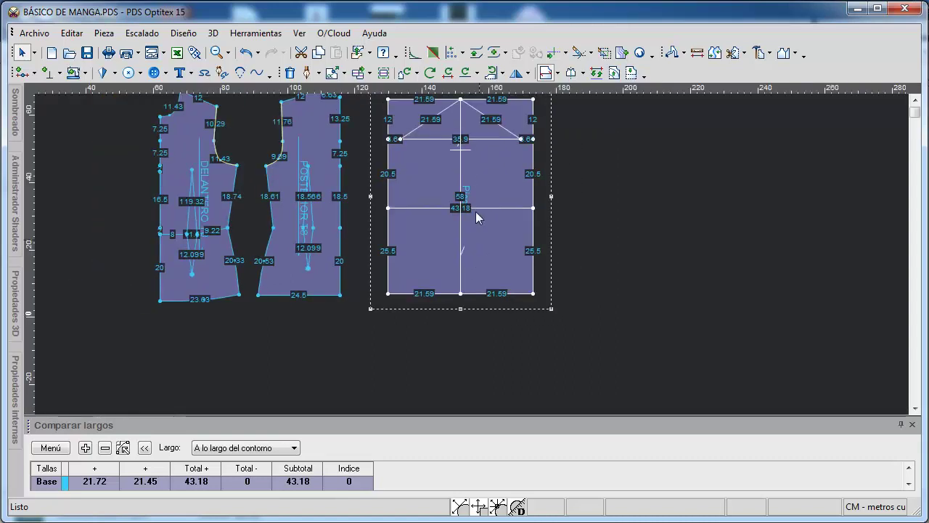
scroll(477, 232, "up", 1)
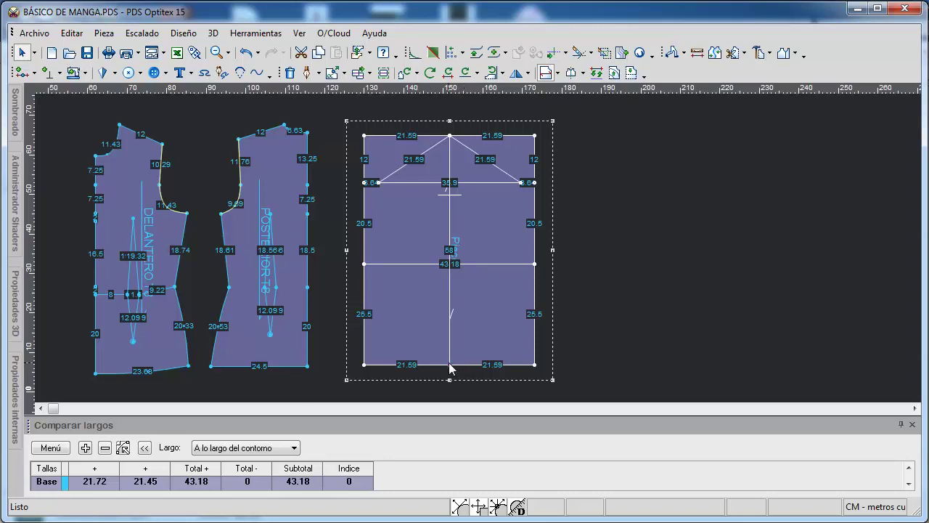
key("d")
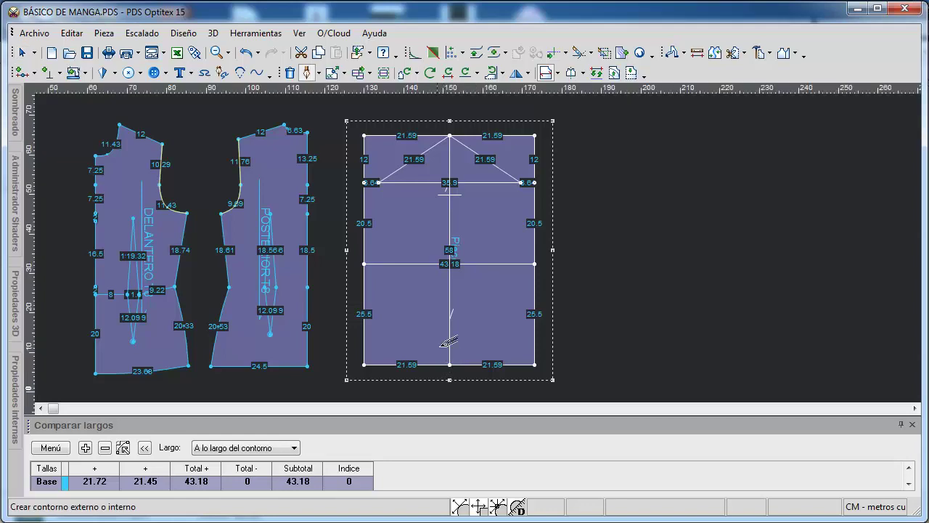
scroll(479, 254, "up", 2)
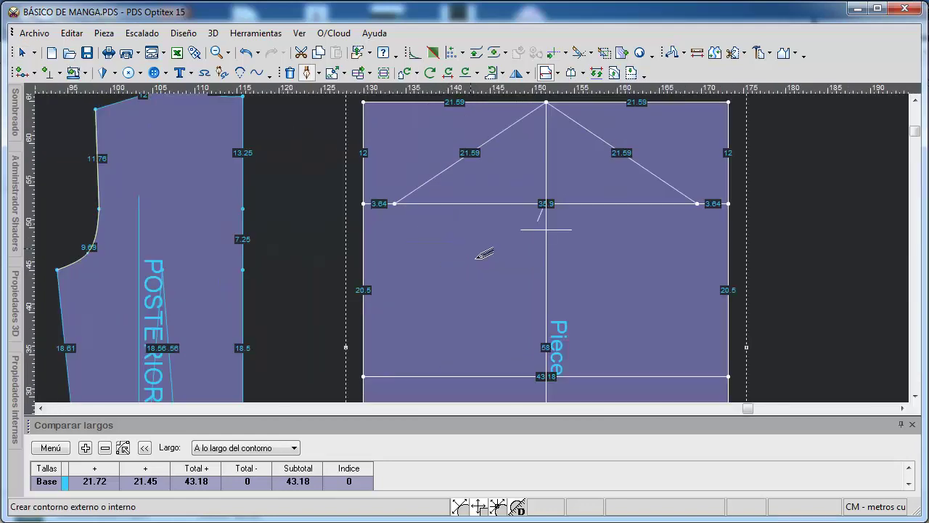
left_click(384, 211)
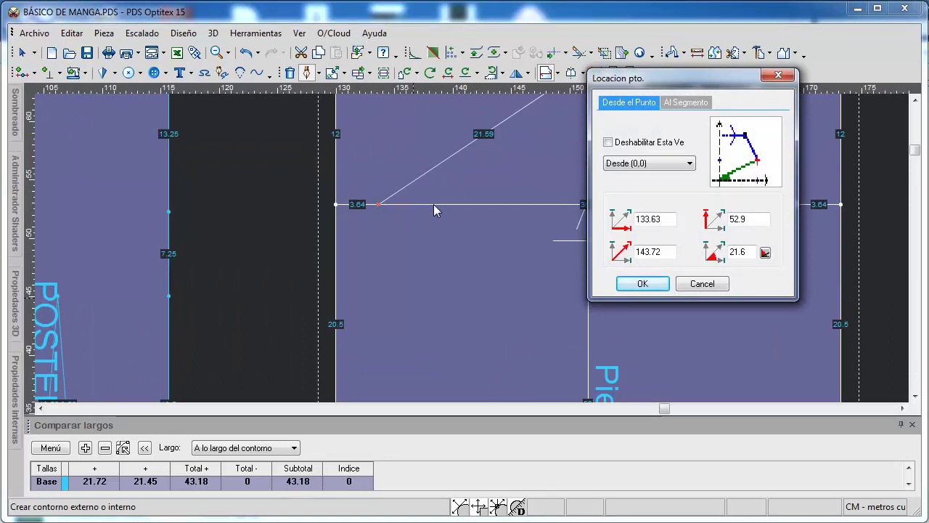
left_click(644, 282)
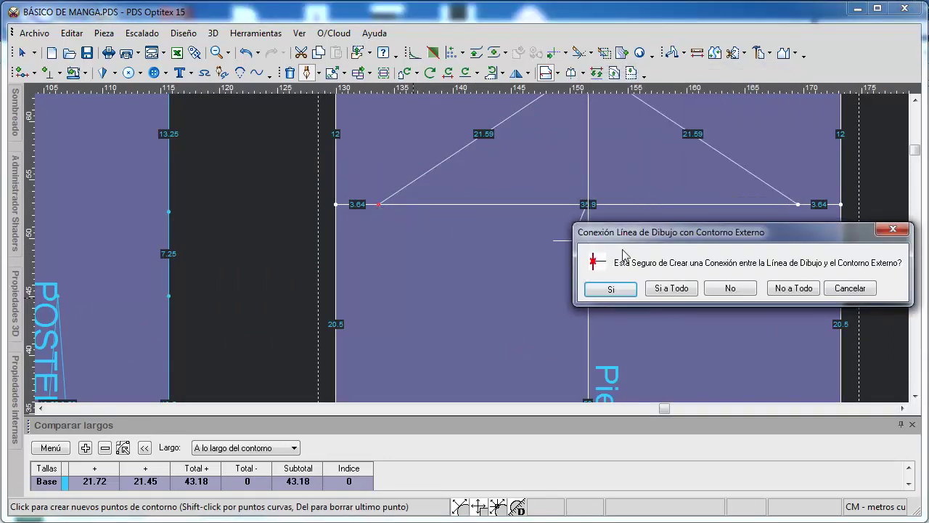
left_click(612, 289)
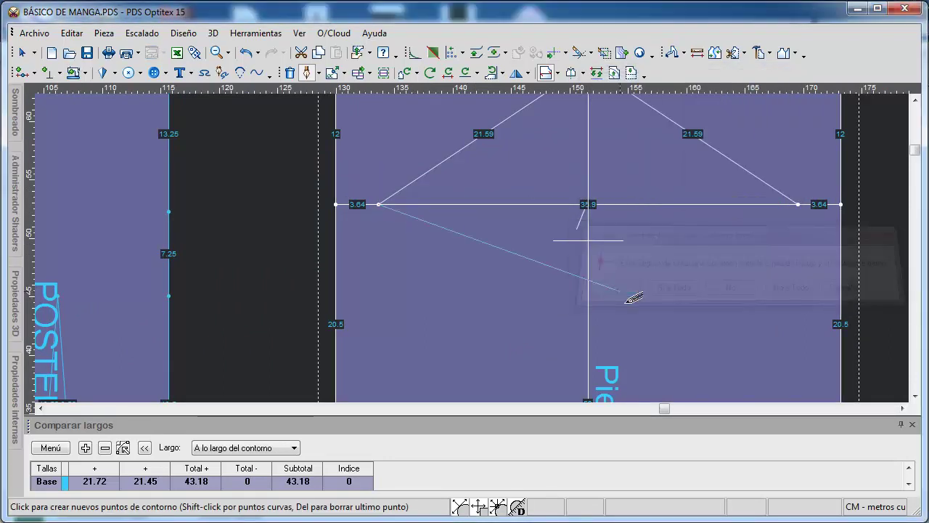
Step: End the left contour on the bottom edge, 11 cm left of its midpoint, with a connected point, and finish drawing
scroll(482, 257, "down", 5)
scroll(487, 333, "up", 5)
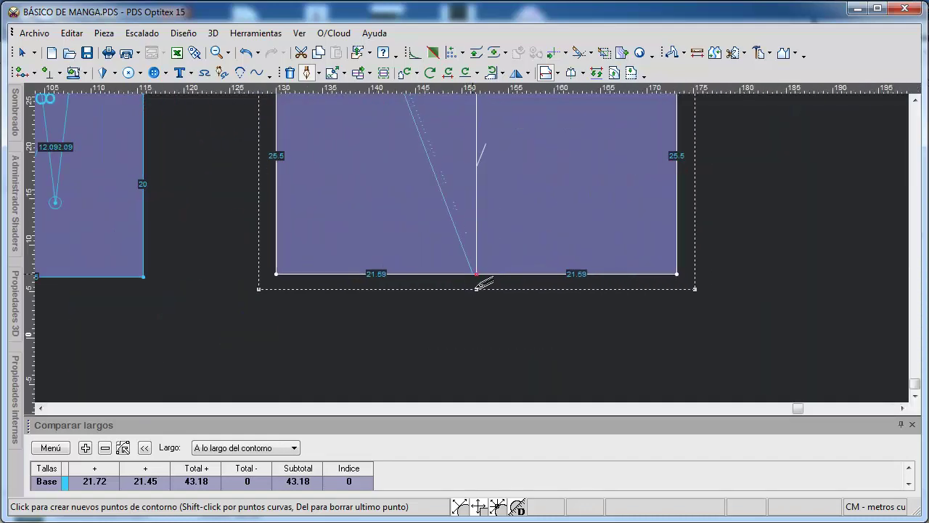
left_click(477, 275)
left_click(466, 275)
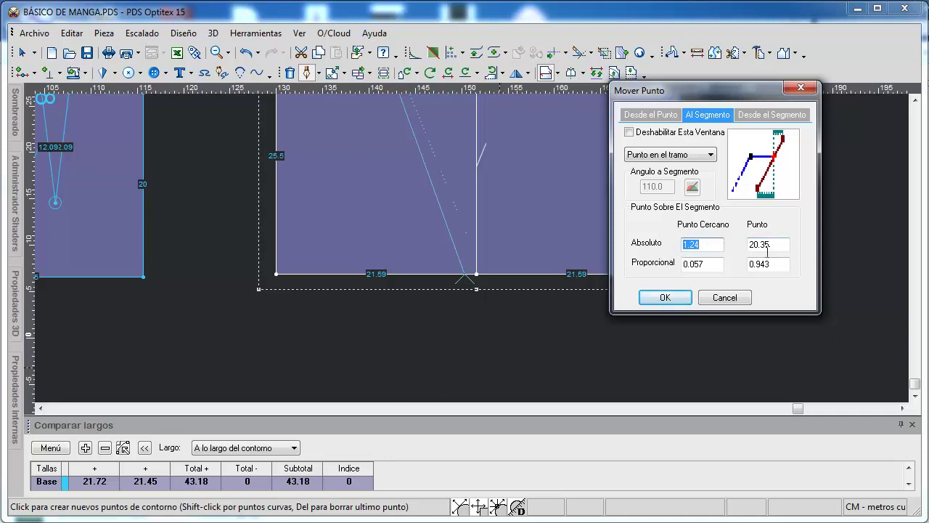
type("11")
left_click(665, 297)
left_click(494, 302)
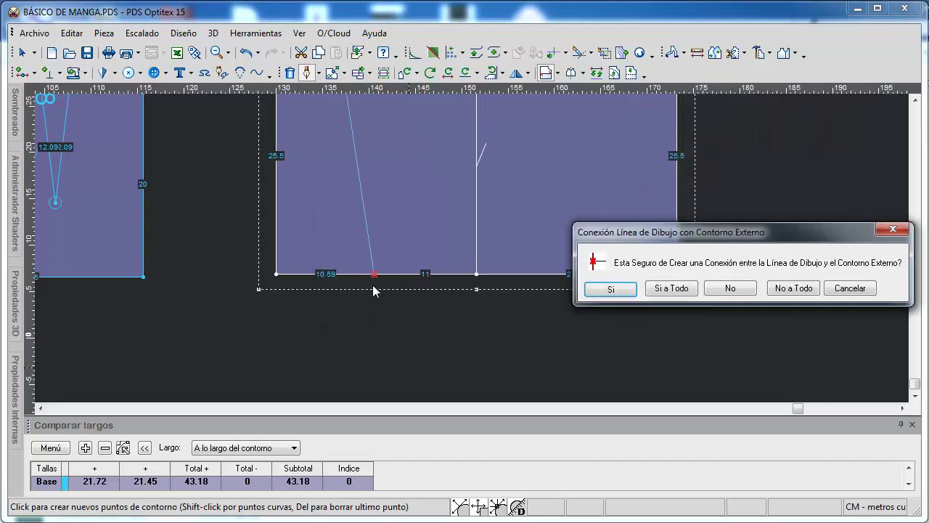
left_click(557, 289)
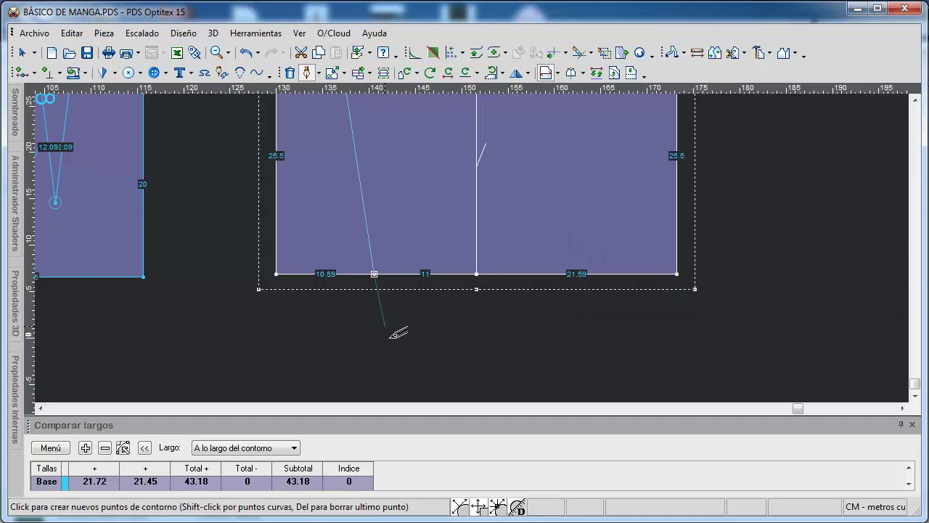
key("Escape")
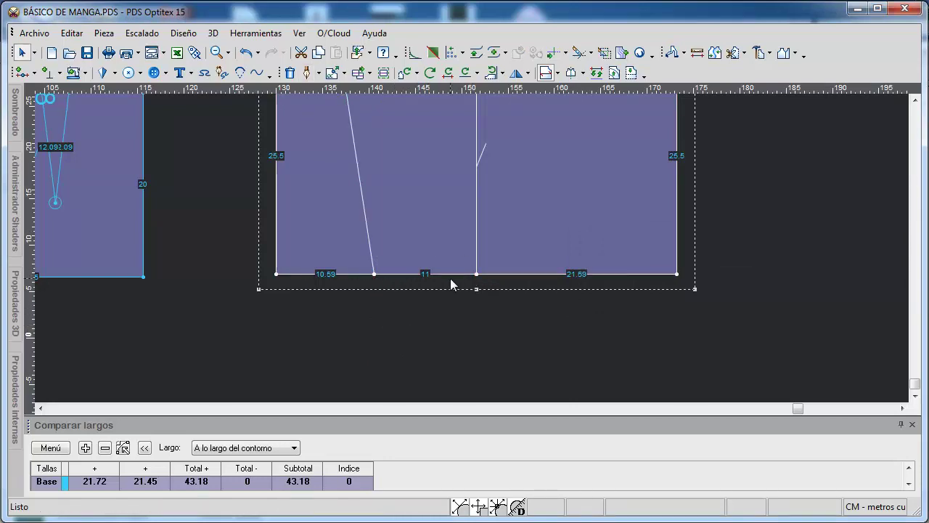
Step: Start another internal contour at the right diagonal's lower end on the cap line, connected to the existing point
scroll(472, 248, "down", 3)
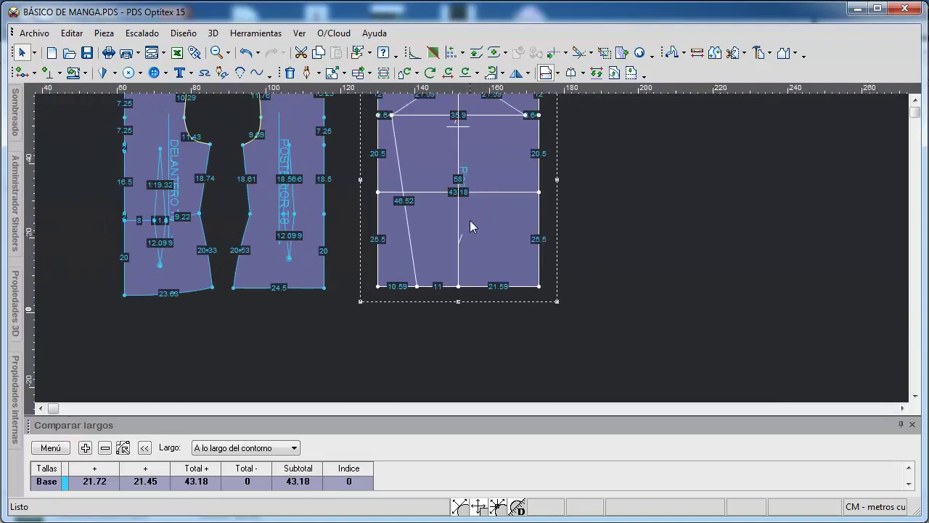
scroll(472, 247, "up", 1)
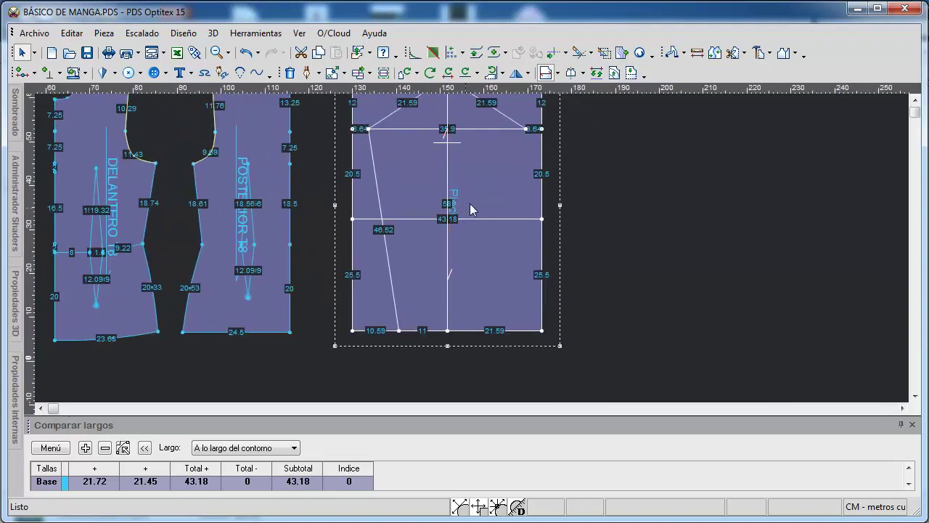
scroll(483, 255, "up", 2)
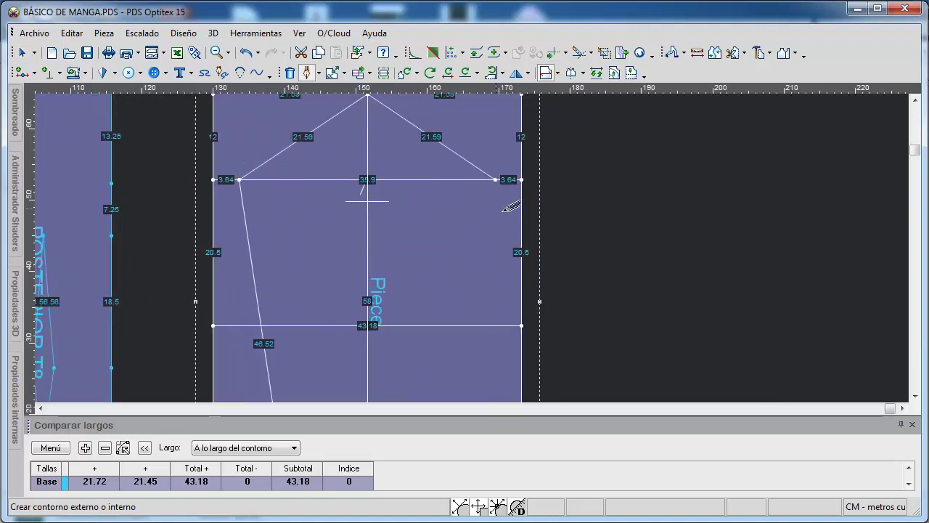
scroll(483, 256, "up", 1)
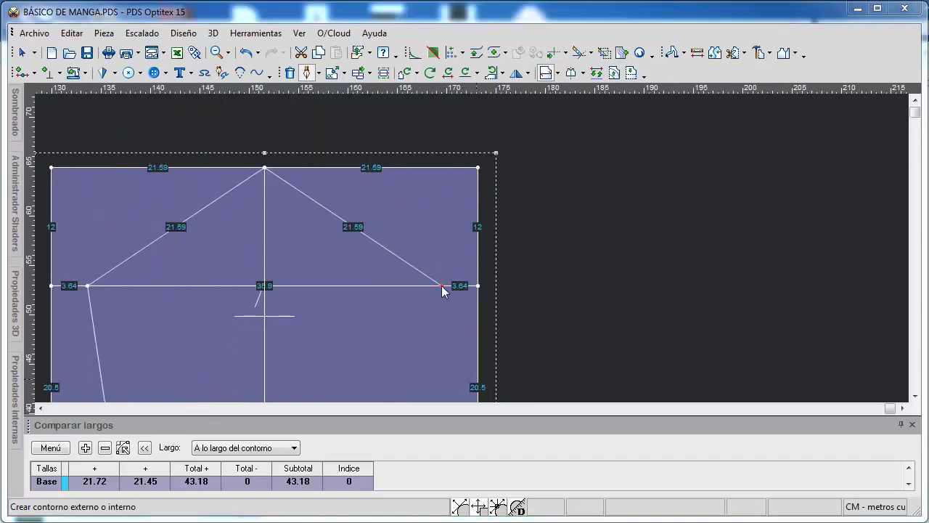
left_click(441, 288)
left_click(642, 284)
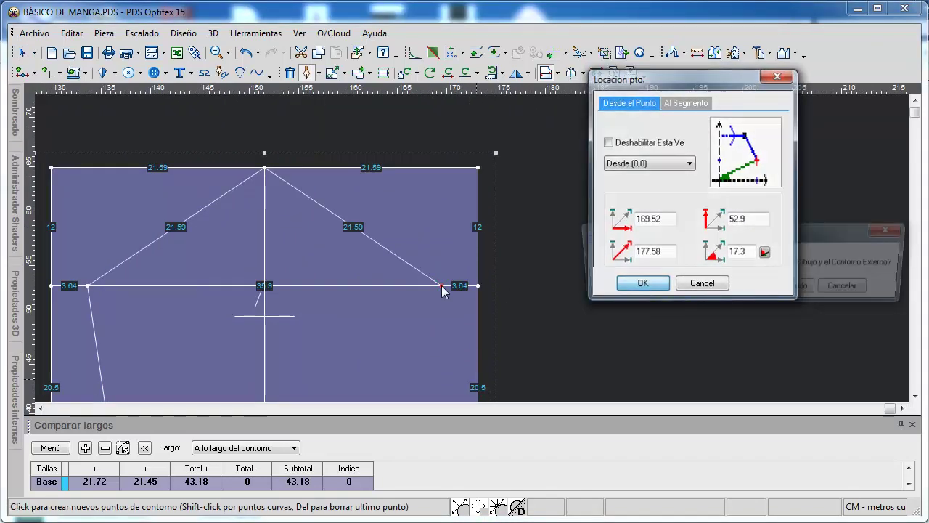
left_click(610, 289)
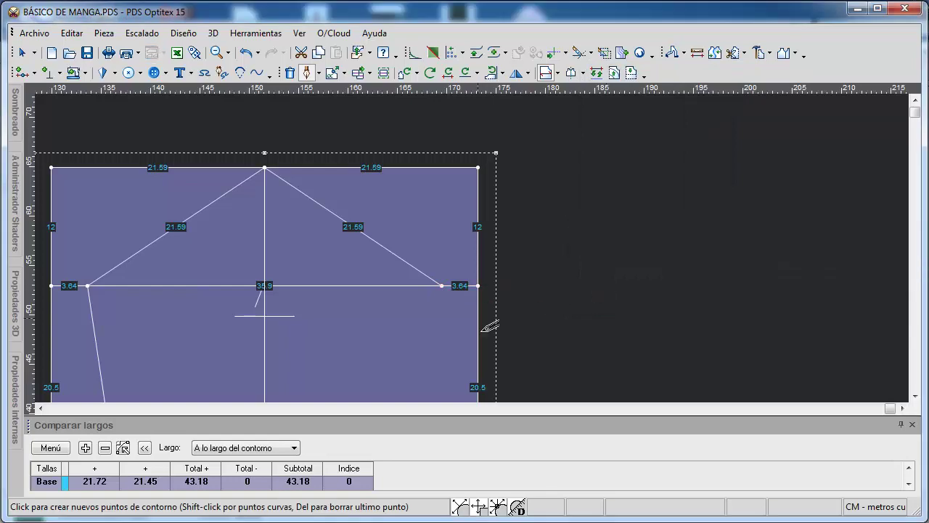
Step: End the right contour on the bottom edge, 11 cm right of its midpoint, with a connected point, and finish drawing
scroll(498, 321, "down", 2)
scroll(448, 330, "down", 3)
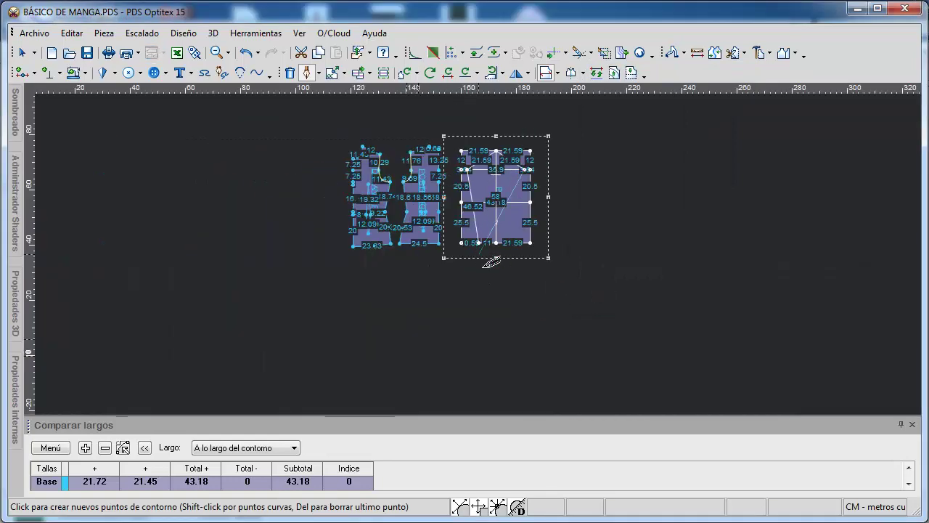
scroll(490, 260, "up", 1)
scroll(490, 254, "up", 3)
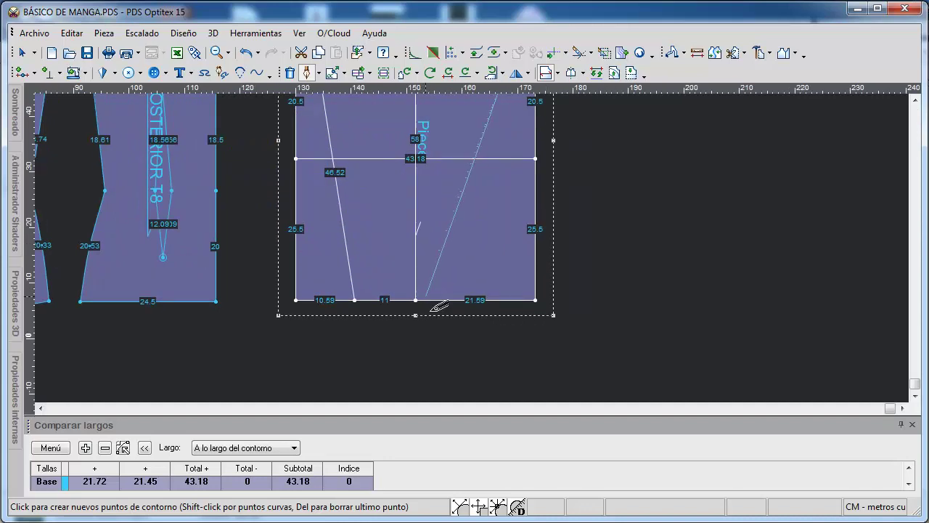
left_click(433, 308)
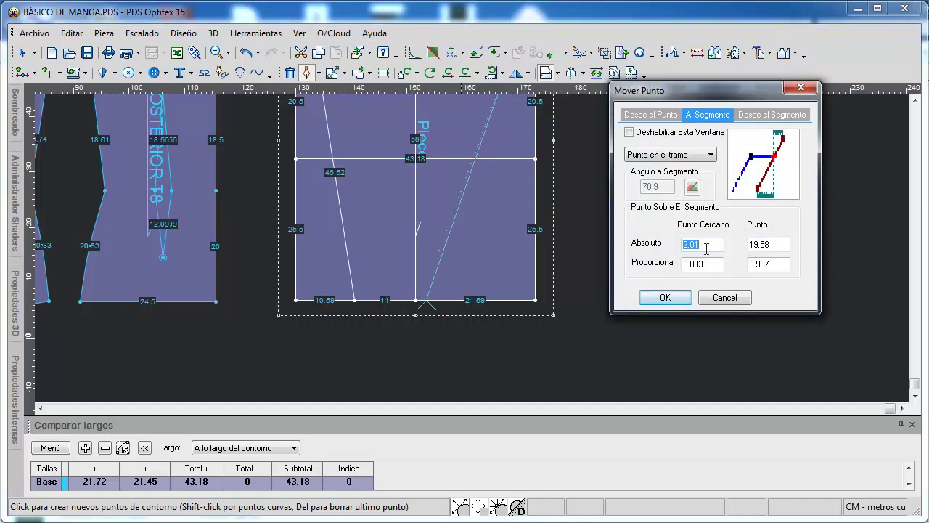
type("11")
left_click(665, 297)
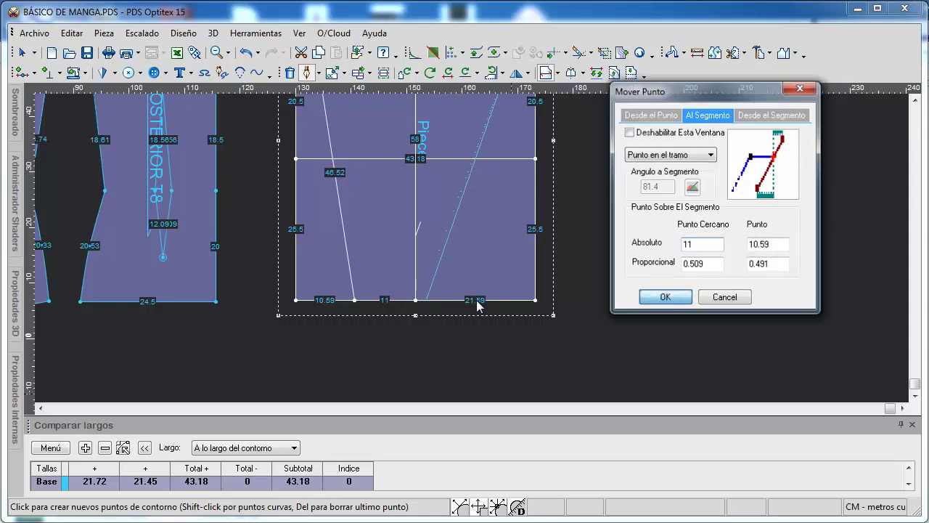
left_click(486, 302)
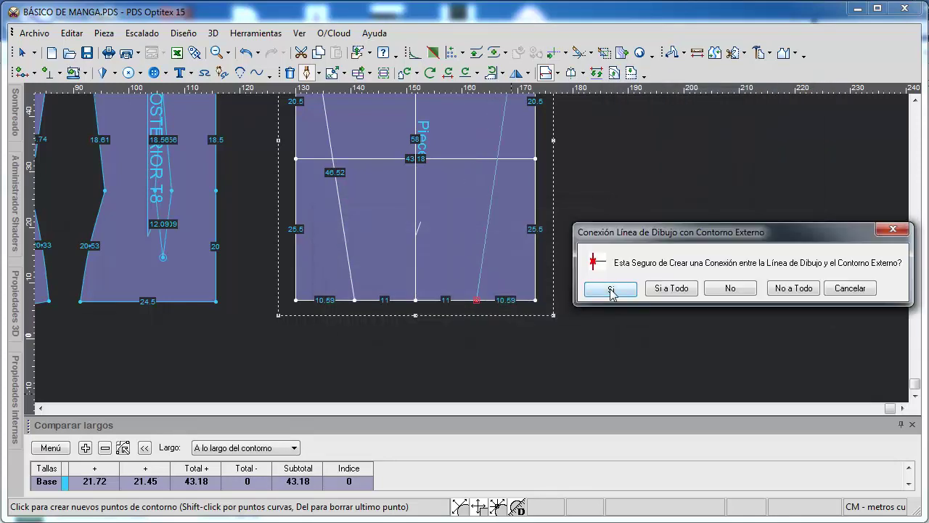
left_click(616, 289)
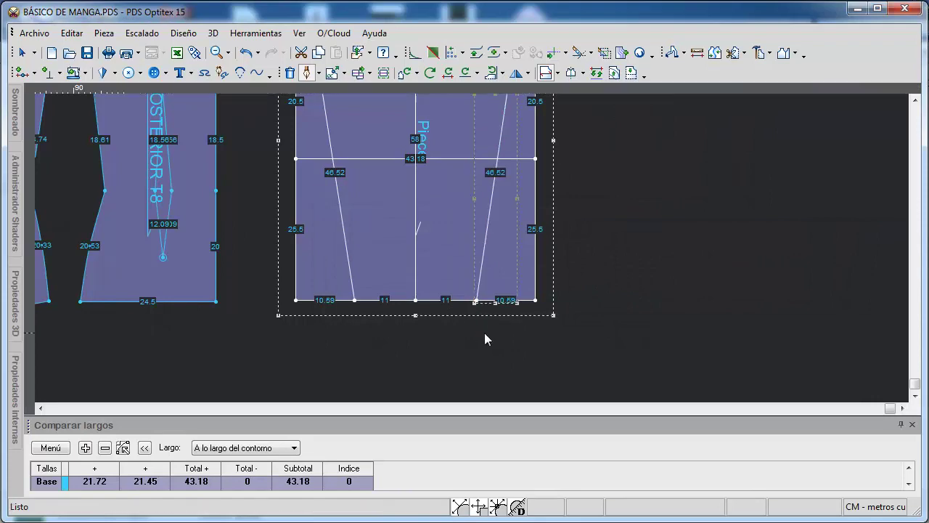
scroll(472, 253, "down", 2)
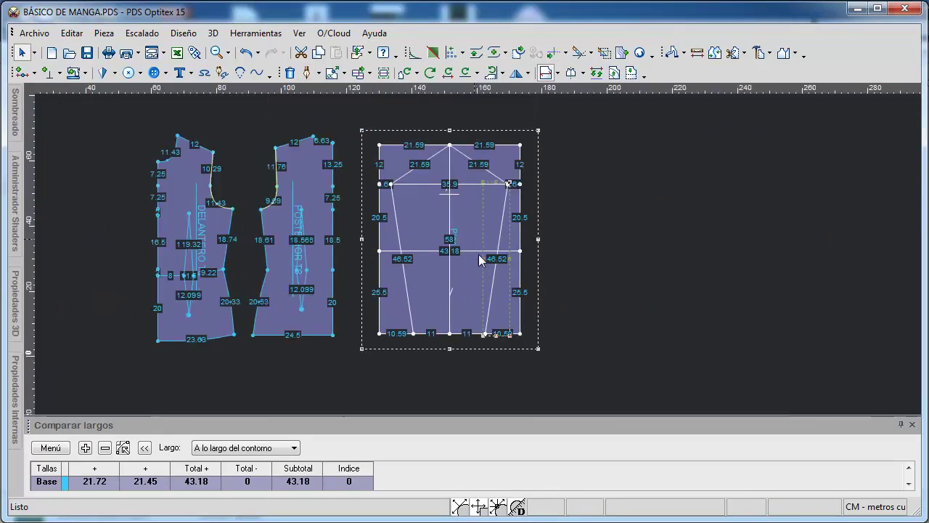
scroll(481, 259, "up", 2)
scroll(464, 243, "down", 1)
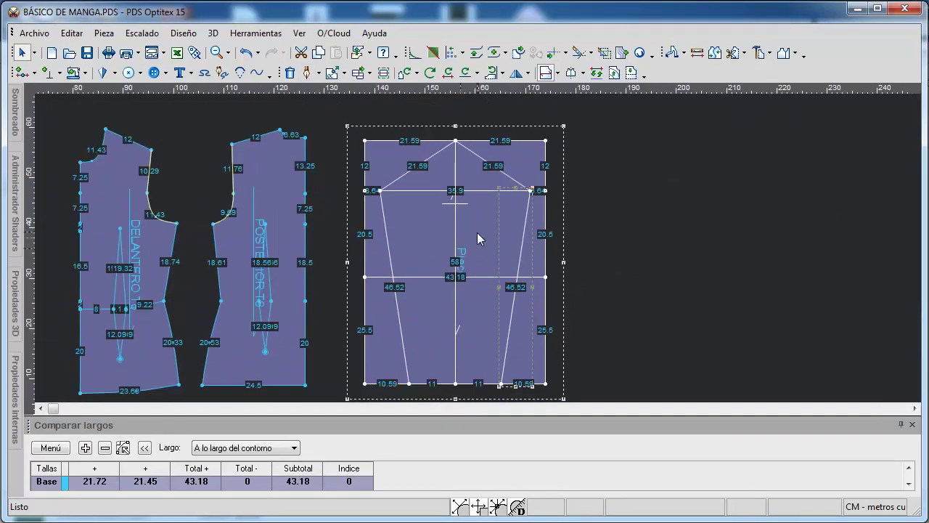
Step: Insert a graded curve point at the midpoint of the left cap diagonal, at proportion 0.500
scroll(472, 248, "up", 1)
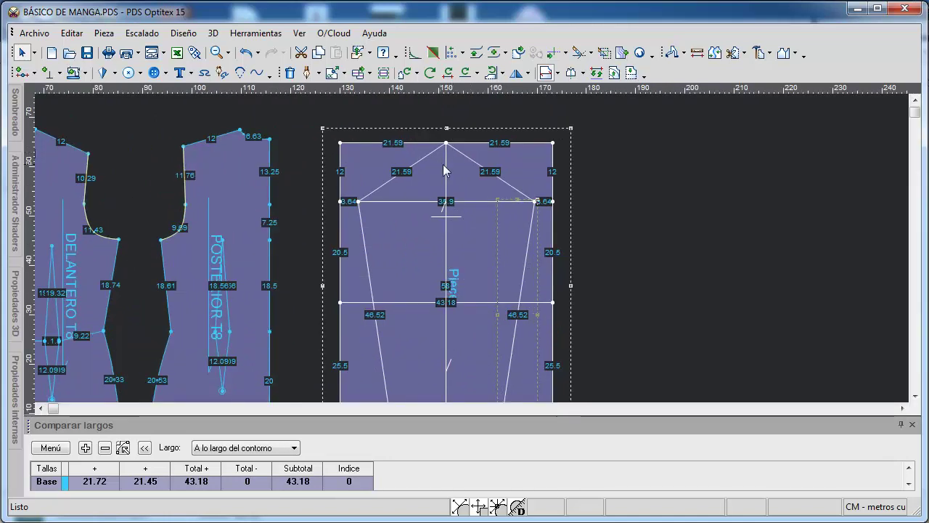
scroll(472, 248, "up", 3)
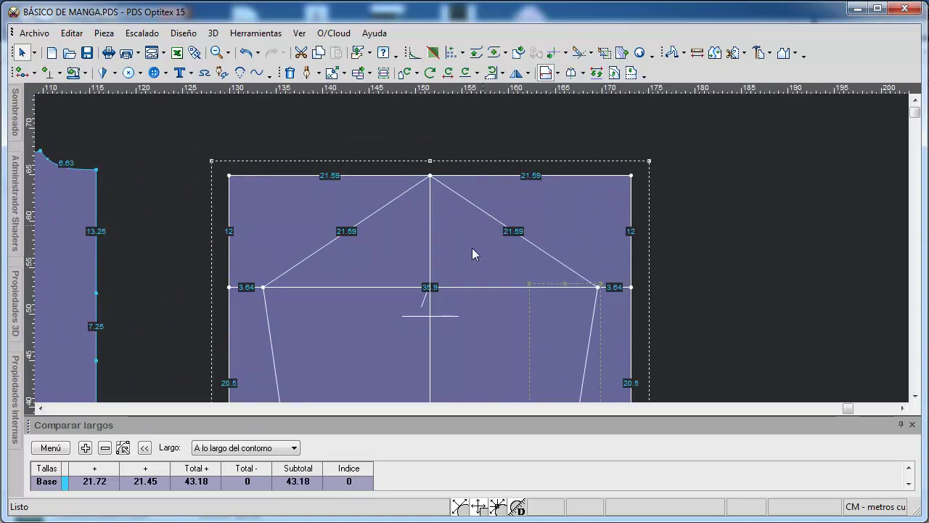
scroll(471, 252, "up", 1)
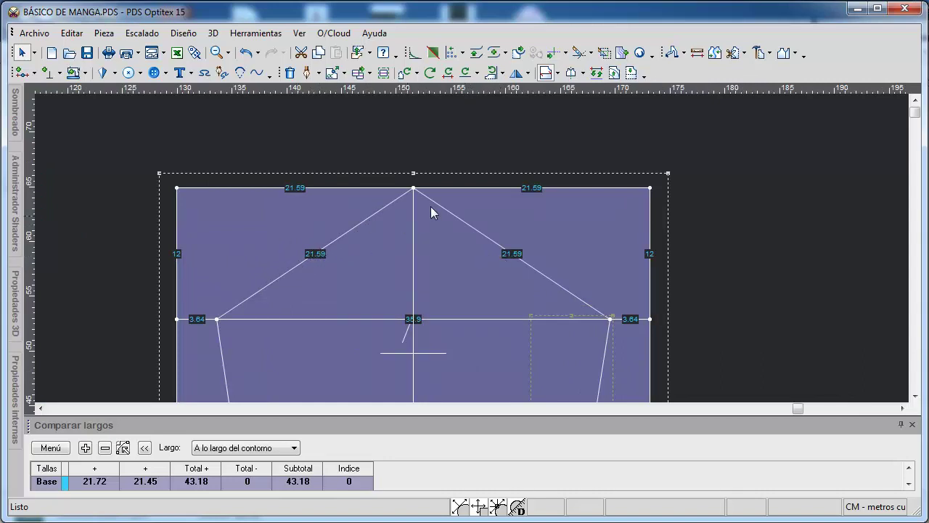
scroll(472, 248, "up", 2)
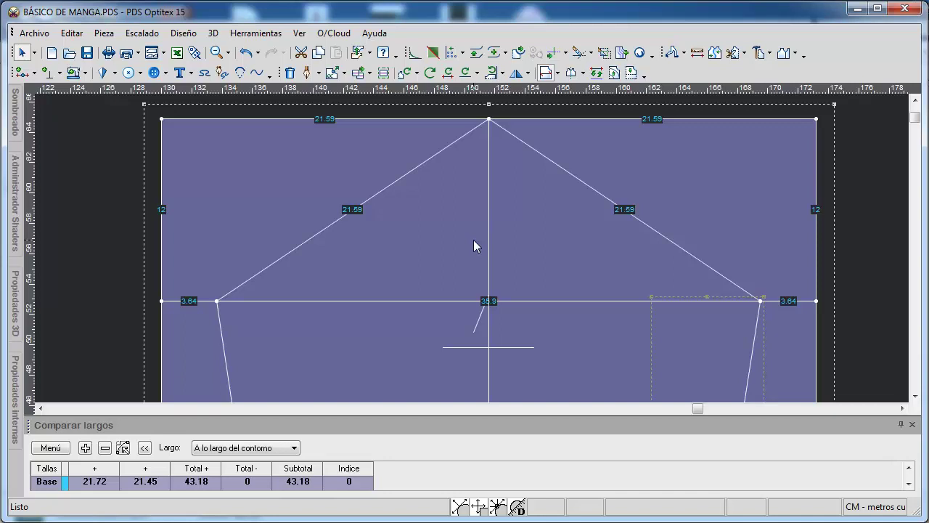
key("i")
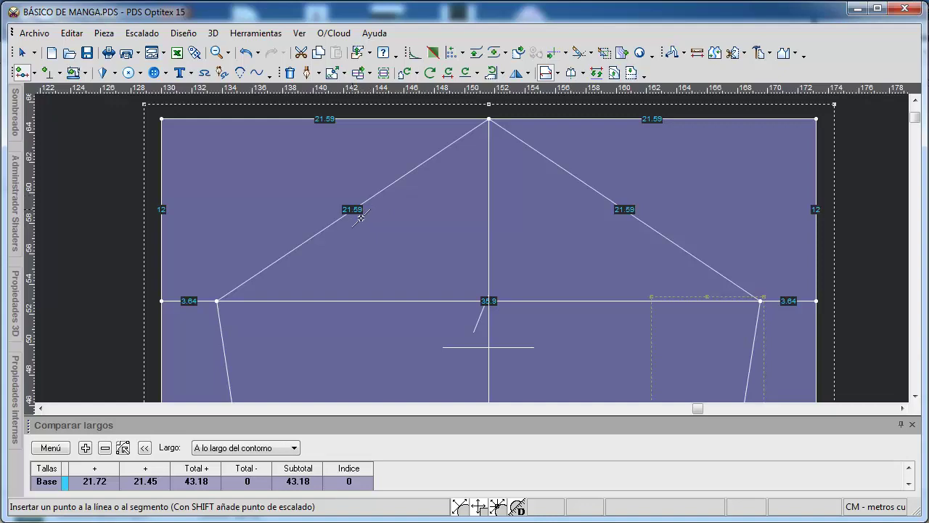
left_click(359, 218)
left_click_drag(145, 96, 740, 90)
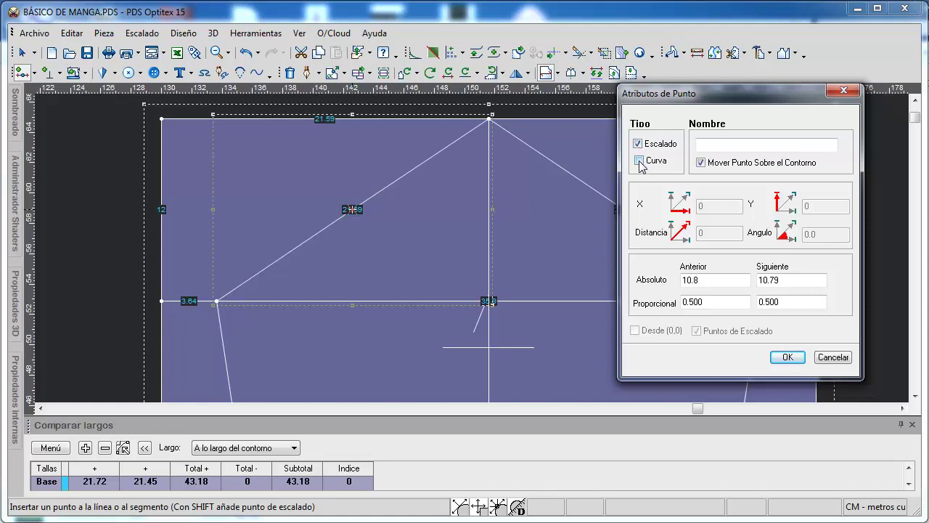
left_click(639, 161)
left_click(788, 356)
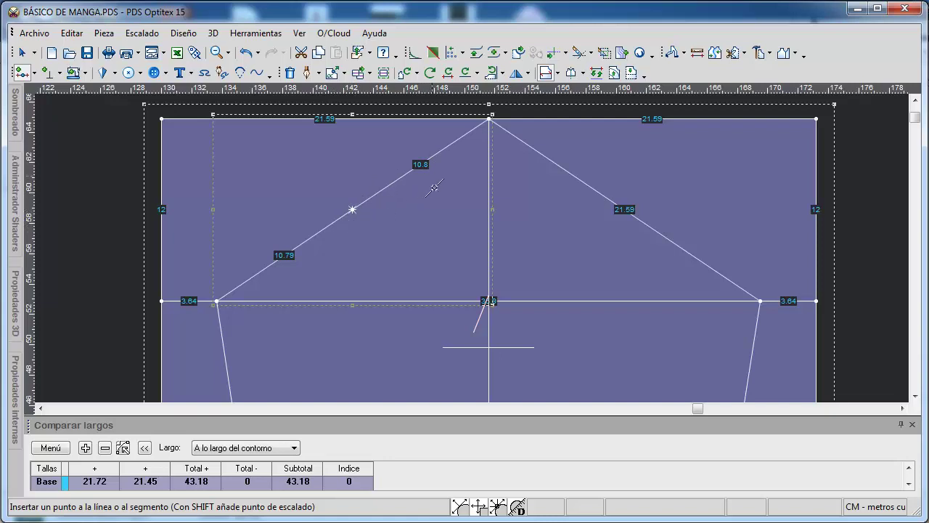
Step: Insert a graded curve point on the right cap diagonal at proportion 0.50 and finish inserting points
left_click(625, 217)
left_click_drag(683, 302, 725, 294)
type("0.50")
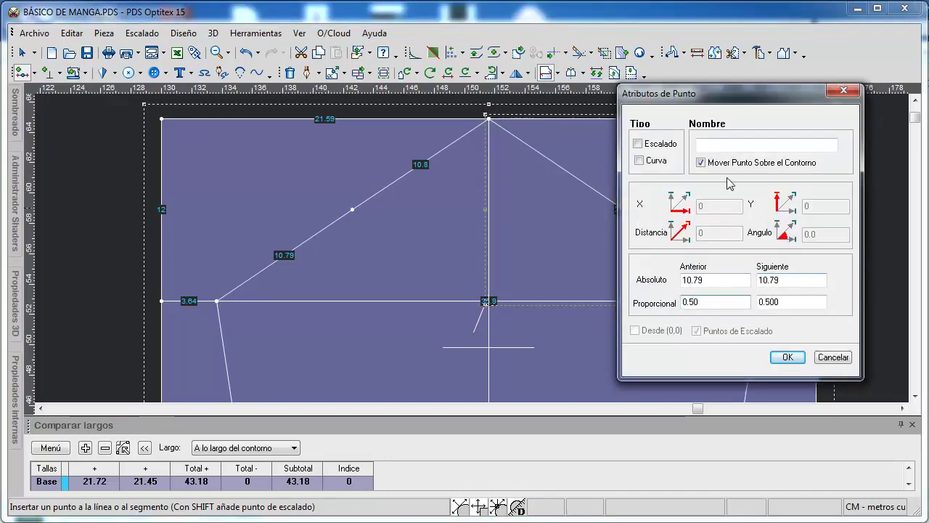
left_click(638, 144)
left_click(640, 161)
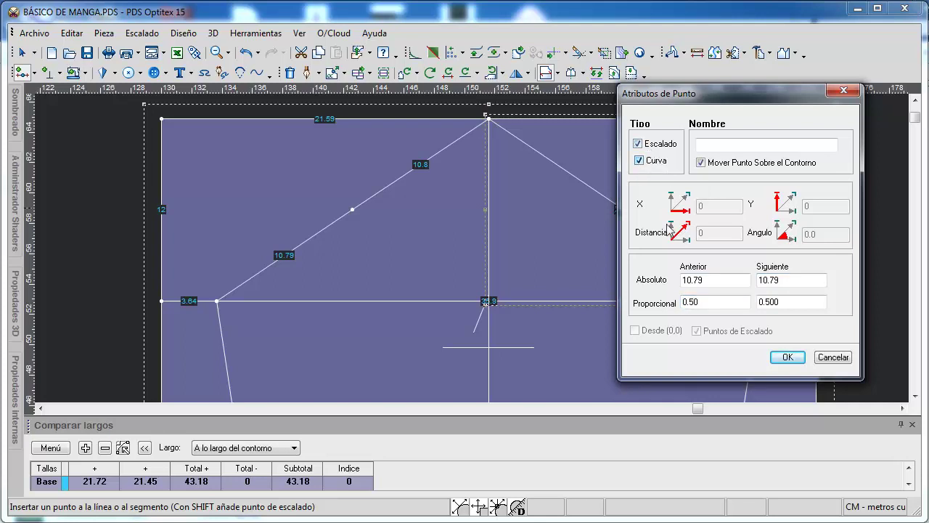
left_click(788, 357)
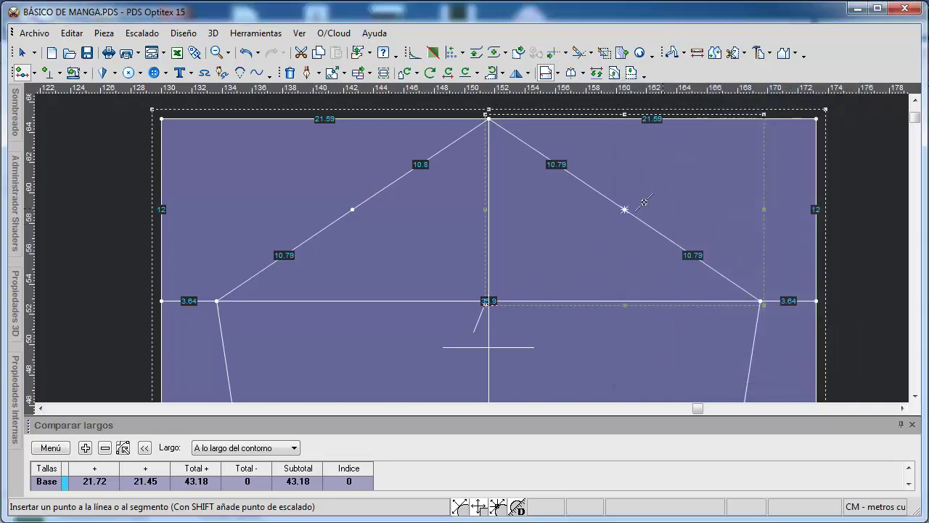
key("Escape")
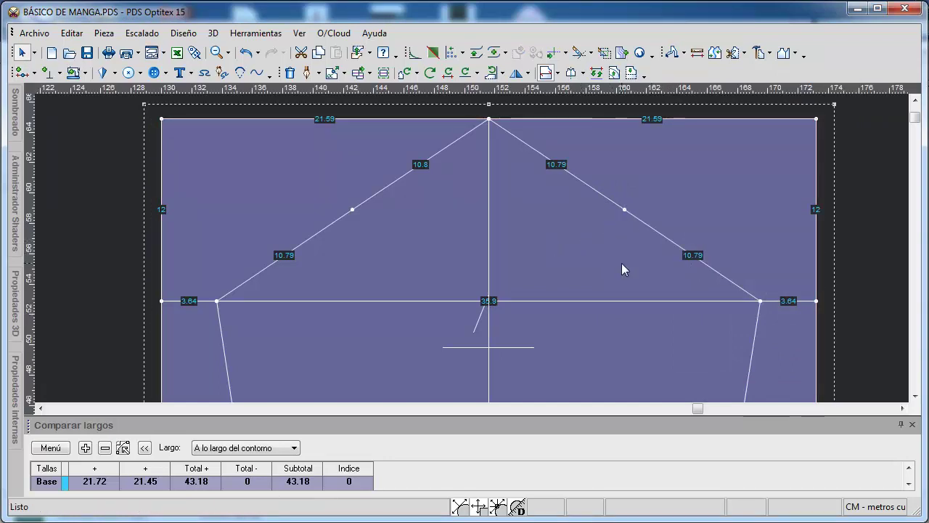
Step: Move the POSTERIOR T8 piece to the far side of the sleeve piece, so the sleeve lies between front and back
scroll(419, 230, "up", 1)
scroll(455, 249, "down", 2)
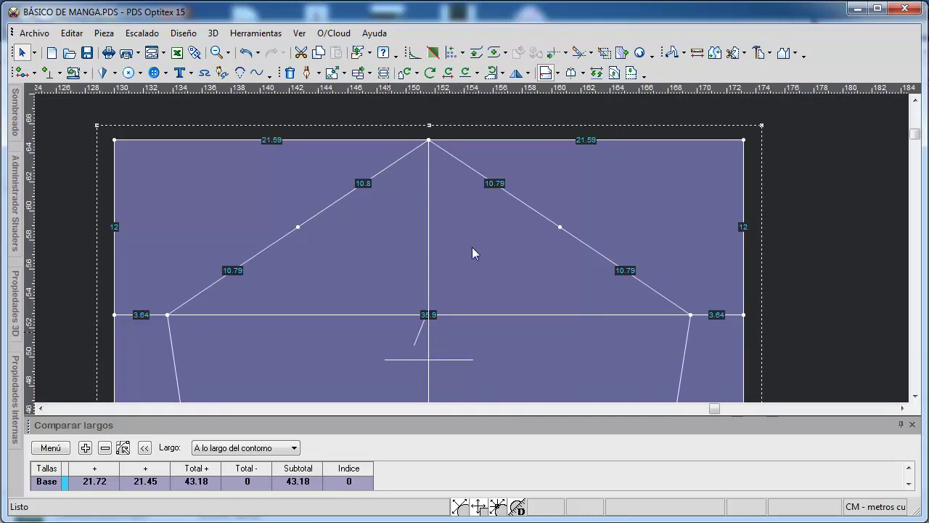
scroll(472, 250, "down", 4)
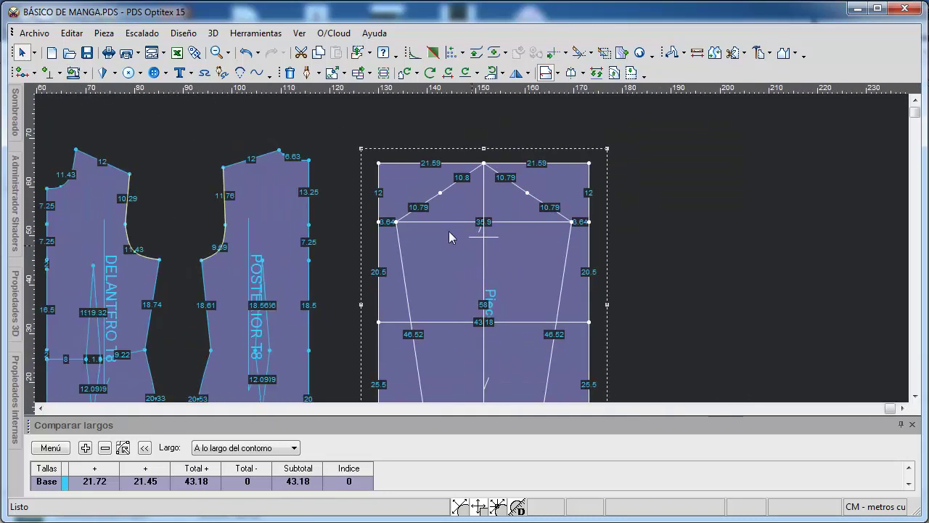
key("space")
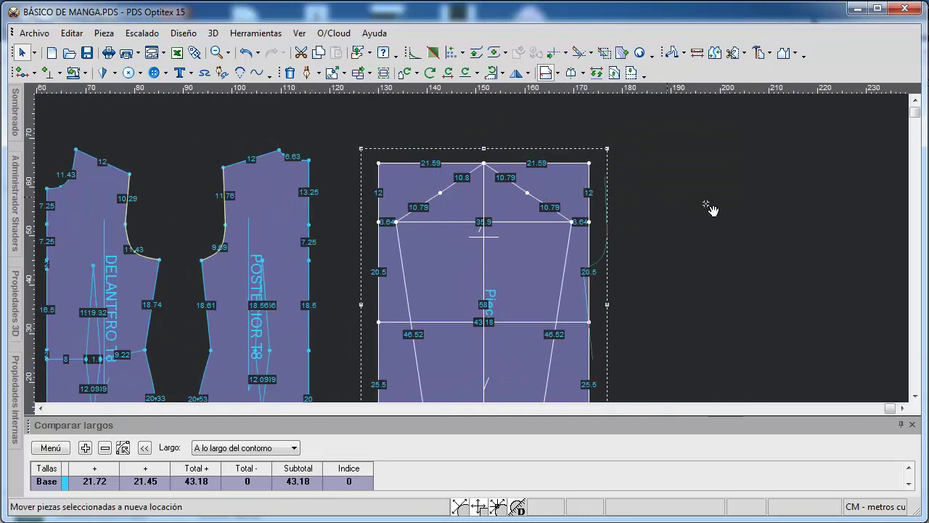
left_click_drag(707, 204, 706, 204)
left_click_drag(245, 202, 501, 190)
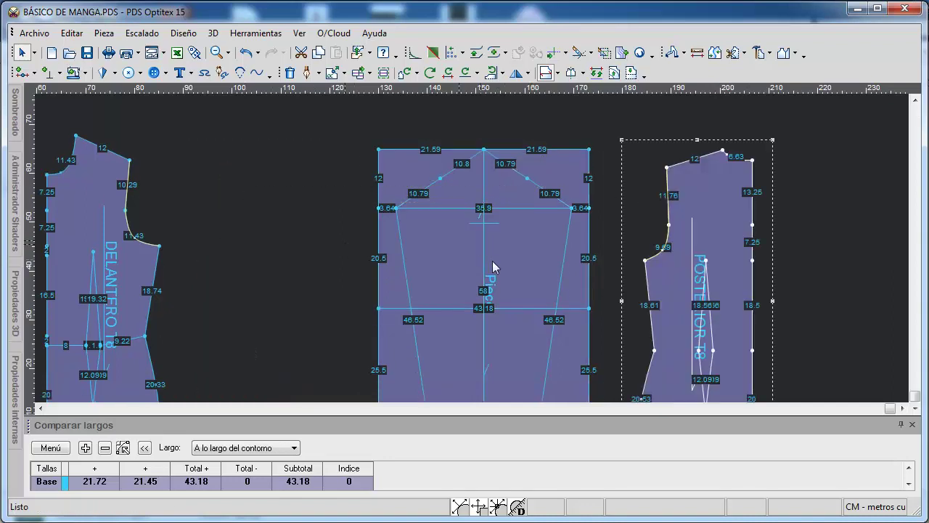
scroll(493, 267, "down", 3)
Step: Hide the segment length labels on the contours and internal lines of all pieces
left_click(571, 241)
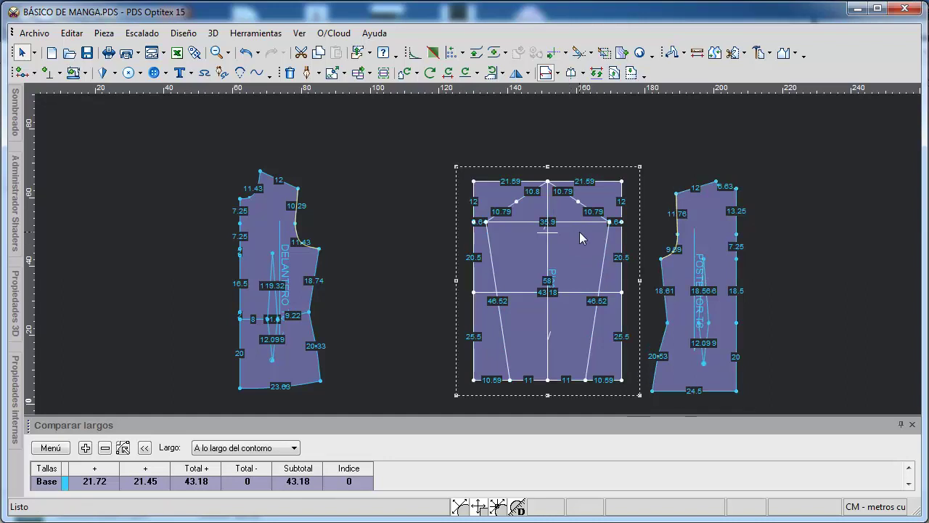
key("F11")
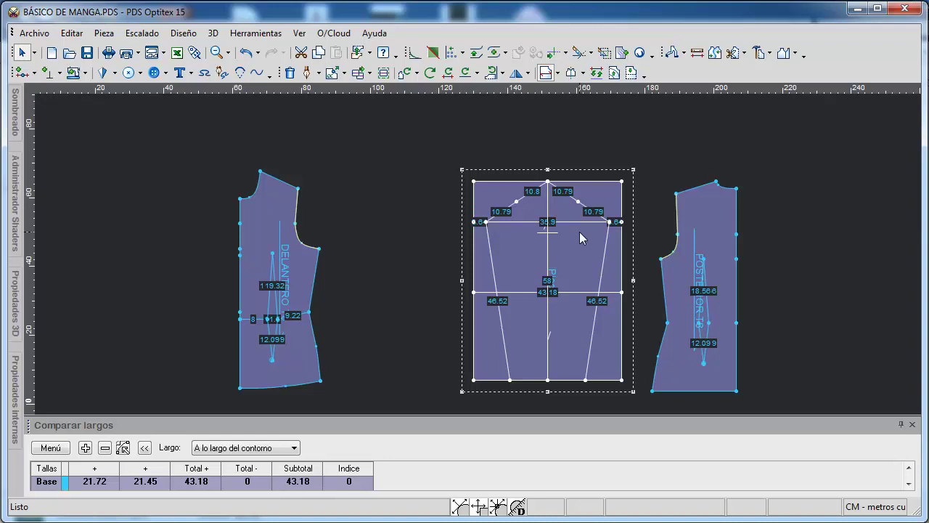
key("F11")
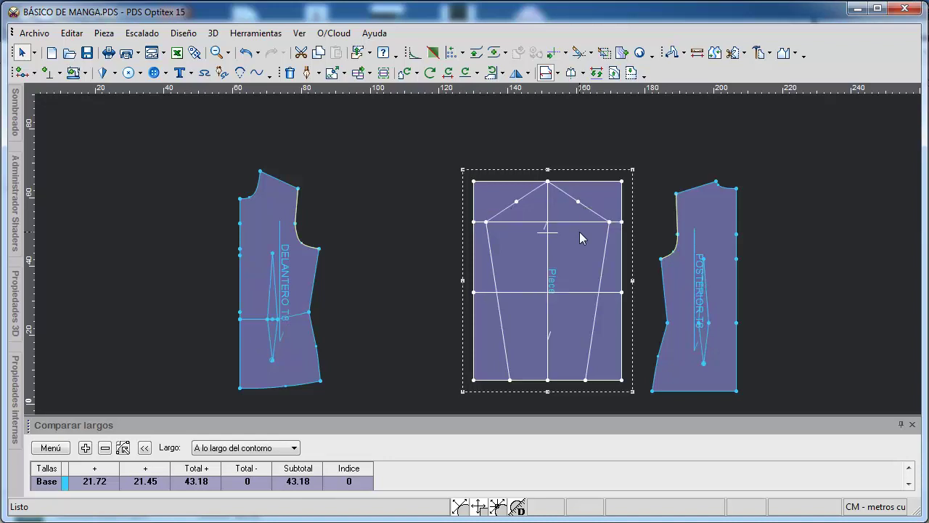
Step: Move the sleeve piece closer to the DELANTERO T8 piece, and the POSTERIOR T8 piece closer to the sleeve
left_click_drag(495, 248, 380, 249)
left_click_drag(706, 216, 601, 219)
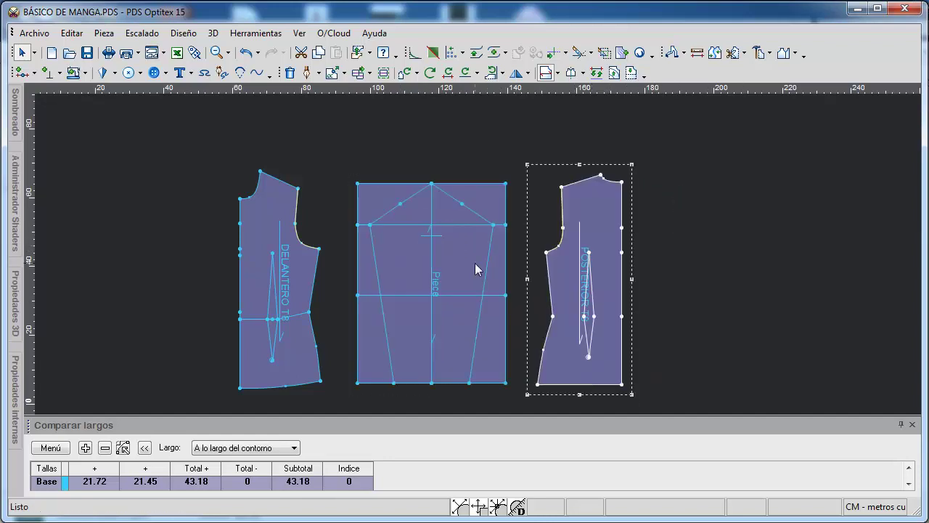
Step: Start an arc on the sleeve's left cap diagonal, from its existing midpoint to the cap's apex point
scroll(472, 254, "up", 1)
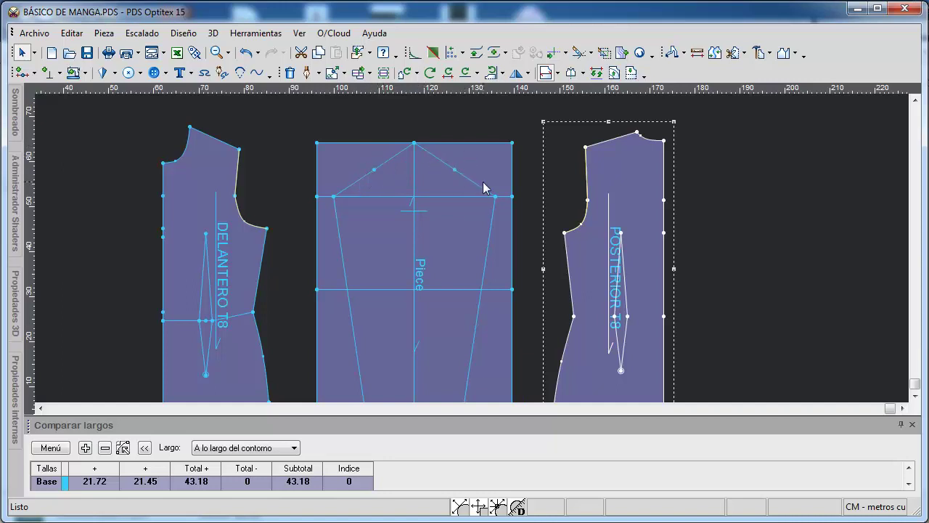
left_click(431, 186)
scroll(476, 252, "up", 2)
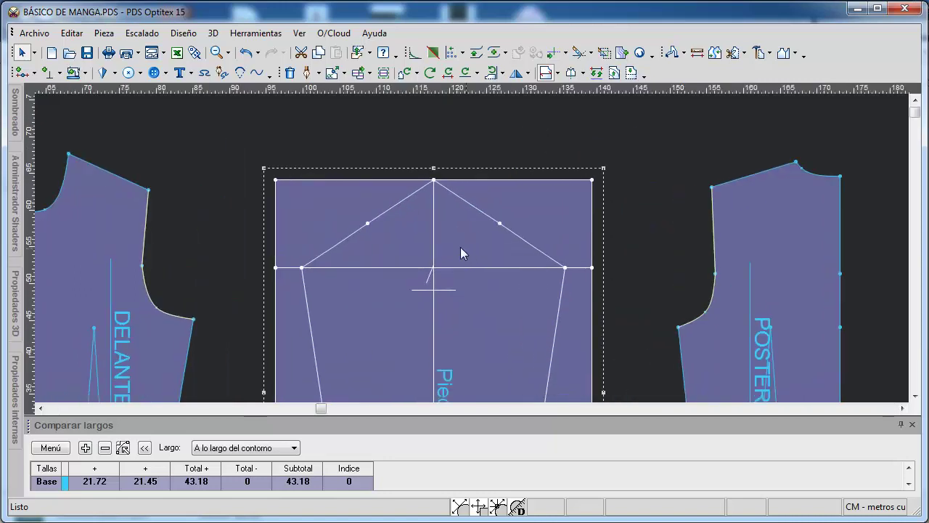
scroll(470, 252, "up", 1)
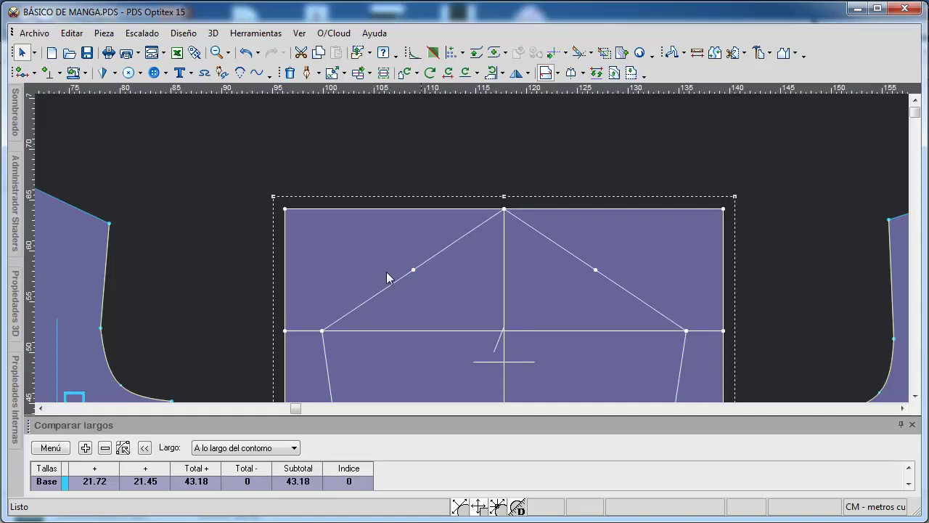
left_click(451, 245)
key("a")
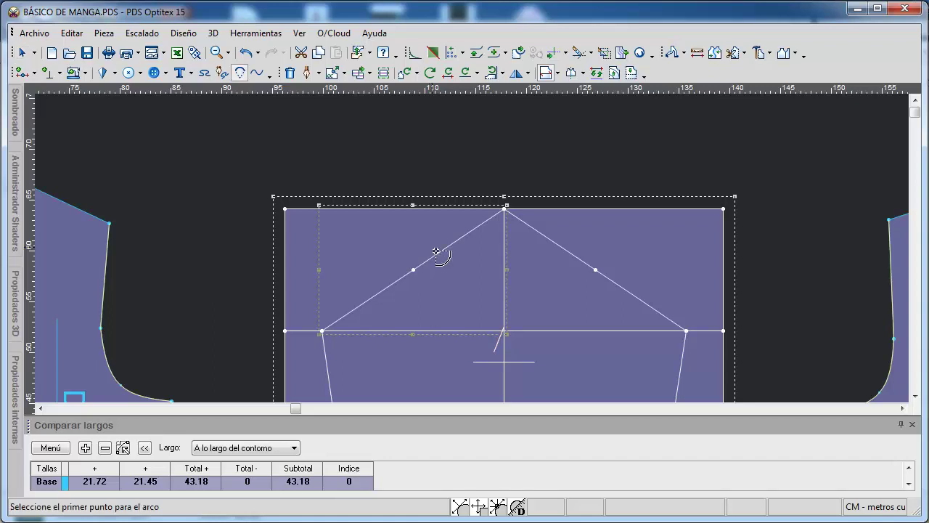
scroll(472, 259, "up", 1)
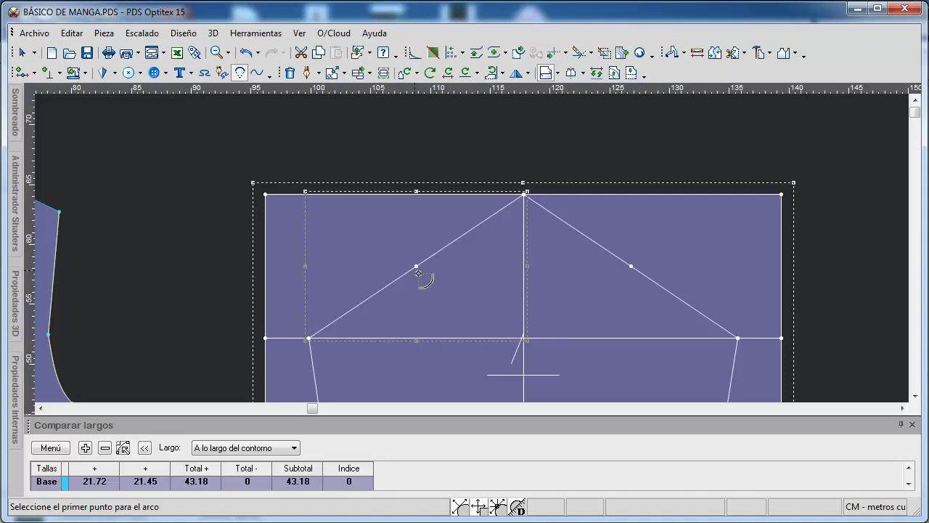
left_click(416, 266)
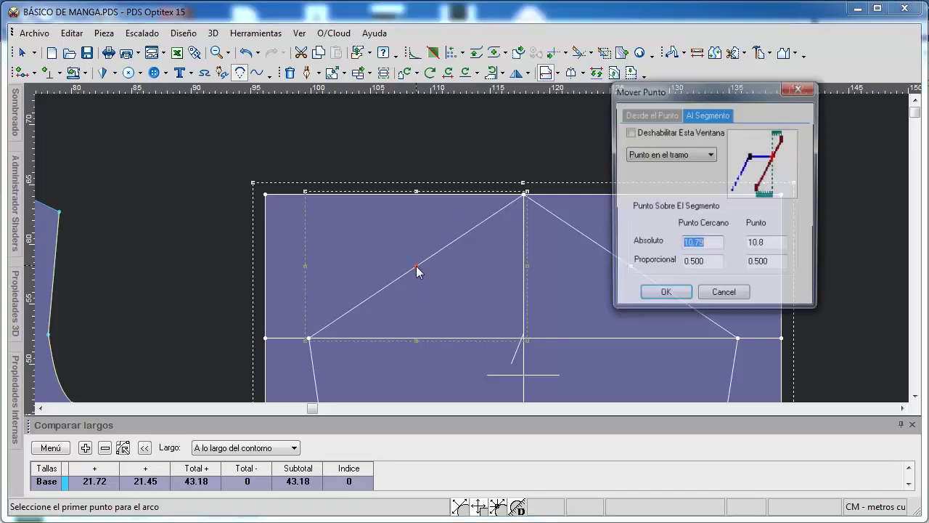
left_click(659, 292)
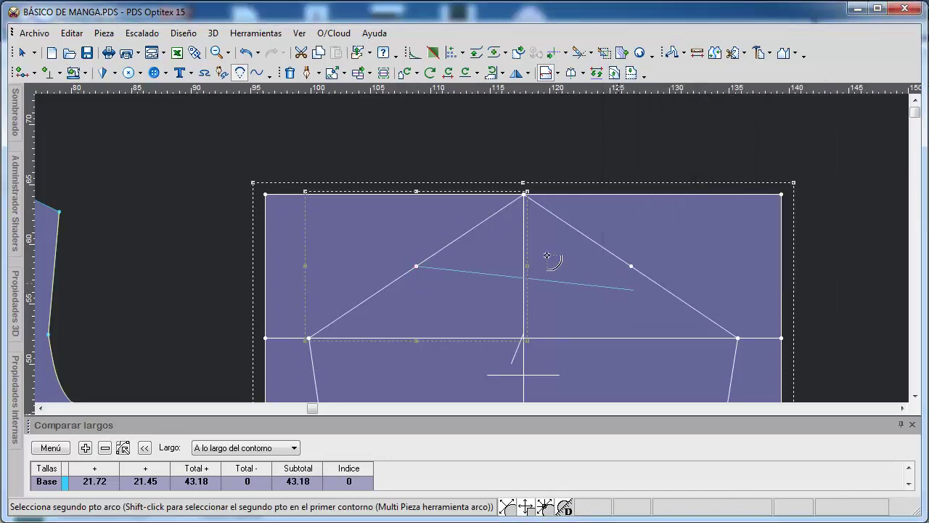
left_click(524, 194)
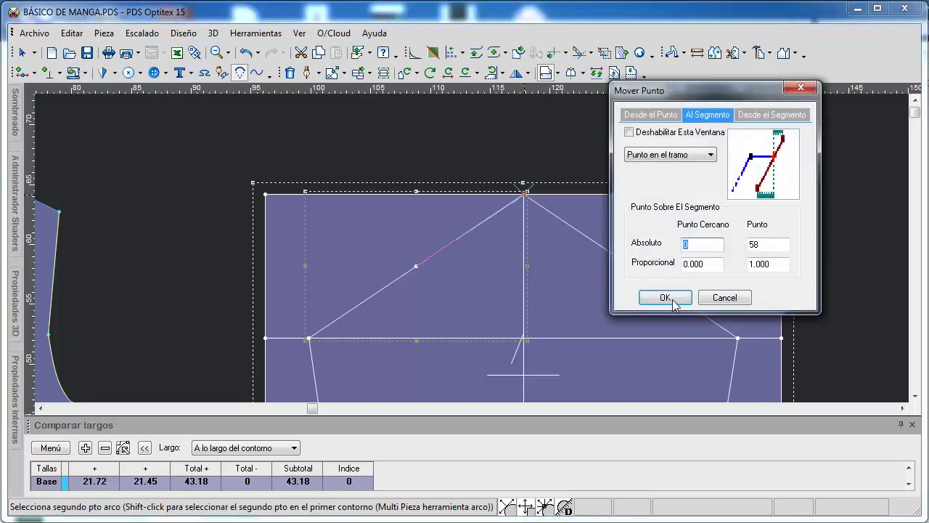
left_click(663, 293)
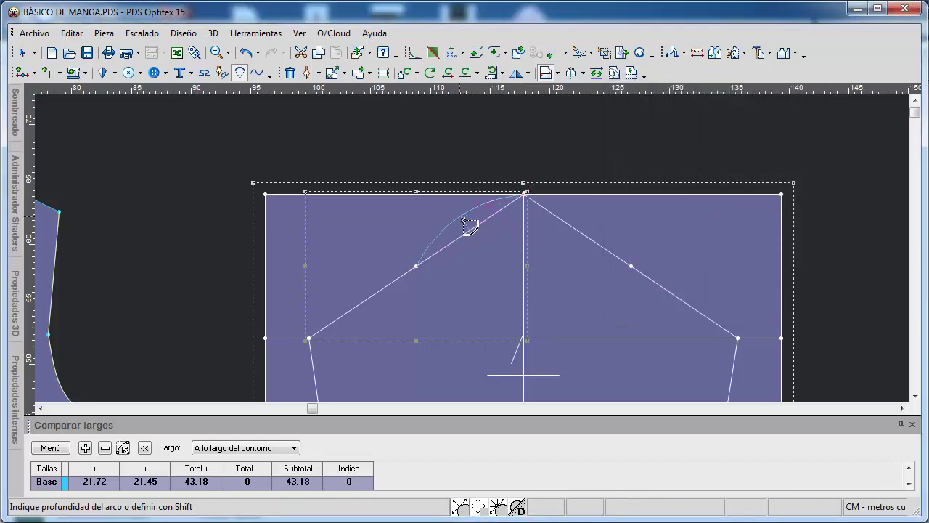
Step: Bulge the arc outward with a distance of 1 cm and a single intermediate point, changing the existing contour
left_click(463, 222)
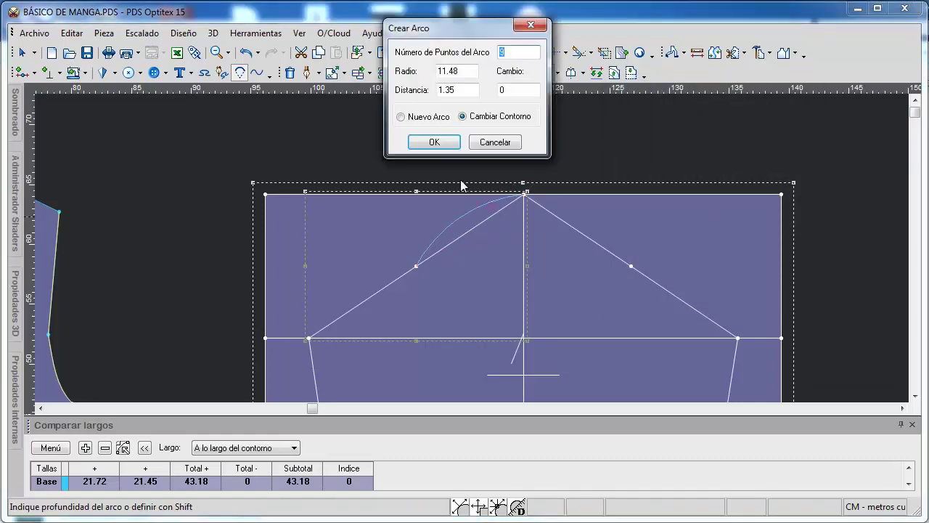
double_click(467, 93)
type("1")
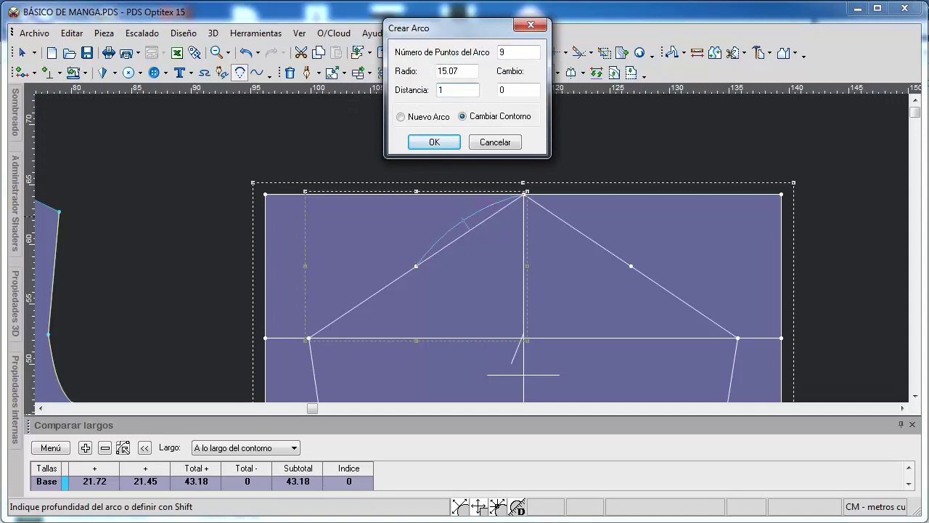
double_click(506, 53)
left_click(434, 142)
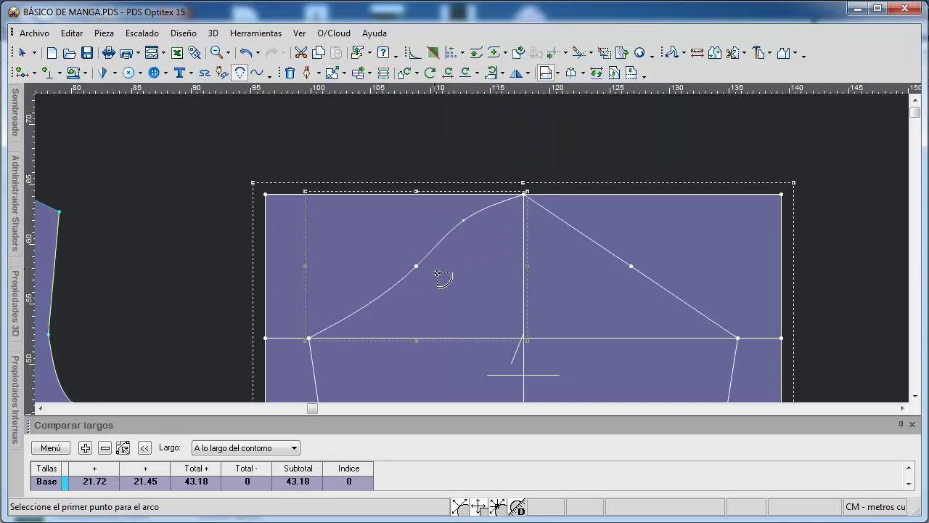
Step: Curve the lower half of the sleeve's left cap line inward with a 1 cm arc and one intermediate point, changing the existing contour
left_click(310, 340)
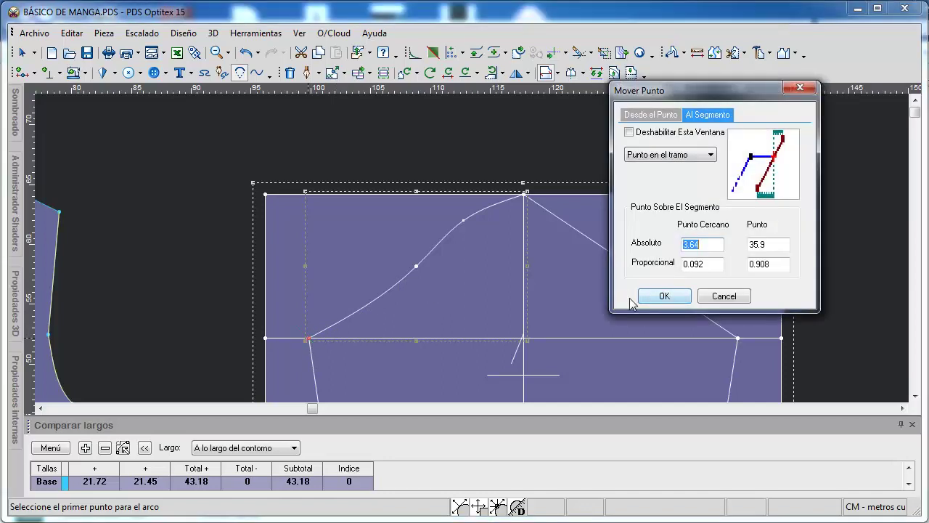
left_click(664, 297)
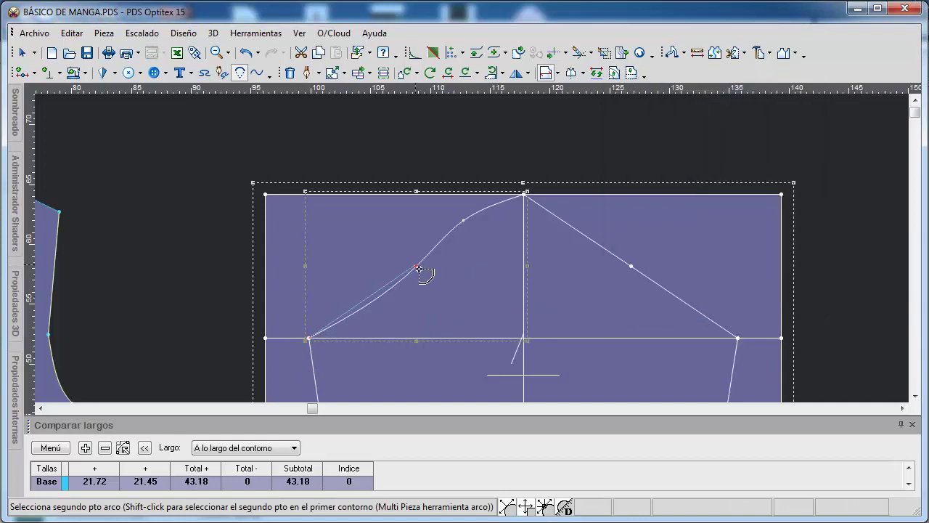
left_click(417, 269)
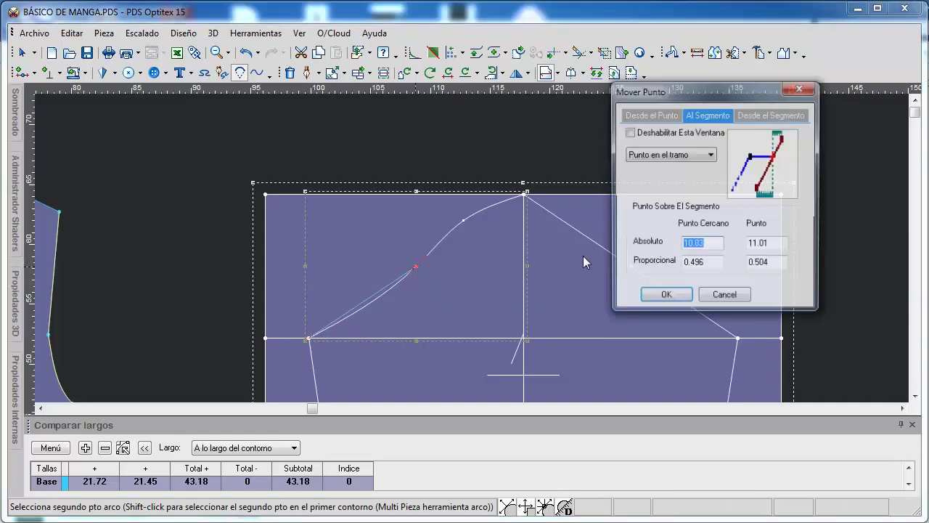
left_click(664, 297)
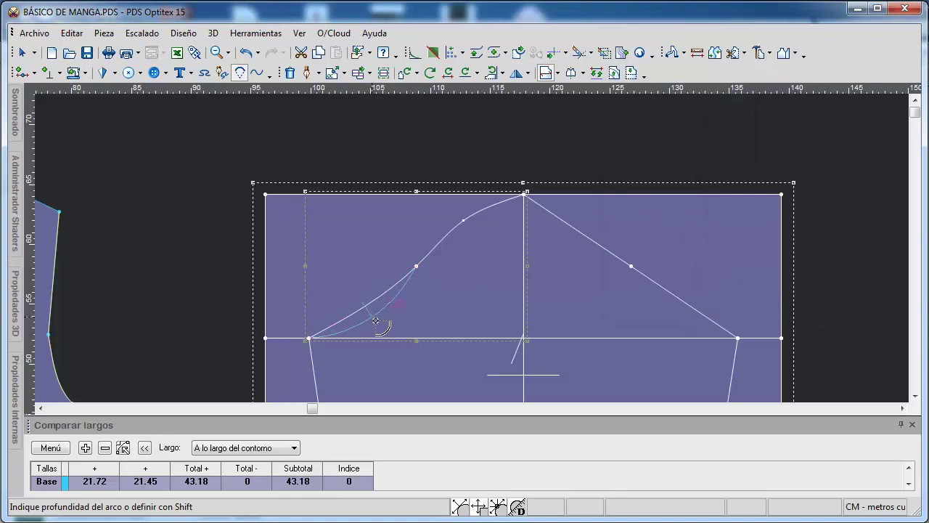
left_click(374, 319)
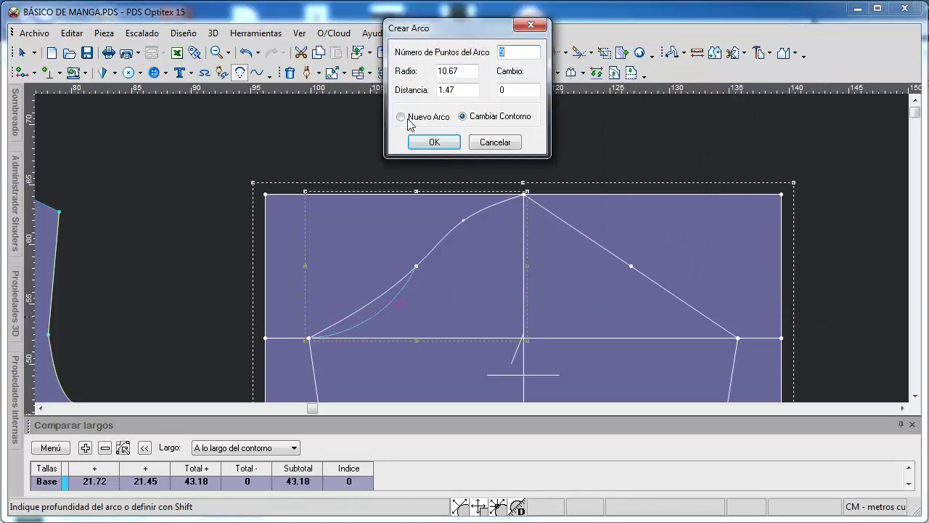
left_click_drag(469, 95, 407, 98)
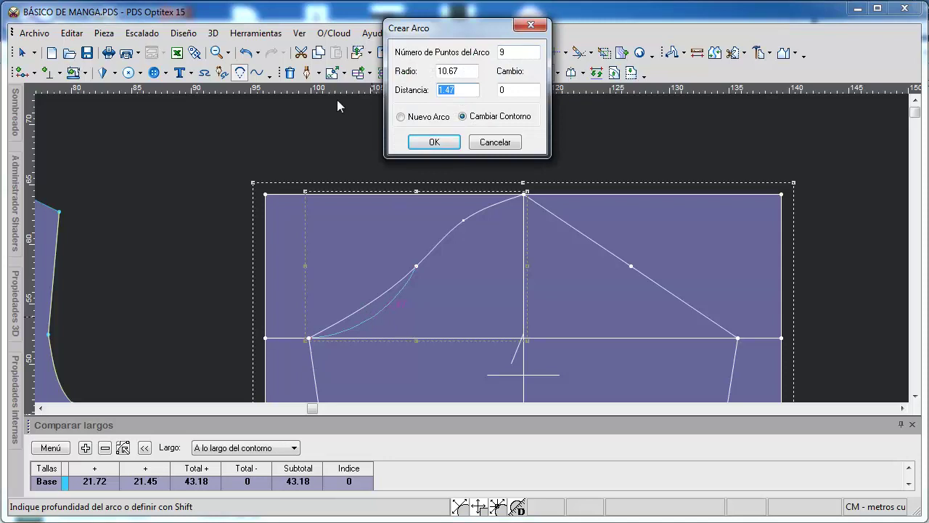
type("1")
left_click_drag(527, 55, 383, 55)
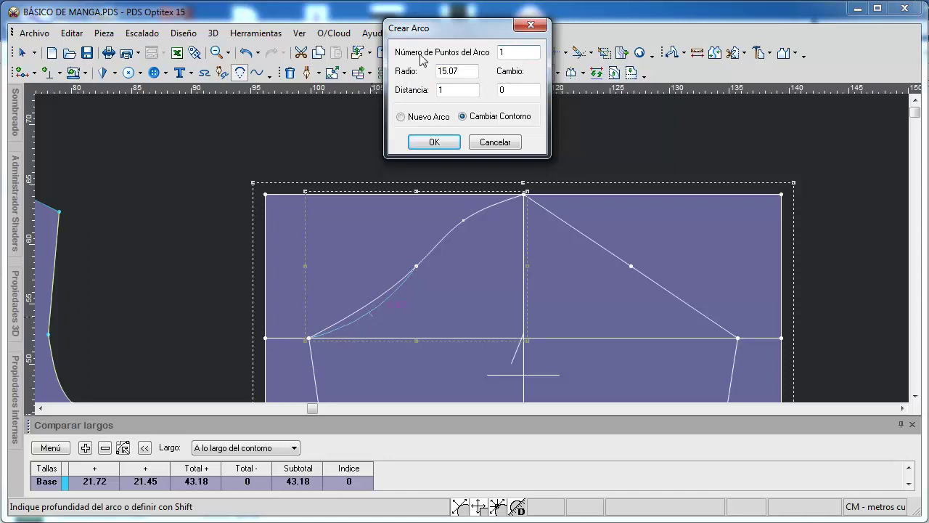
left_click(434, 142)
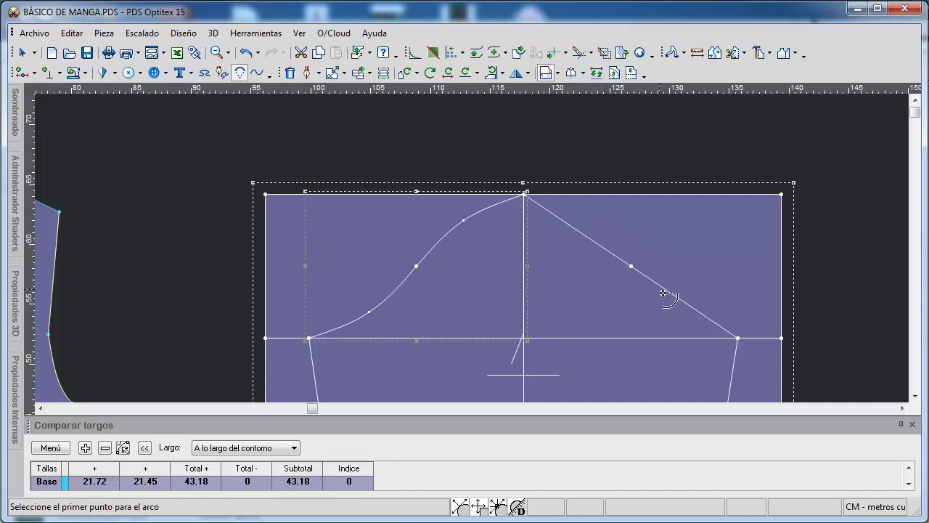
Step: Start an arc on the sleeve's right cap diagonal, from the cap's apex to the diagonal's existing midpoint
middle_click_drag(678, 292, 435, 227)
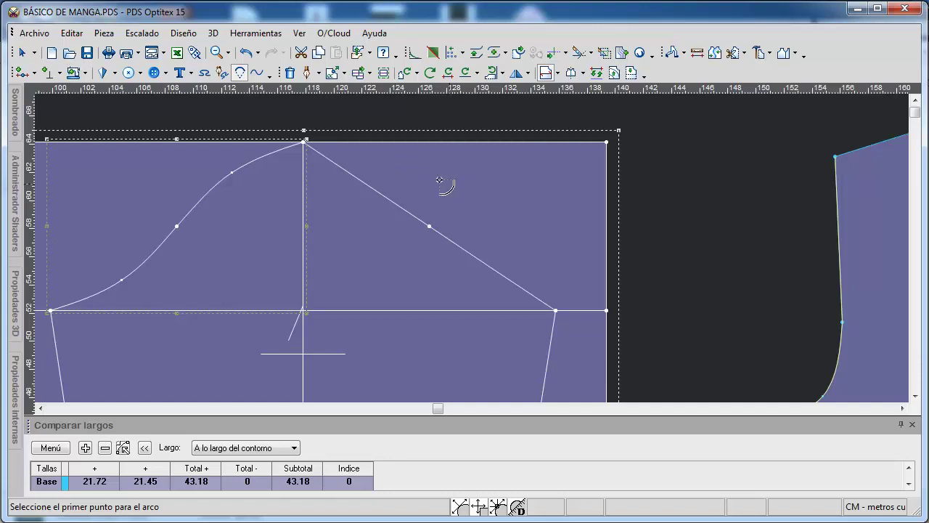
key("Escape")
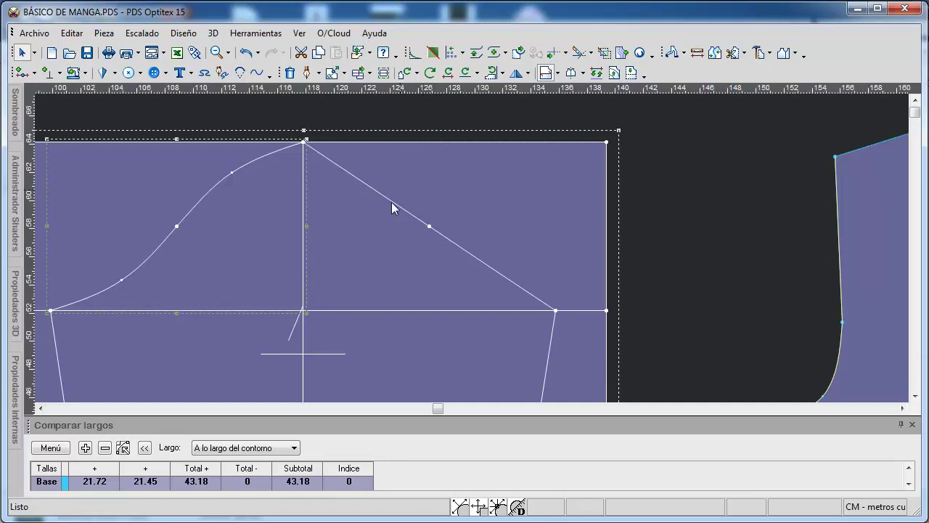
left_click(391, 203)
key("a")
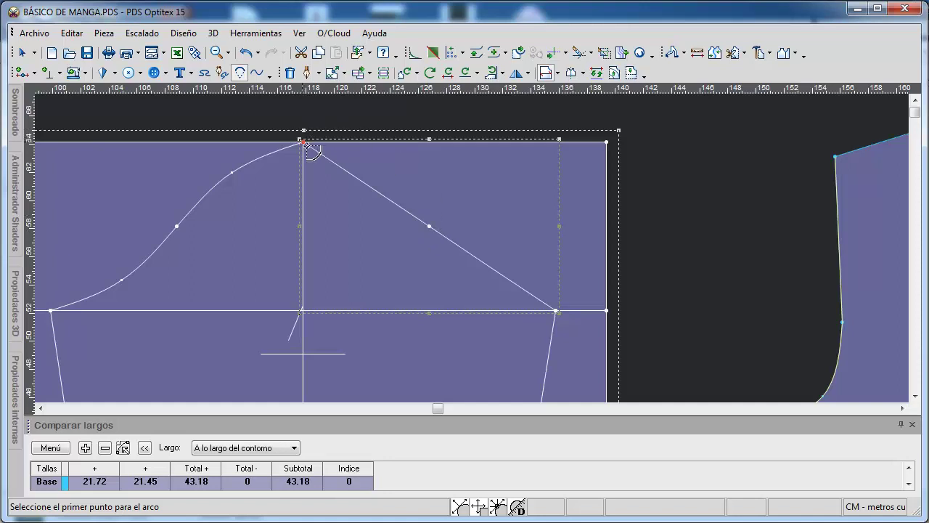
left_click(357, 144)
left_click(660, 295)
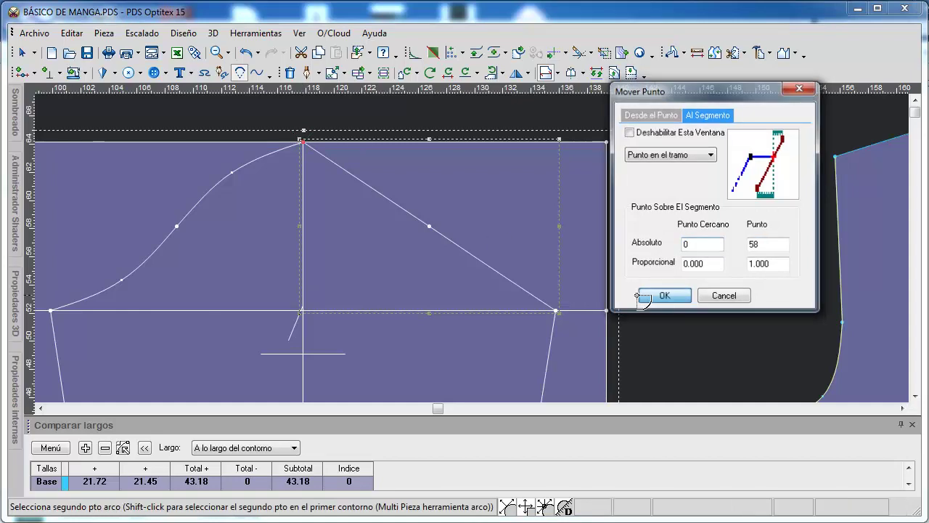
left_click(429, 227)
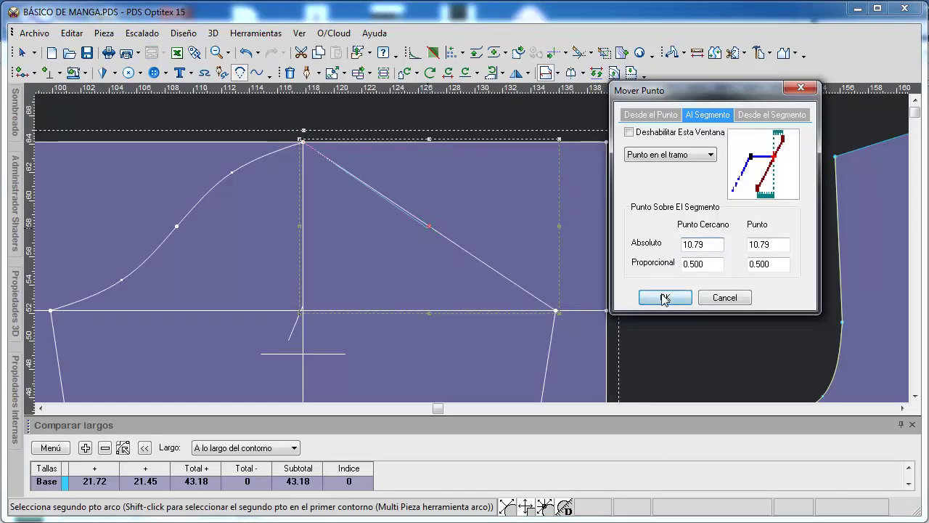
left_click(661, 296)
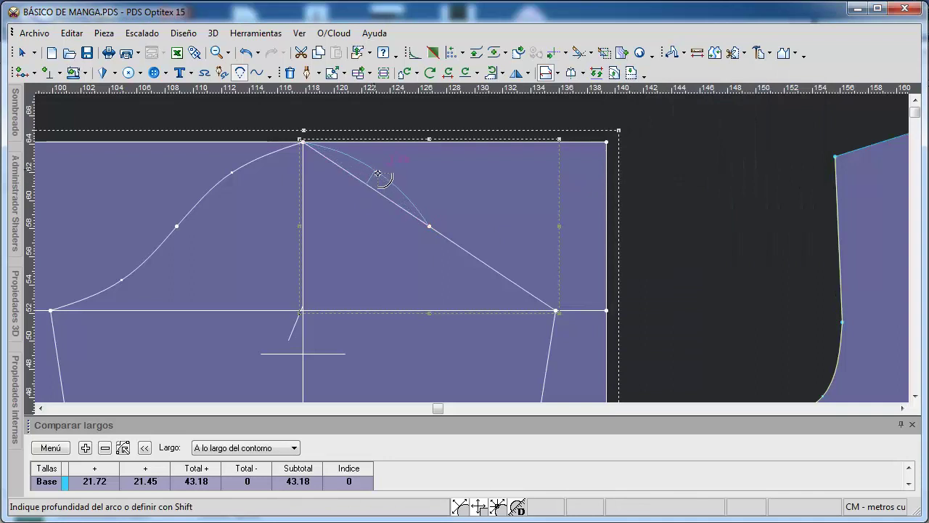
Step: Bulge the upper right cap arc outward with a distance of 1.5 cm and one intermediate point, changing the existing contour
left_click(378, 173)
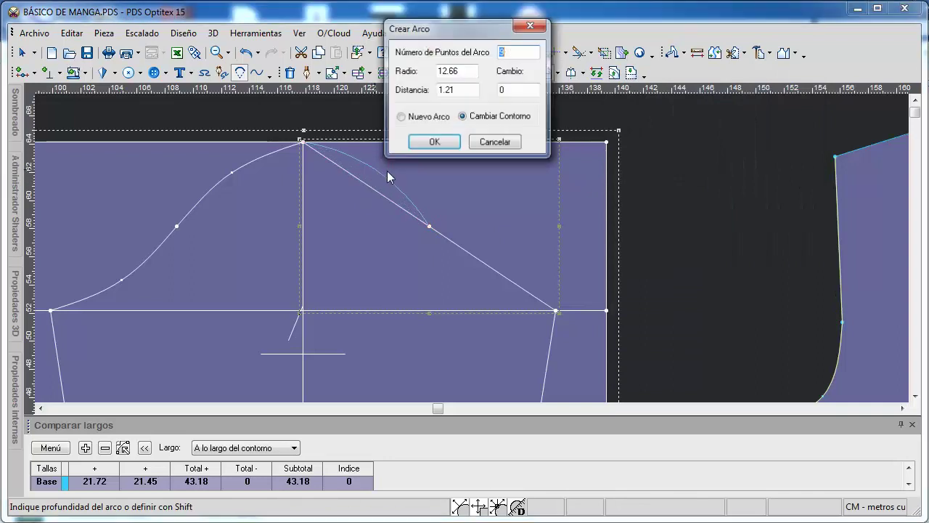
left_click_drag(461, 96, 430, 98)
type("1.5")
double_click(521, 58)
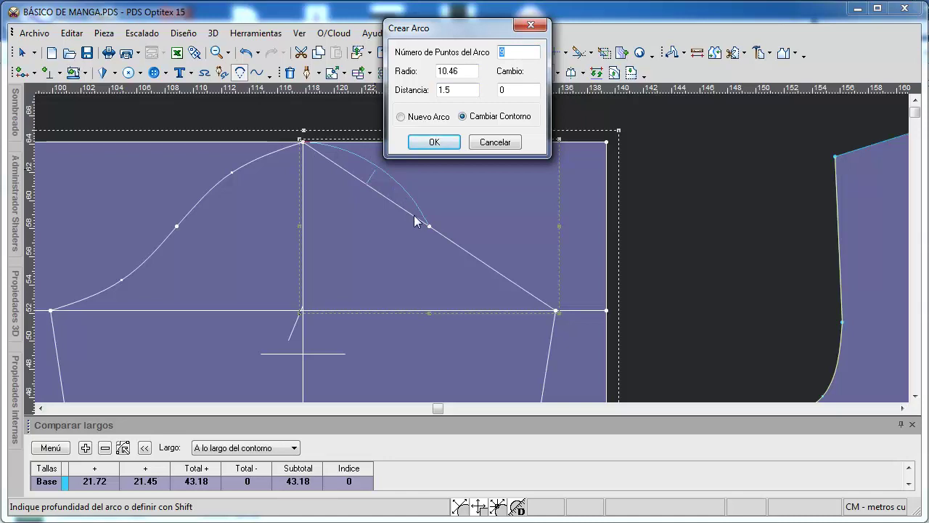
type("1")
left_click(455, 145)
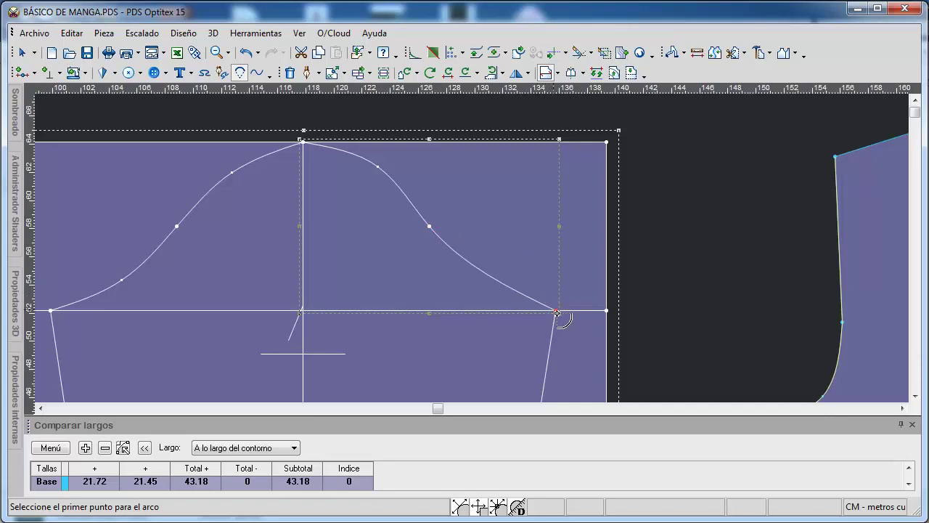
Step: Curve the right cap line inward from its midpoint to its lower end with a 0.5 cm arc and one intermediate point, changing the existing contour
left_click(429, 225)
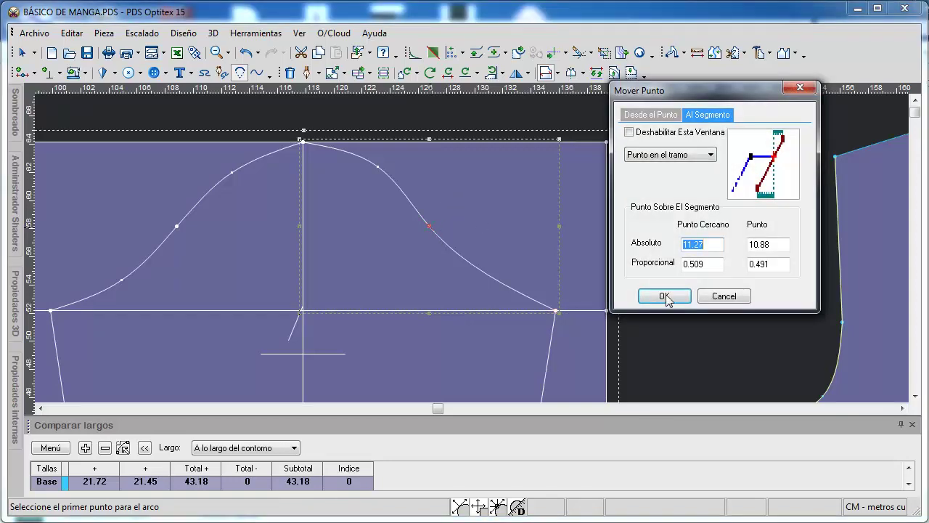
left_click(666, 292)
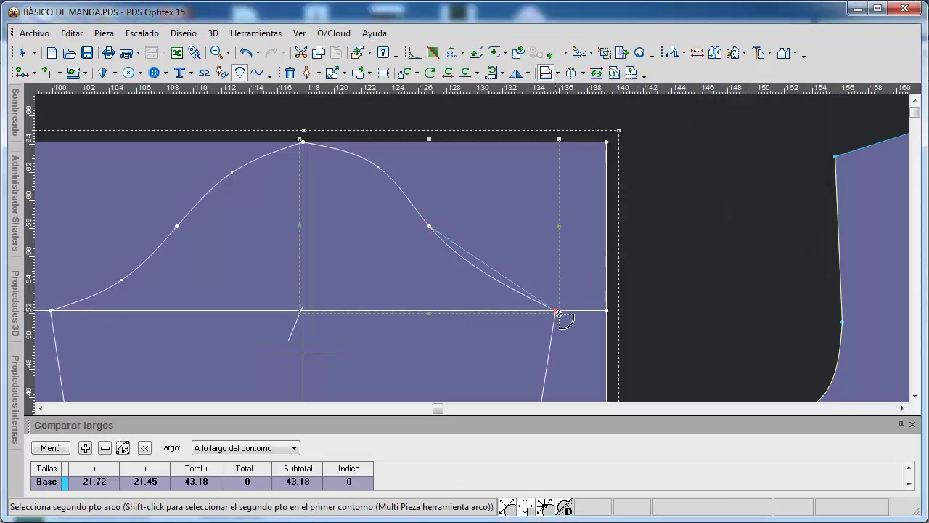
left_click(556, 310)
left_click(664, 297)
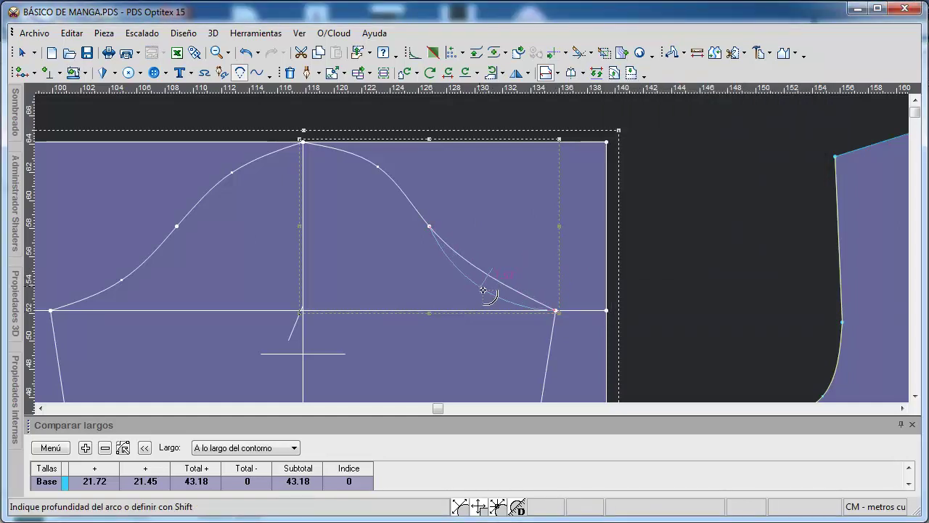
key("shift")
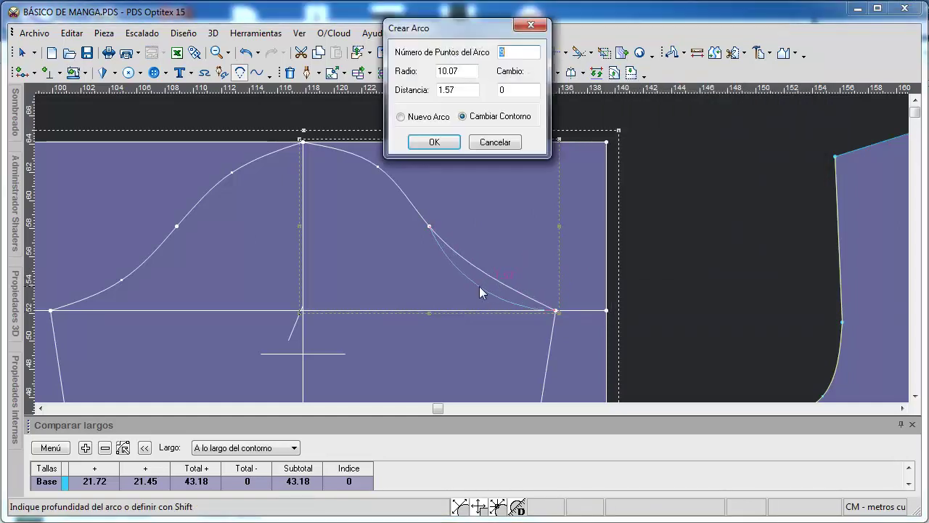
double_click(444, 90)
type("0.5")
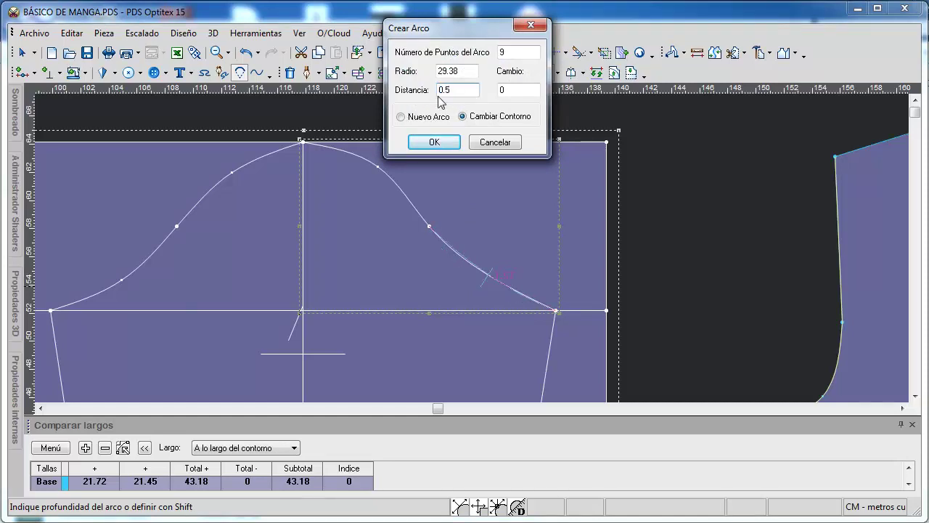
double_click(502, 53)
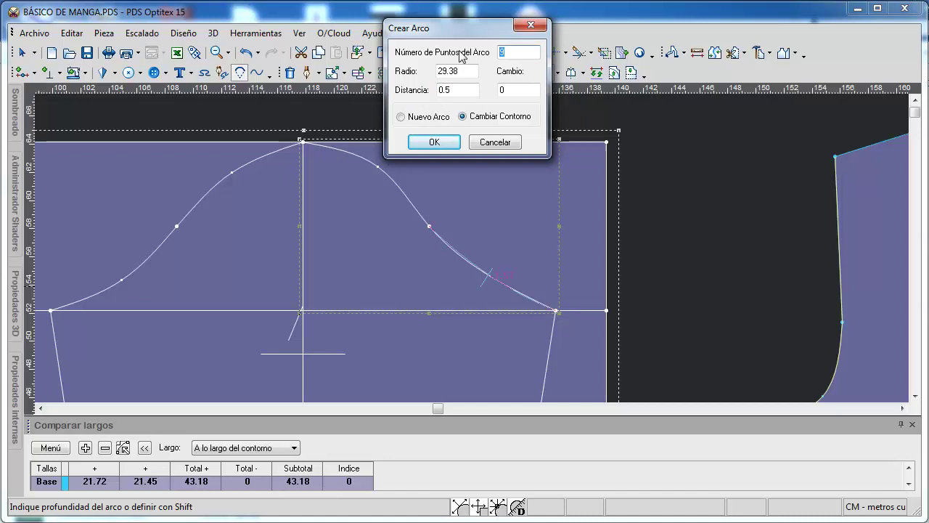
left_click(434, 142)
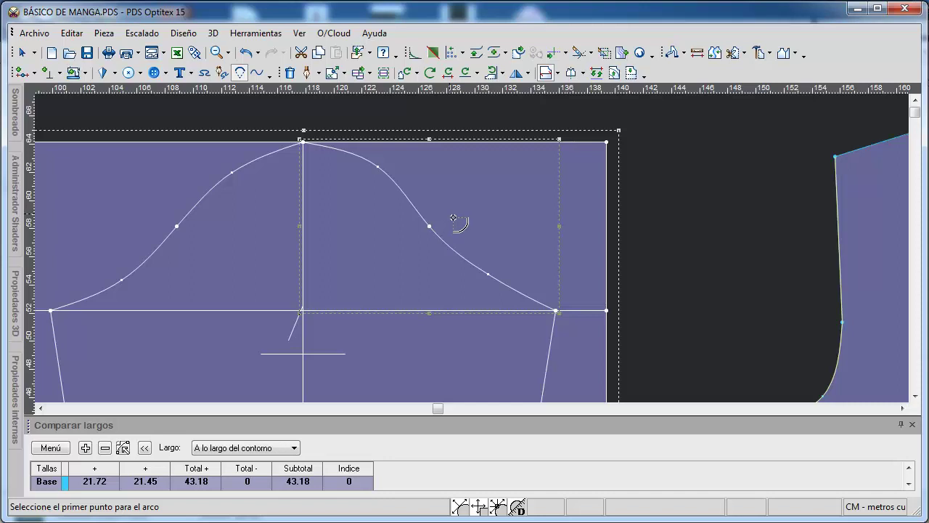
Step: Move the midpoint of the sleeve's right cap curve diagonally outward by 0.5 cm from its last position
key("Escape")
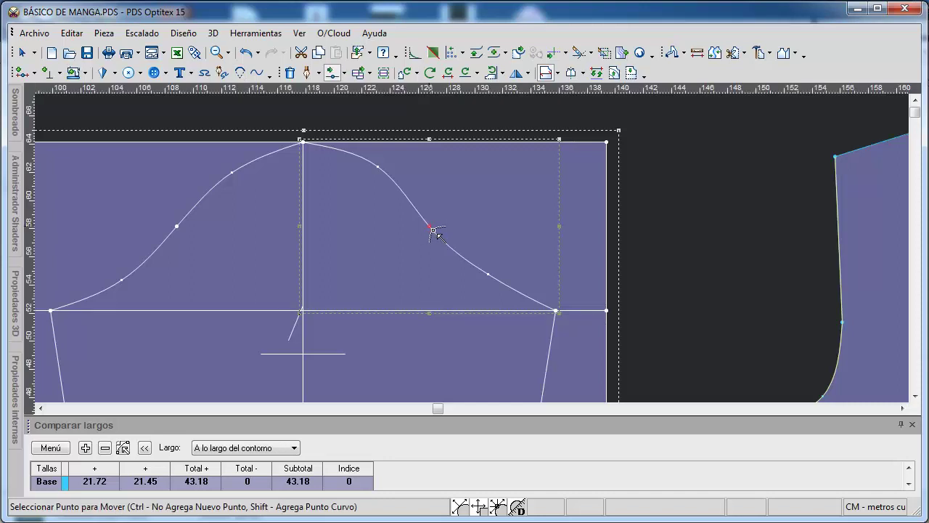
left_click(434, 231)
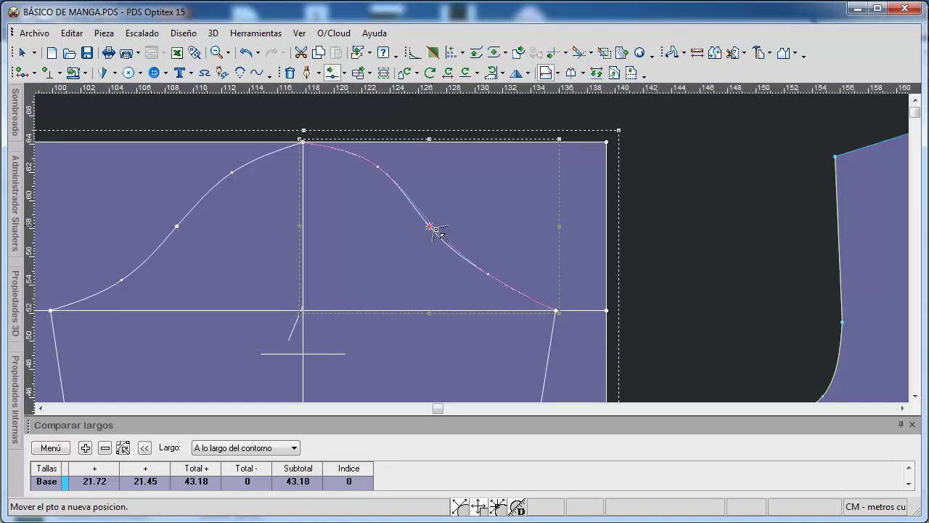
left_click(433, 228)
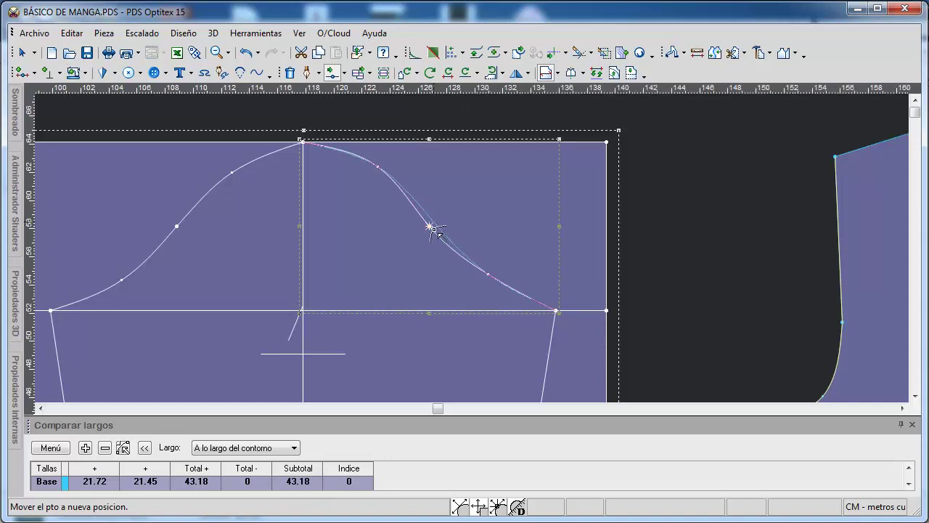
left_click(434, 228)
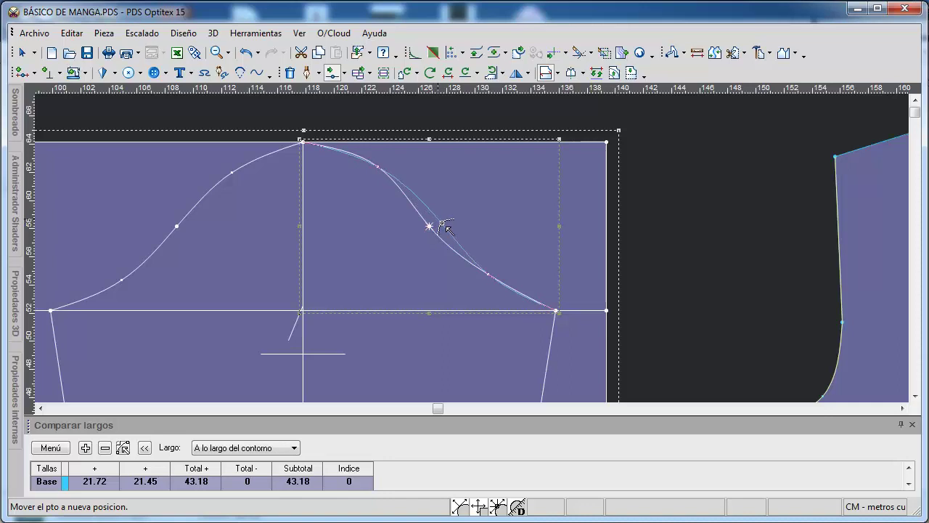
right_click(446, 227)
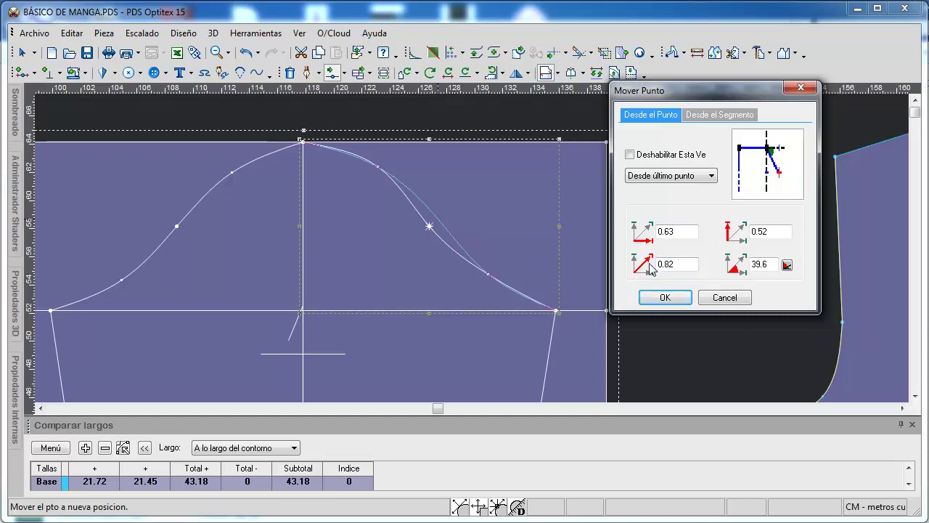
double_click(683, 270)
type("0.5")
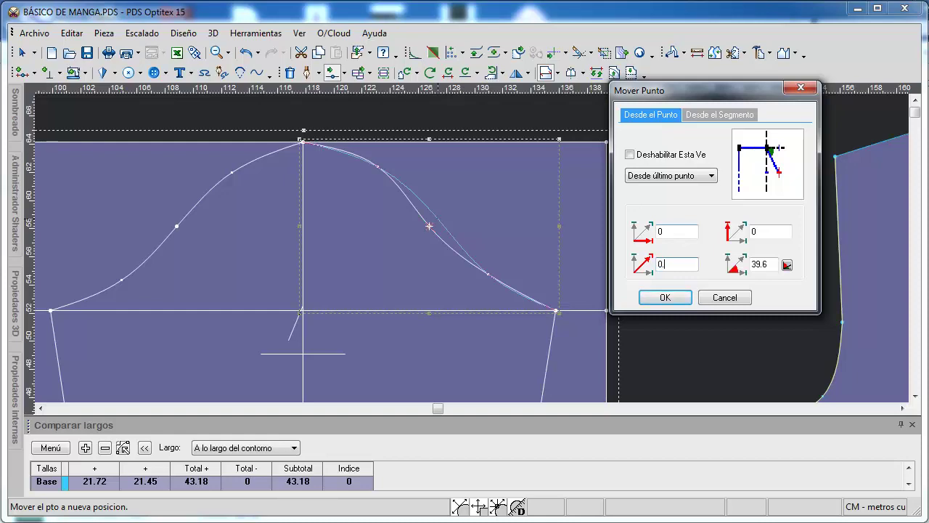
left_click(665, 298)
scroll(481, 258, "down", 5)
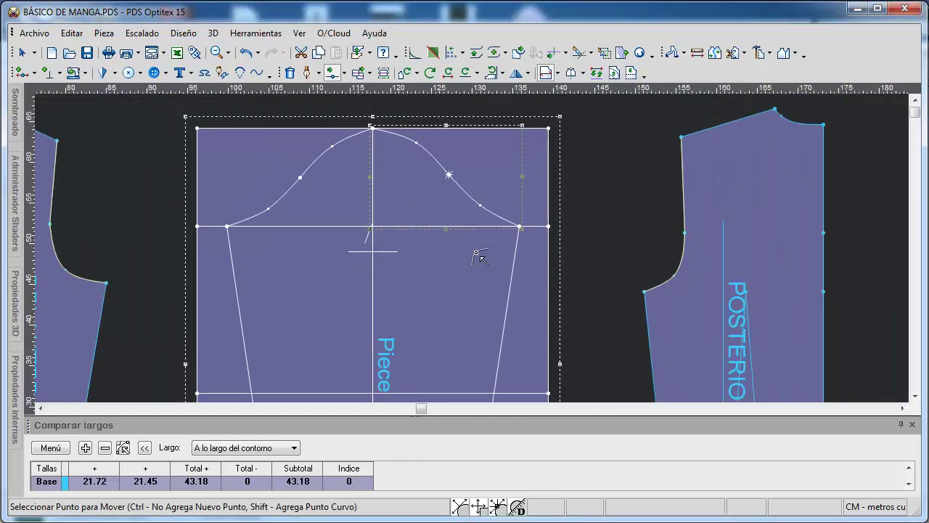
scroll(480, 260, "down", 1)
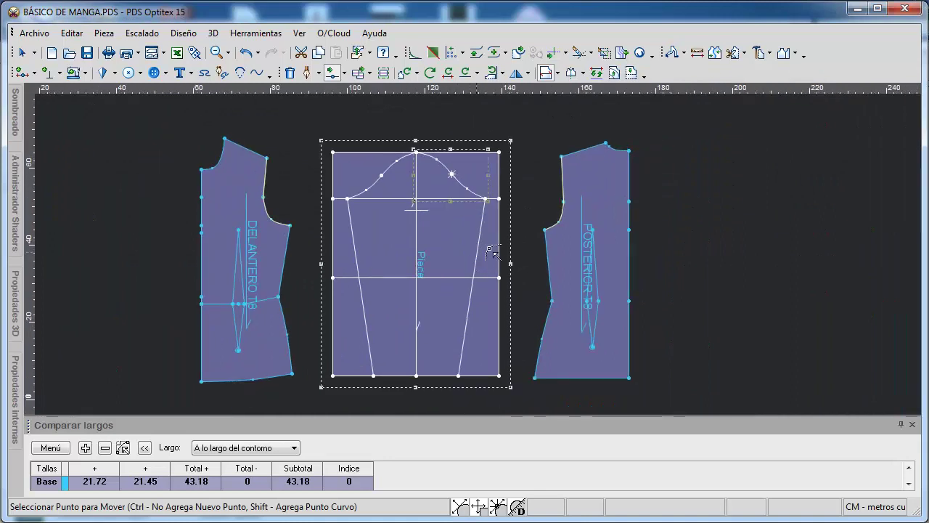
right_click(537, 127)
left_click(581, 136)
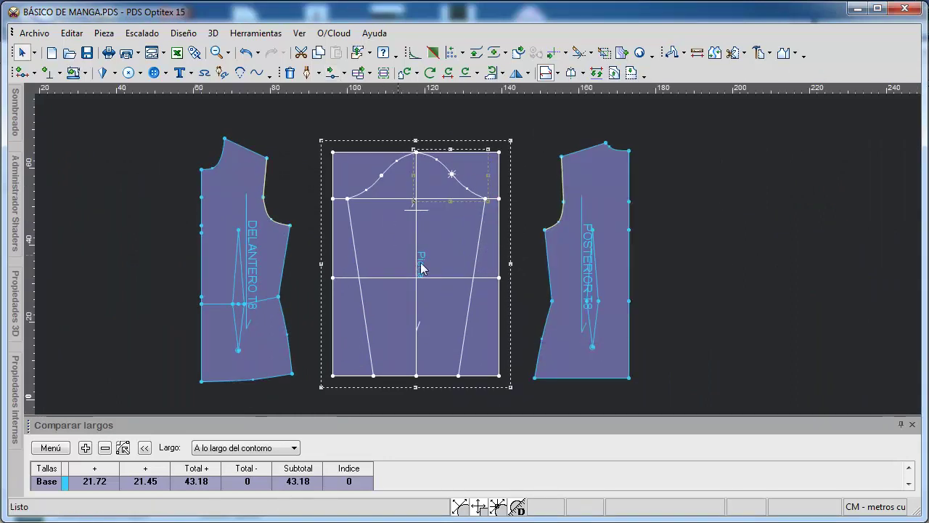
Step: Build a new piece from all the areas enclosed by the sleeve outline inside the base rectangle
left_click(439, 245)
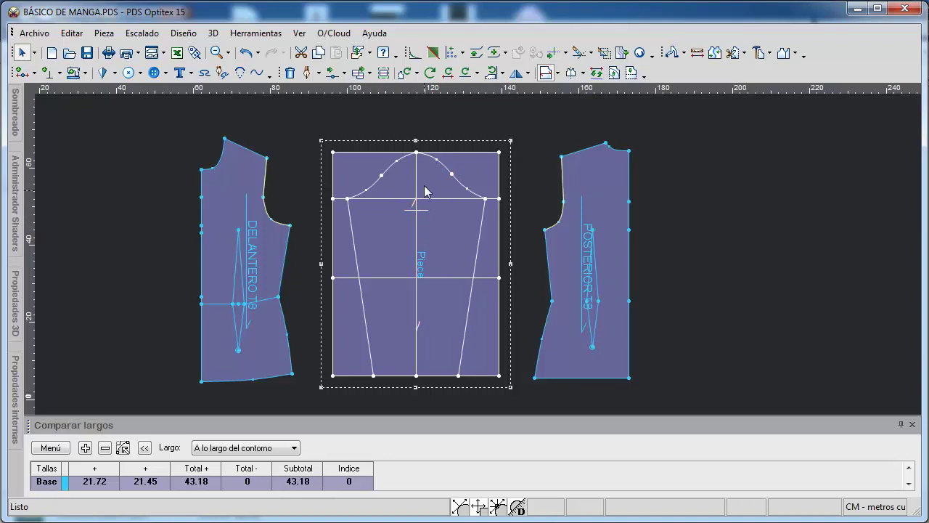
key("Return")
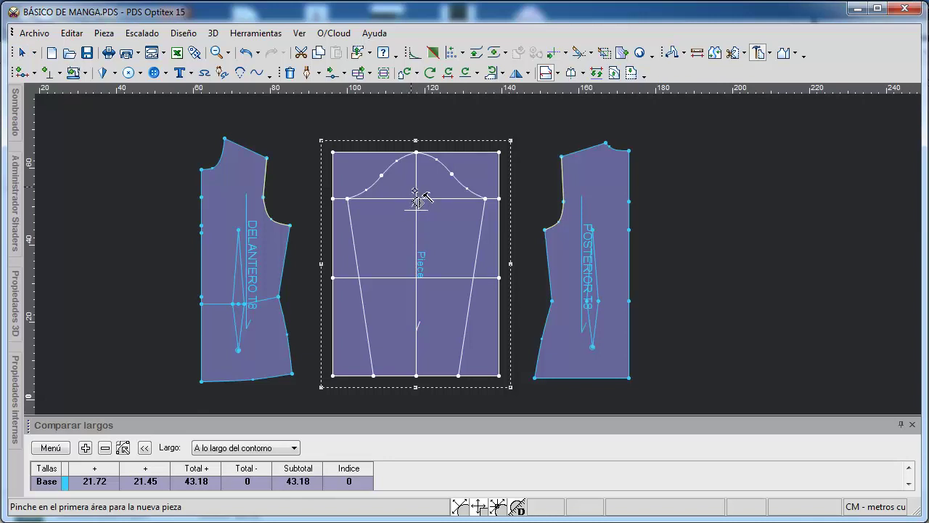
left_click(416, 192)
left_click(401, 221)
left_click(438, 230)
left_click(442, 313)
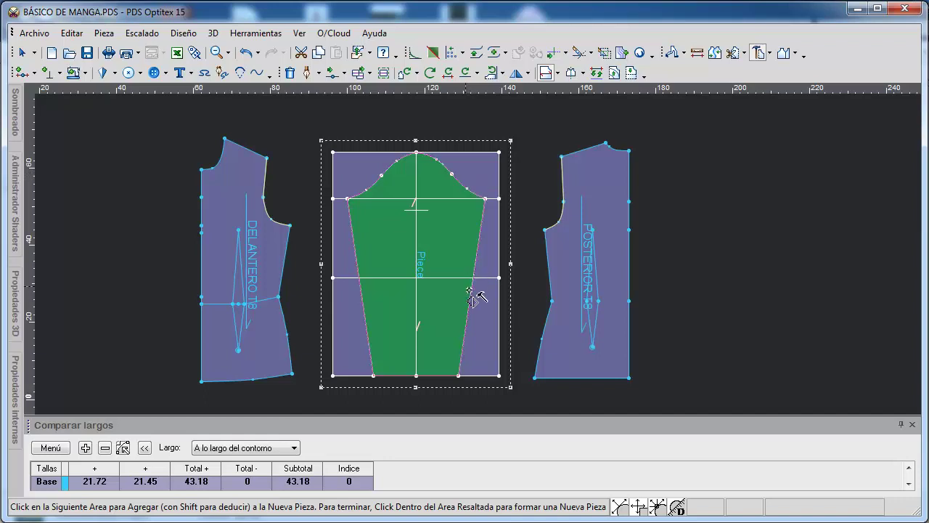
left_click(453, 238)
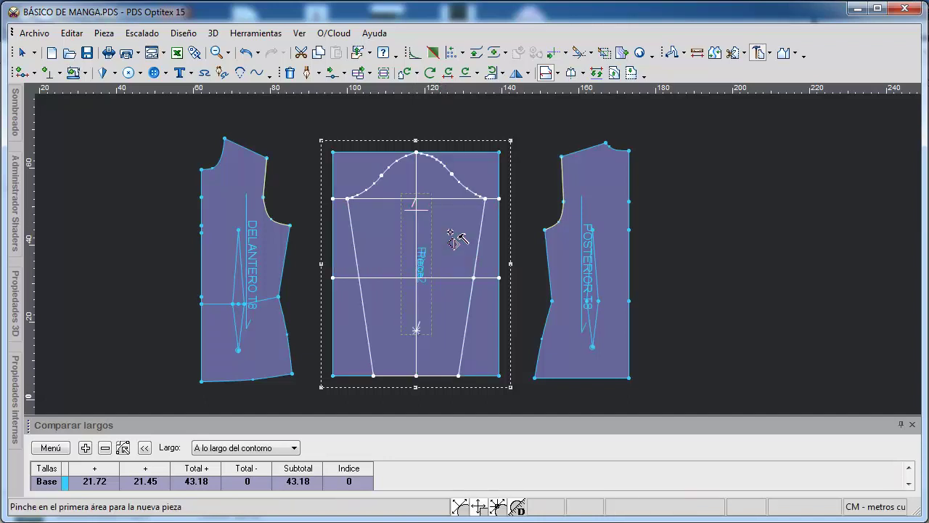
key("Escape")
Step: Place the extracted sleeve between the front and back bodice pieces, with the base rectangle moved to the other side of the front
left_click_drag(444, 231, 772, 235)
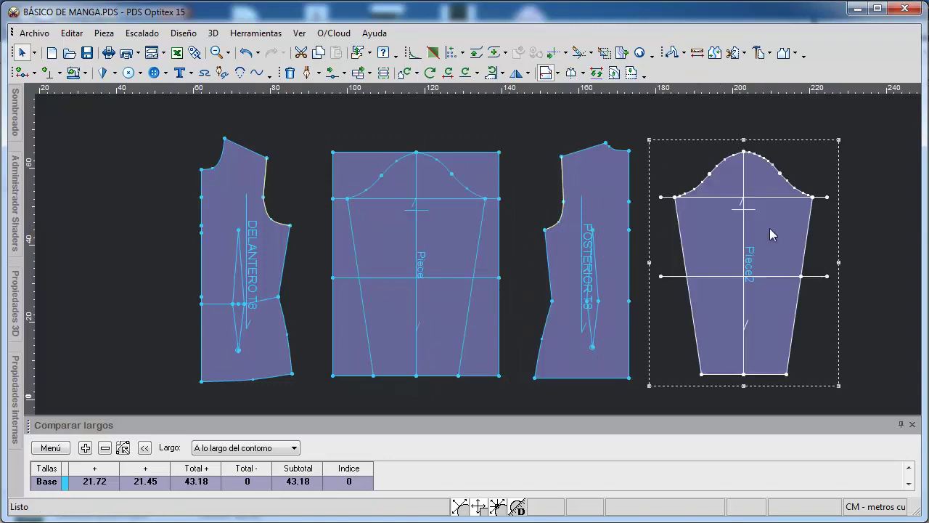
left_click(437, 235)
scroll(476, 230, "down", 1)
left_click_drag(476, 230, 177, 238)
left_click_drag(732, 216, 479, 225)
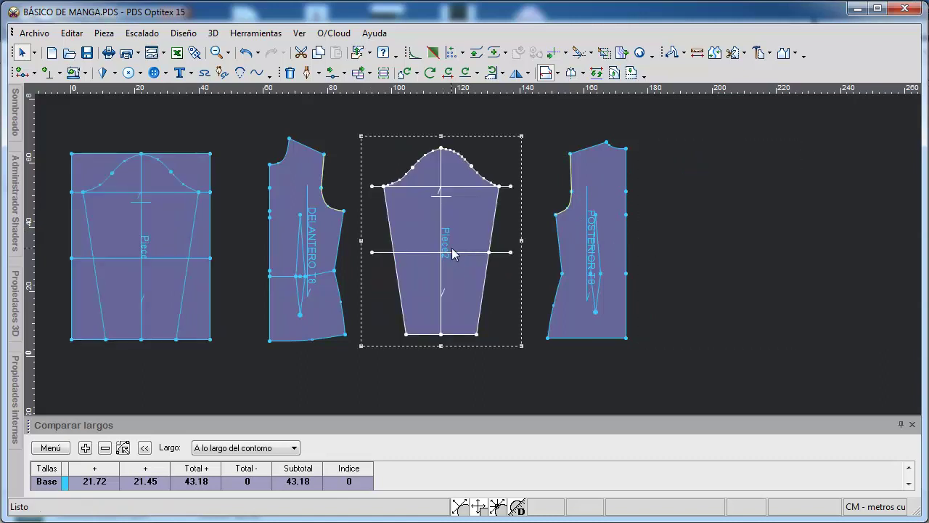
Step: Trim both overhanging ends of the cap base line and the elbow line back to the extracted sleeve's outline
scroll(455, 254, "up", 1)
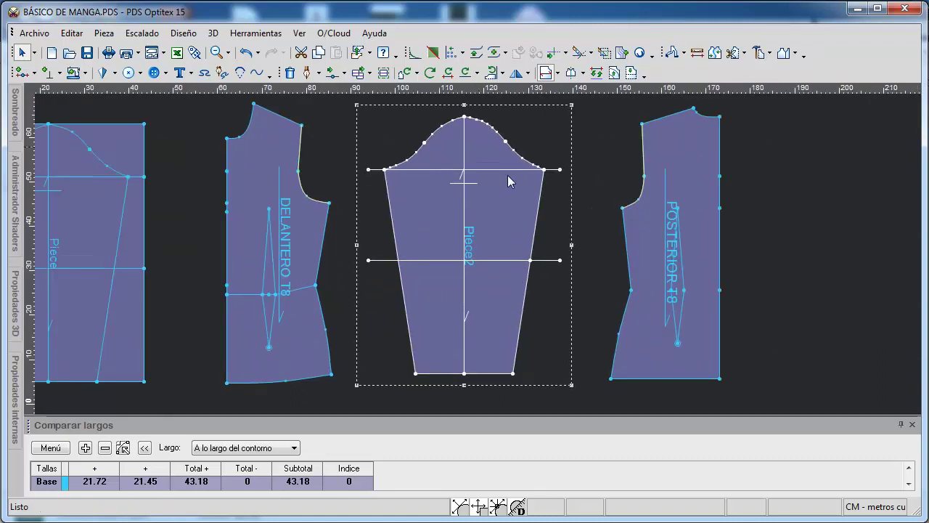
scroll(476, 254, "up", 1)
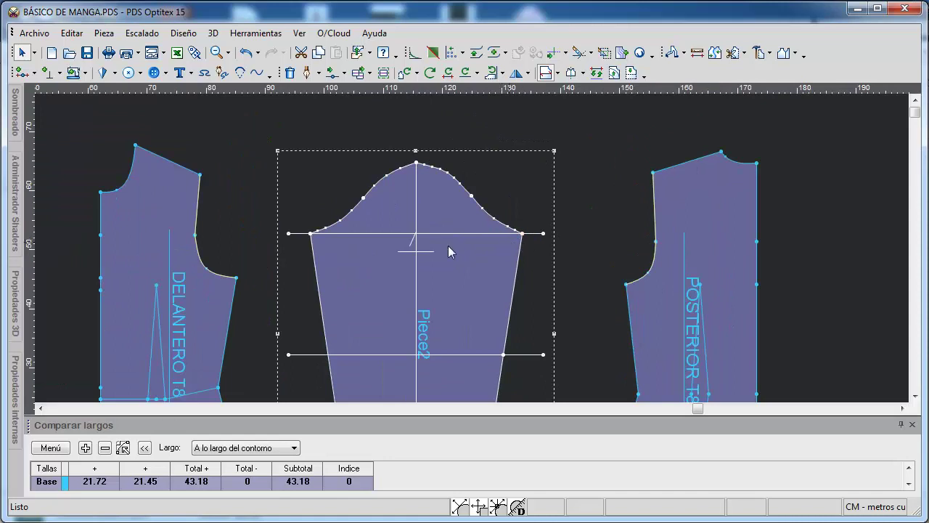
scroll(471, 248, "down", 1)
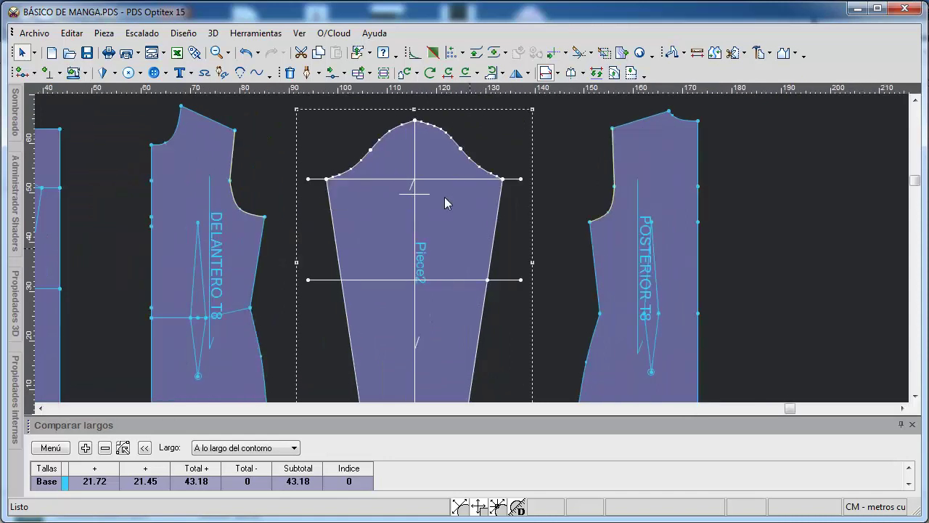
scroll(471, 248, "up", 2)
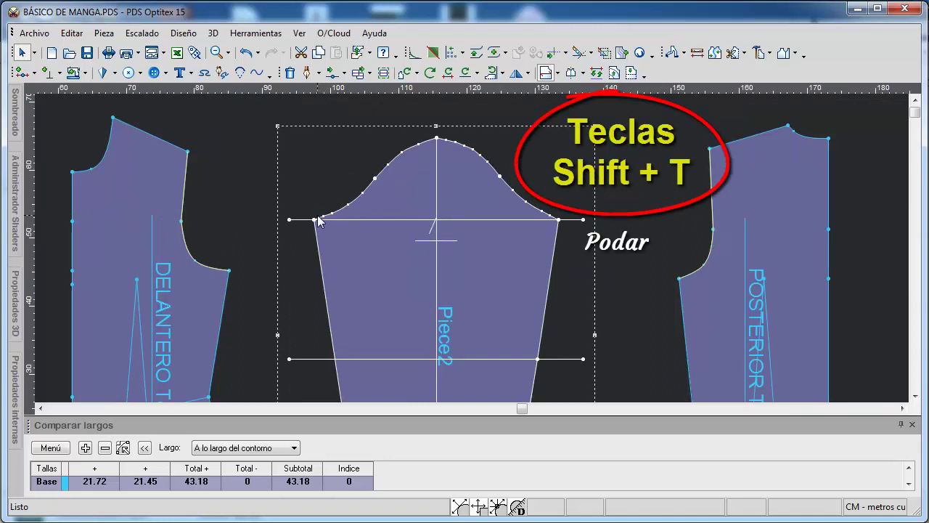
key("shift+t")
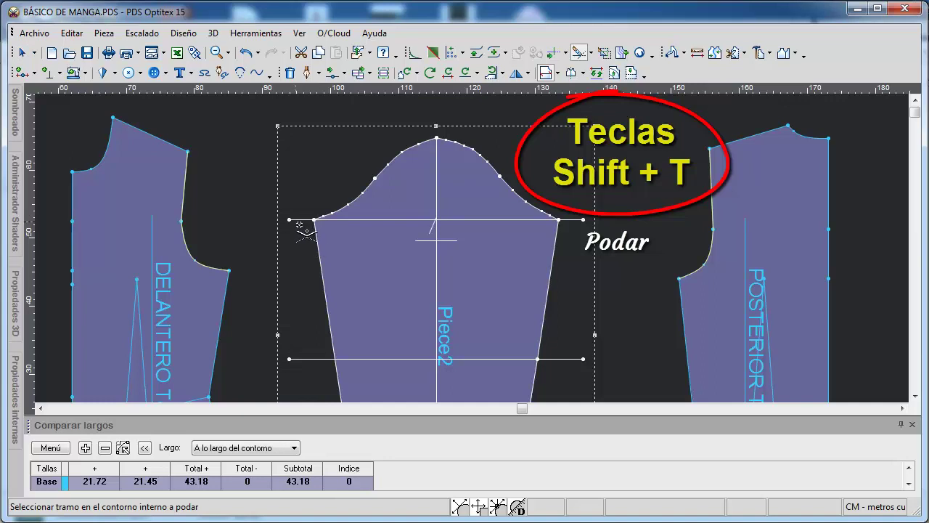
left_click(301, 222)
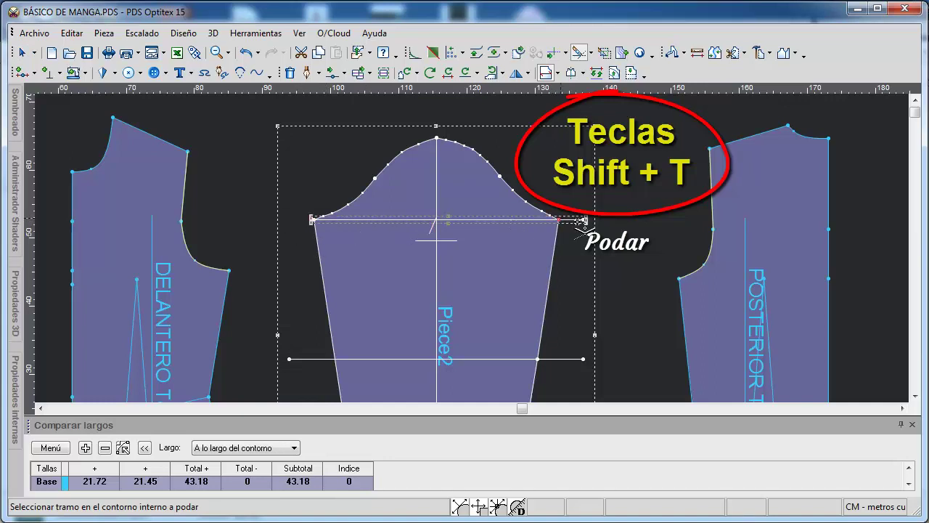
left_click(572, 221)
left_click(568, 358)
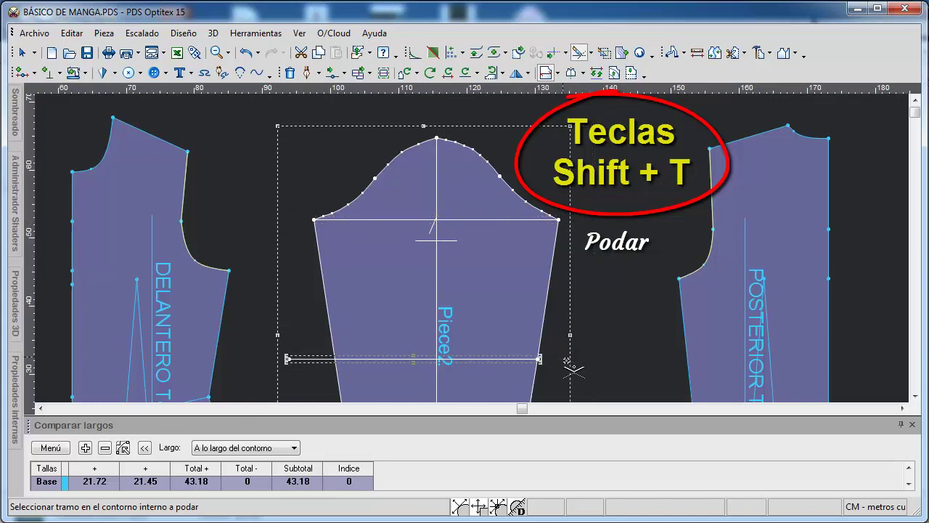
left_click(308, 359)
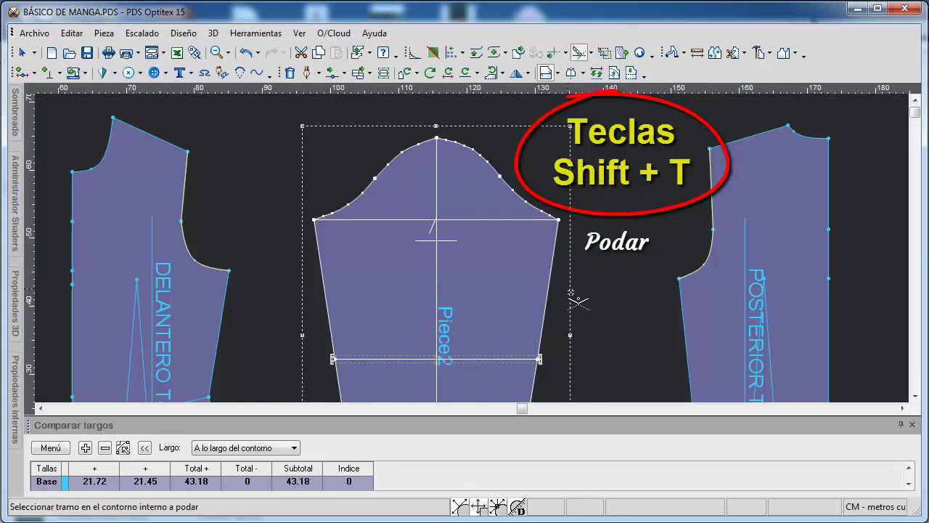
key("Escape")
Step: Add a notch at the midpoint of the sleeve's left cap curve
scroll(478, 254, "down", 3)
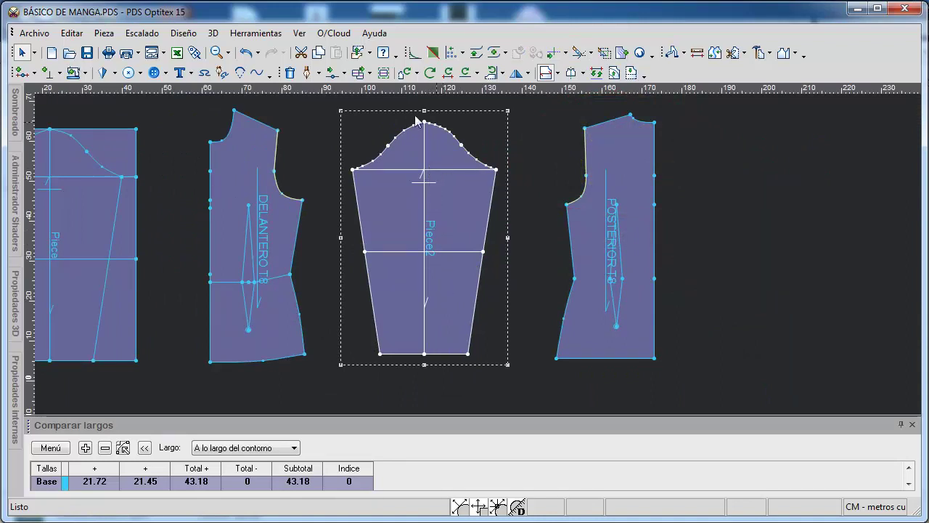
scroll(480, 257, "up", 2)
scroll(473, 256, "up", 3)
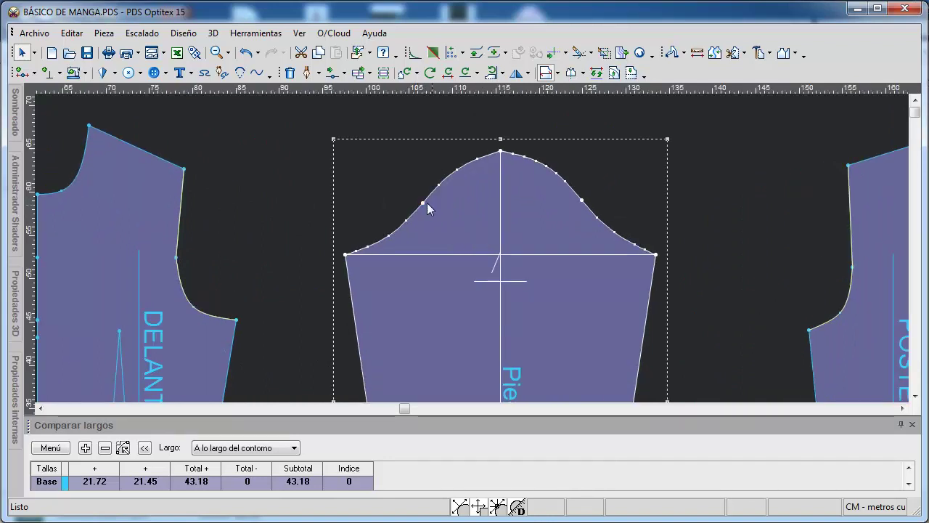
left_click(425, 207)
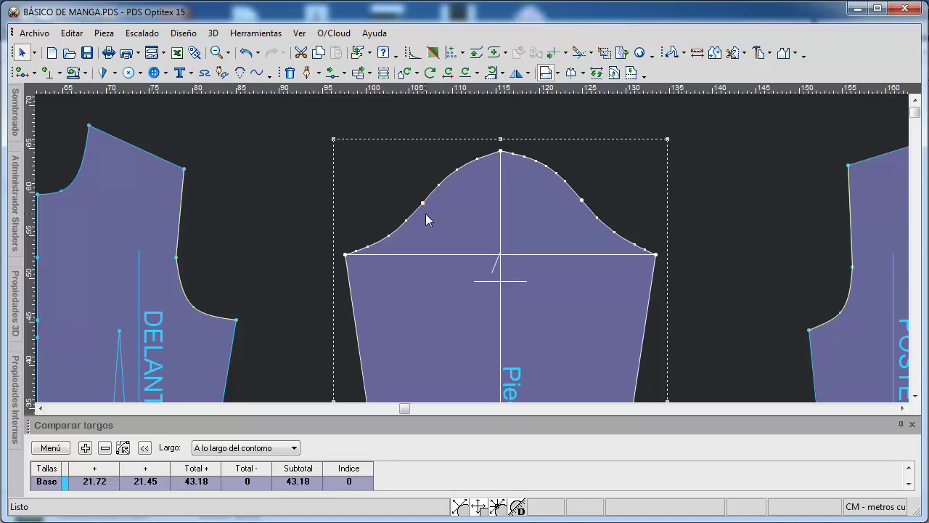
key("n")
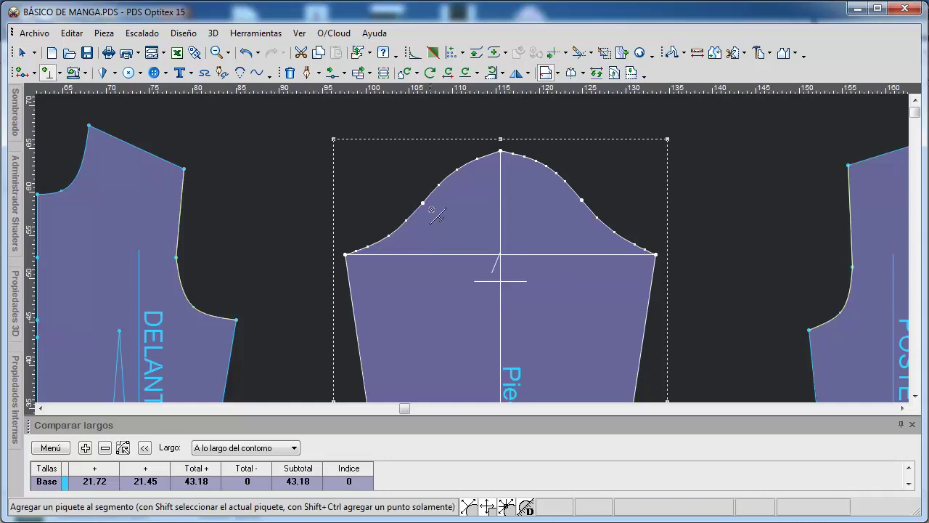
scroll(439, 214, "up", 1)
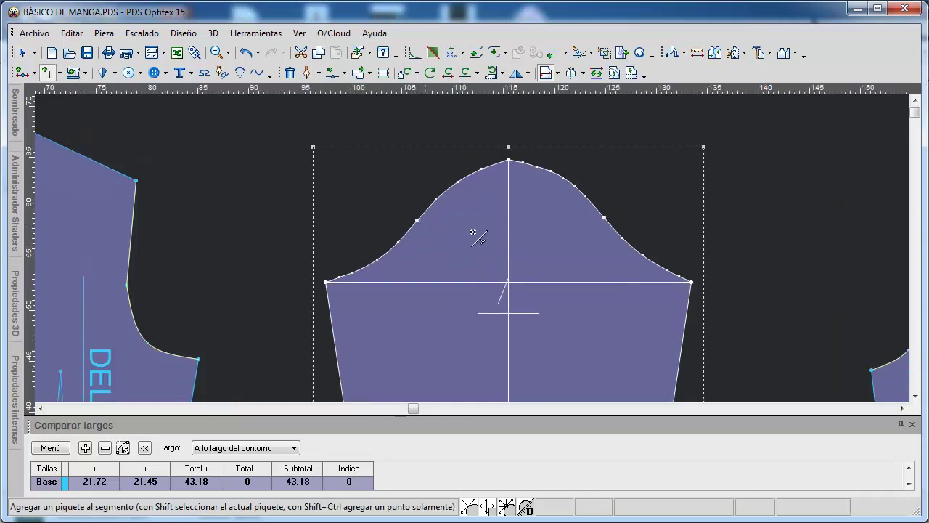
left_click(417, 222)
key("Escape")
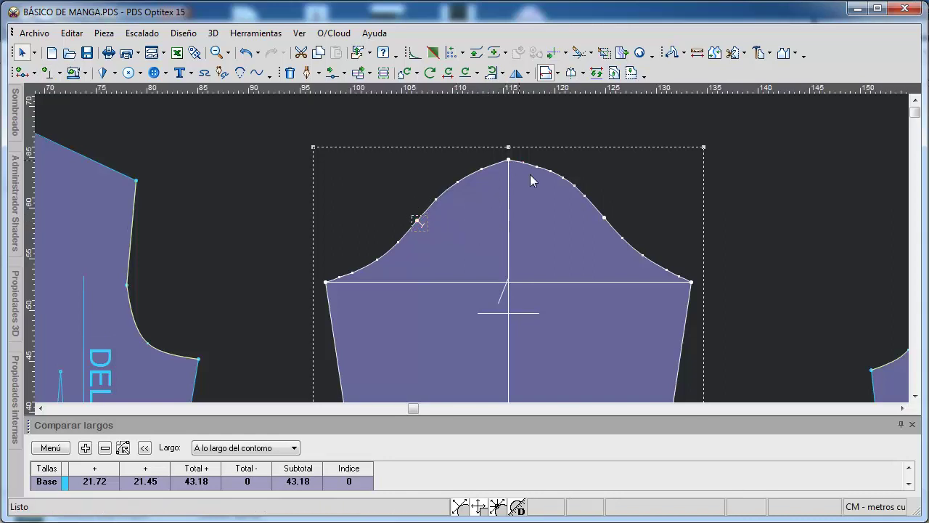
Step: Make the sleeve cap's apex a curve point
scroll(472, 248, "up", 2)
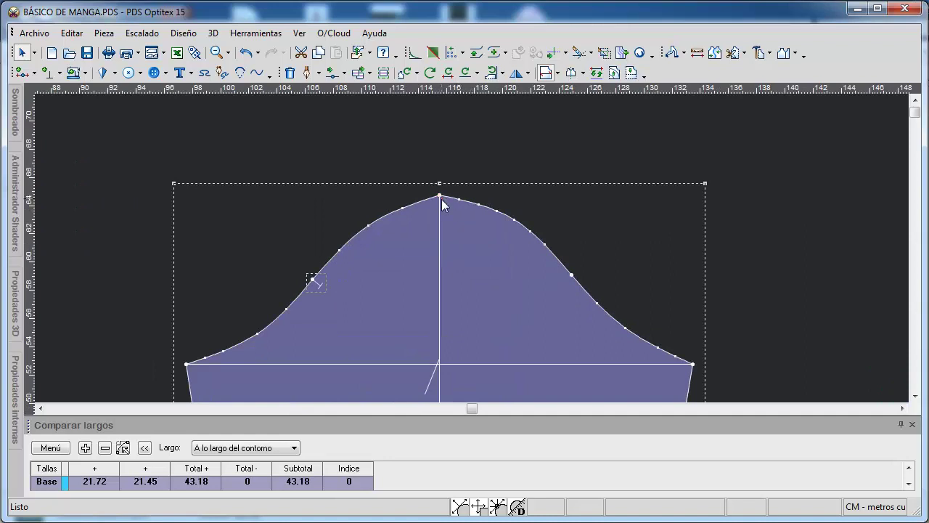
scroll(472, 248, "up", 1)
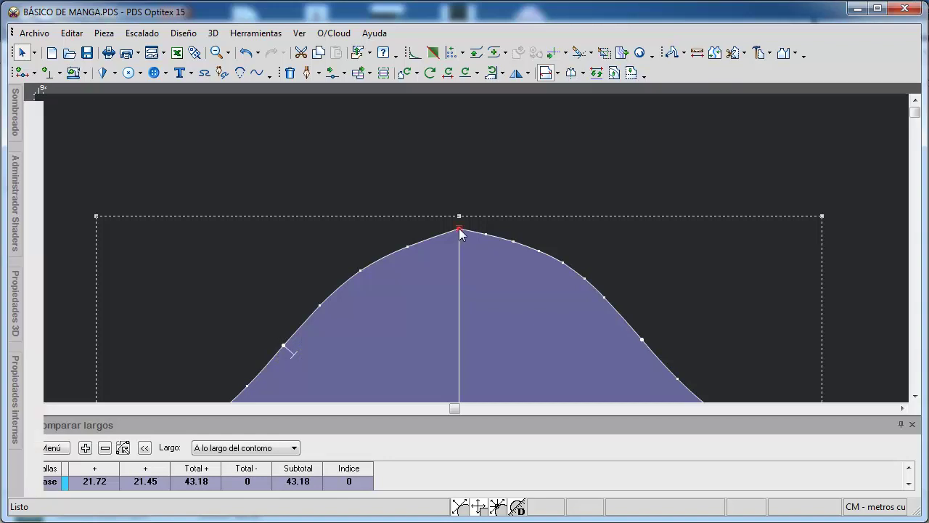
left_click(161, 167)
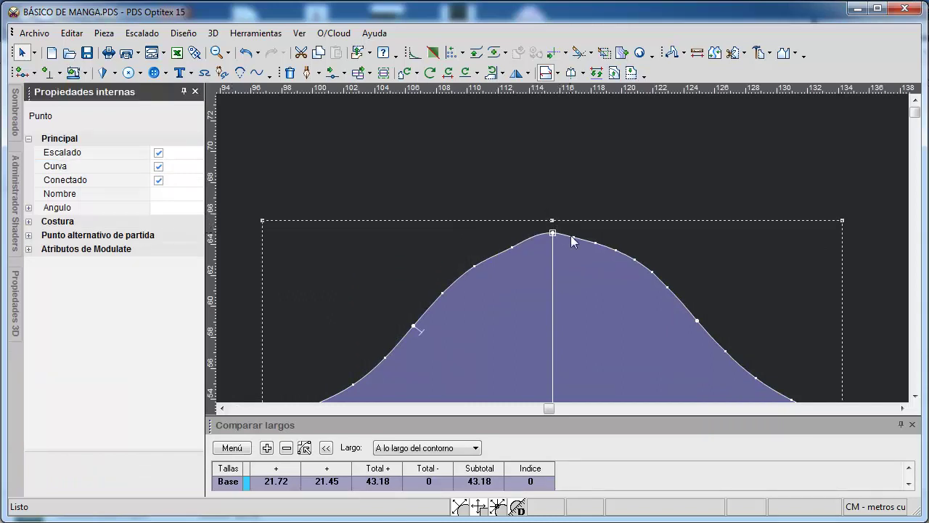
Step: Smooth the top of the sleeve cap by deleting the two nearest intermediate points left of the apex and the four nearest right of it
left_click(512, 246)
left_click(540, 249)
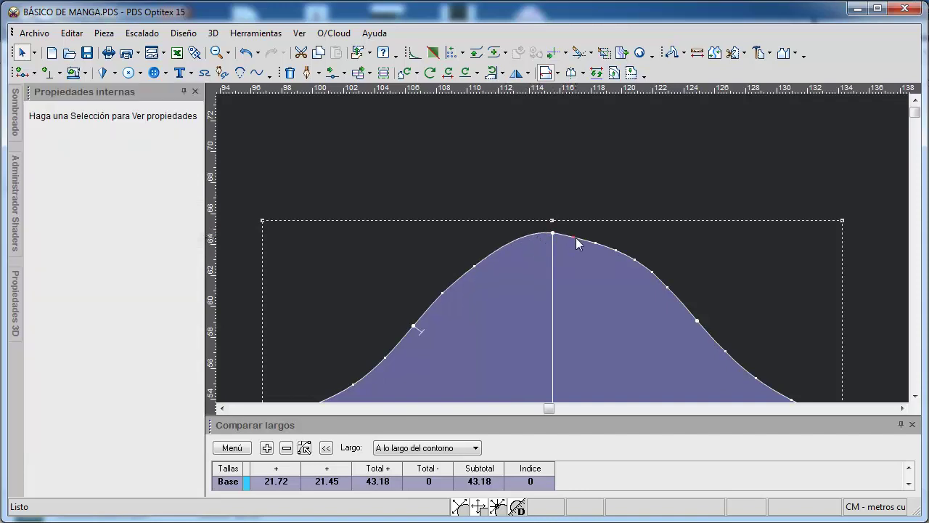
left_click(574, 239)
left_click(591, 246)
left_click(615, 250)
left_click(596, 251)
left_click(622, 255)
left_click(632, 262)
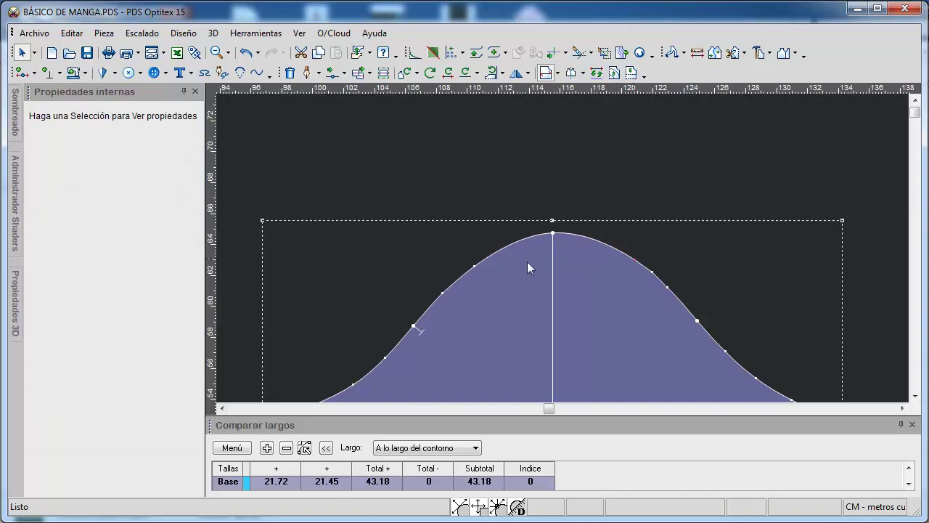
left_click(475, 267)
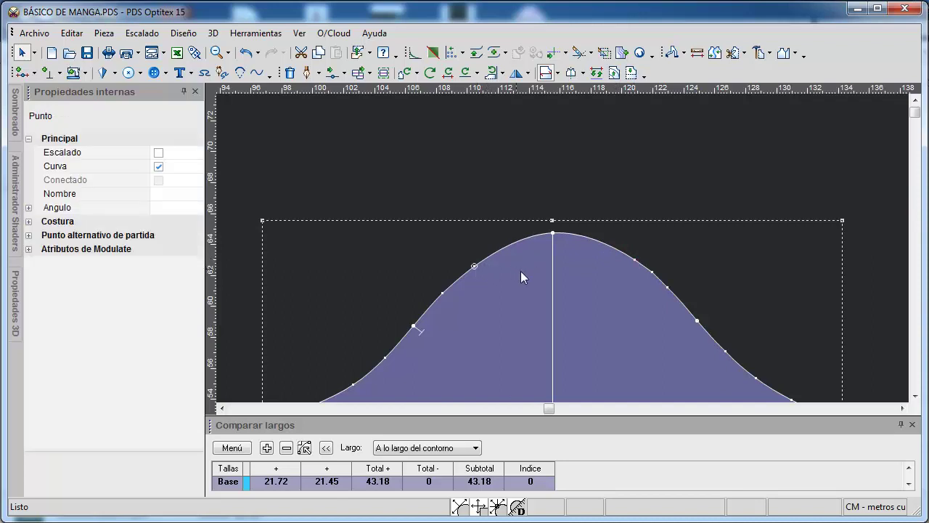
left_click(608, 272)
left_click(634, 260)
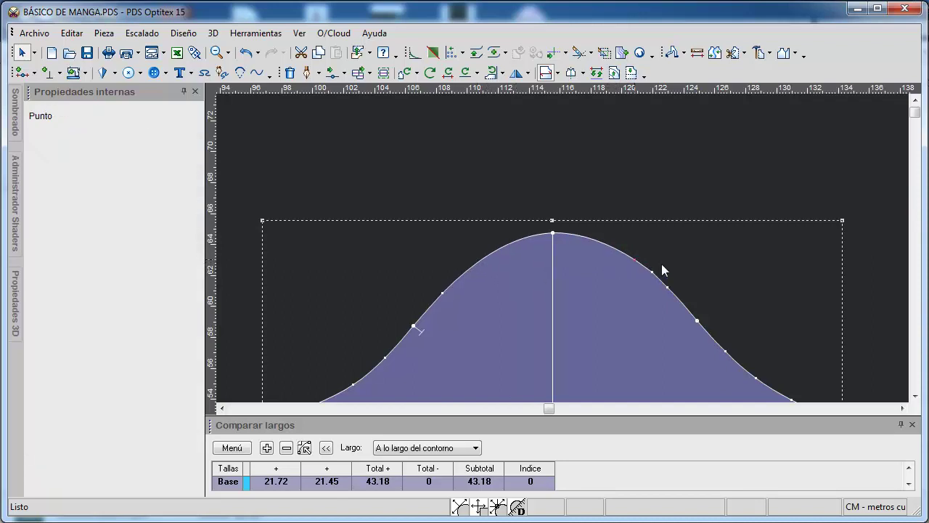
left_click(669, 277)
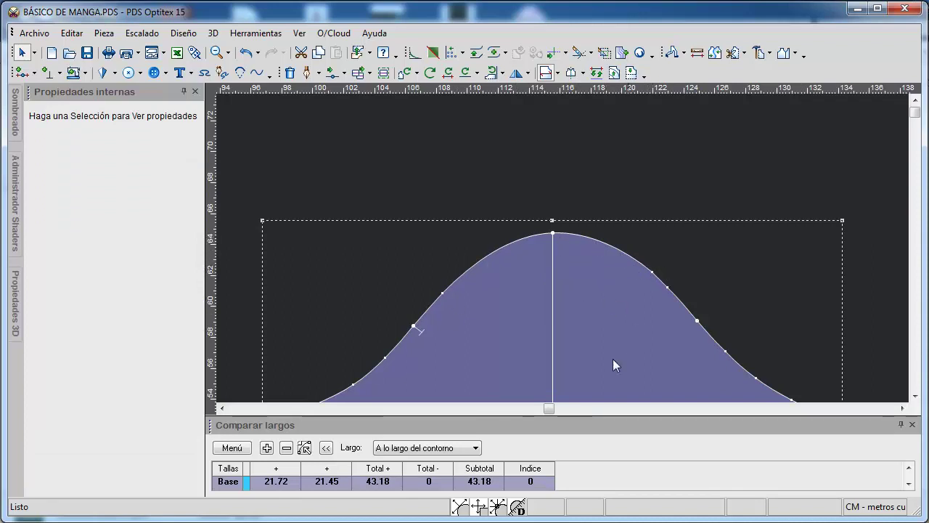
Step: Rename the extracted sleeve piece as BÁSICO MANGA
scroll(562, 247, "down", 2)
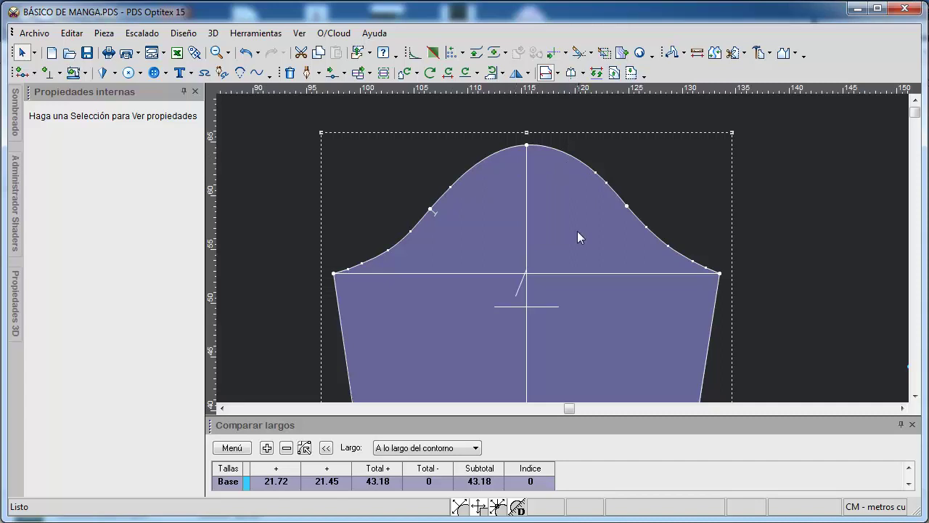
scroll(562, 249, "down", 2)
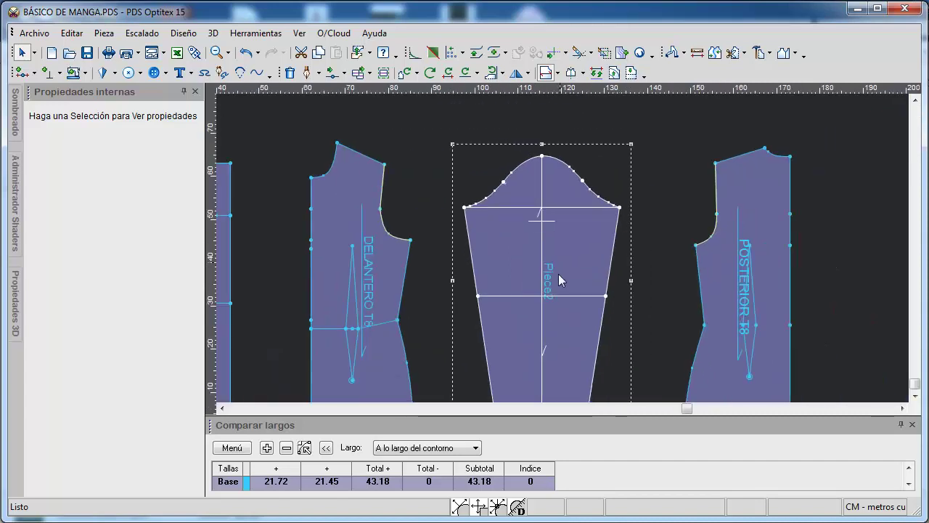
scroll(565, 261, "down", 2)
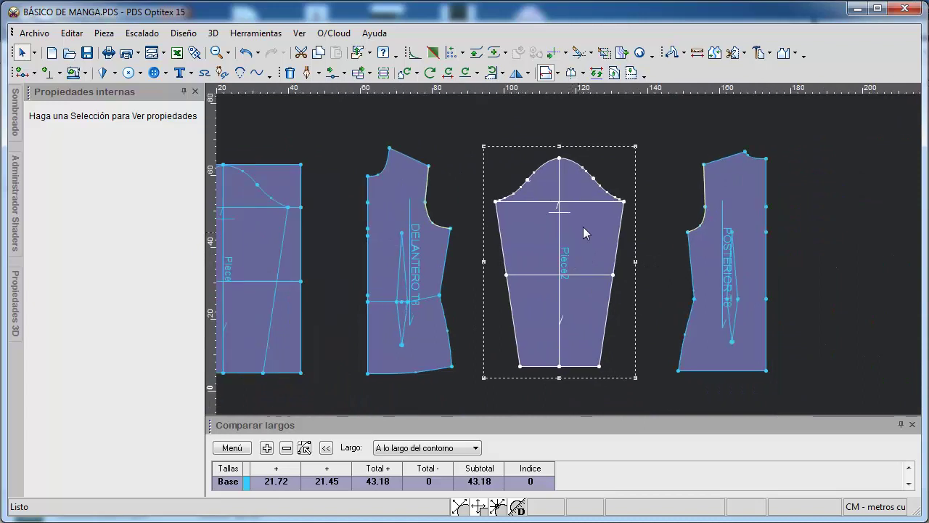
left_click(586, 234)
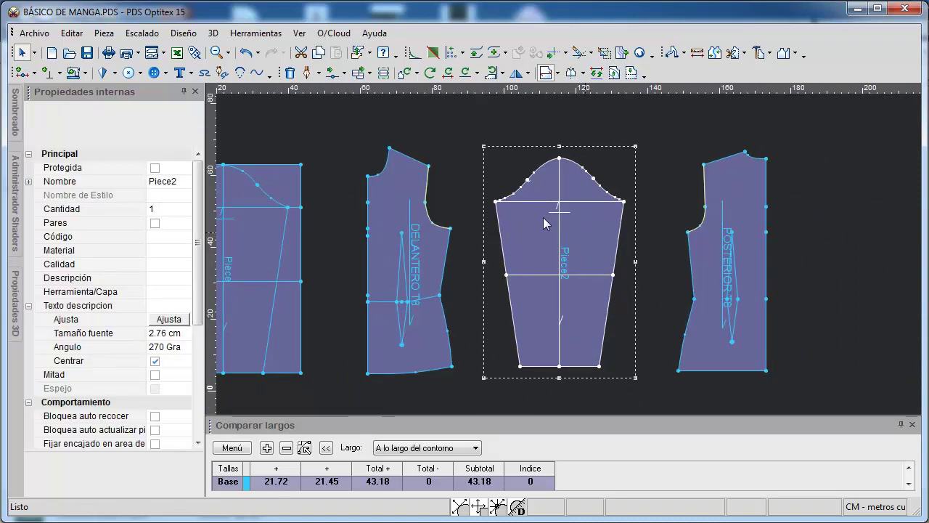
left_click(173, 183)
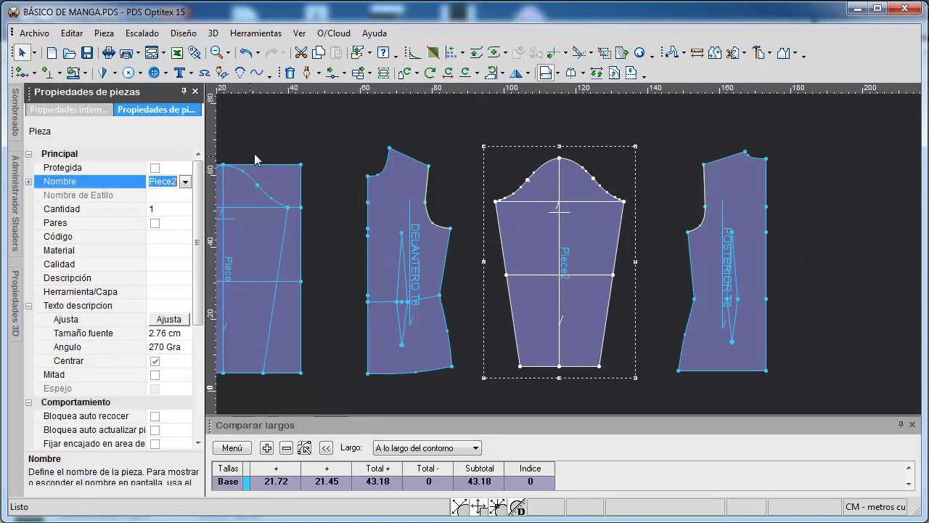
type("ma")
key("BackSpace")
key("BackSpace")
type("BASICO DE MANG")
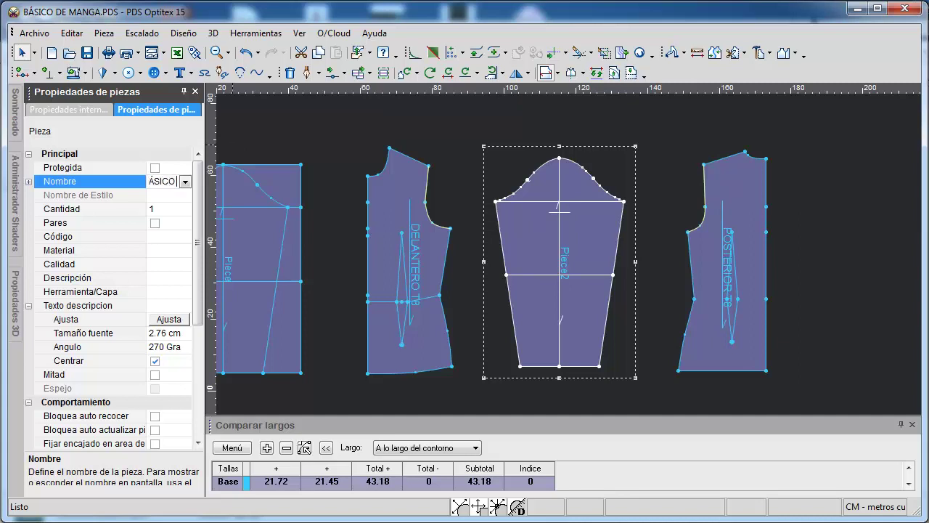
type("A")
key("Return")
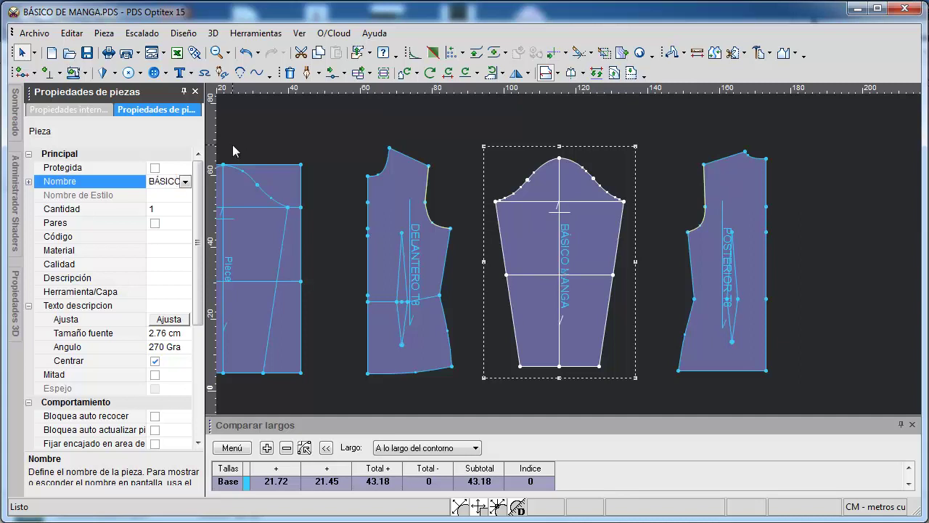
left_click(589, 229)
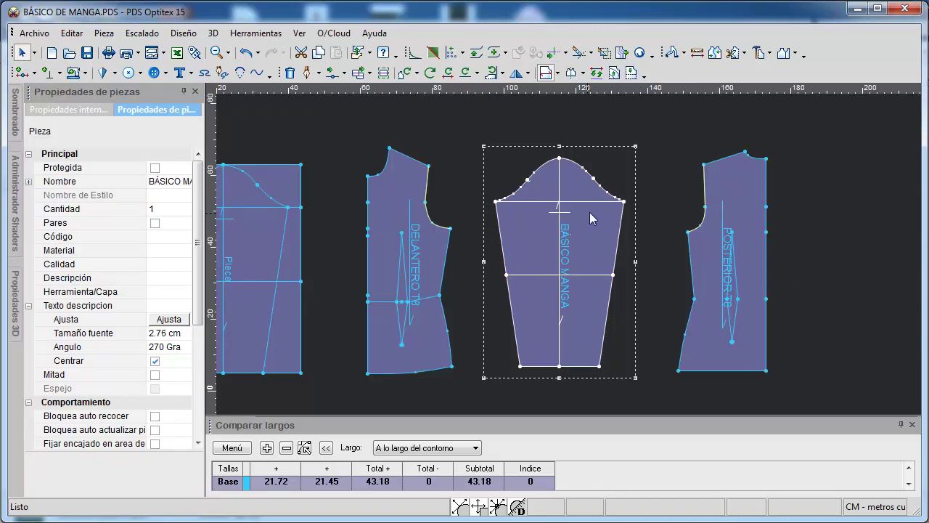